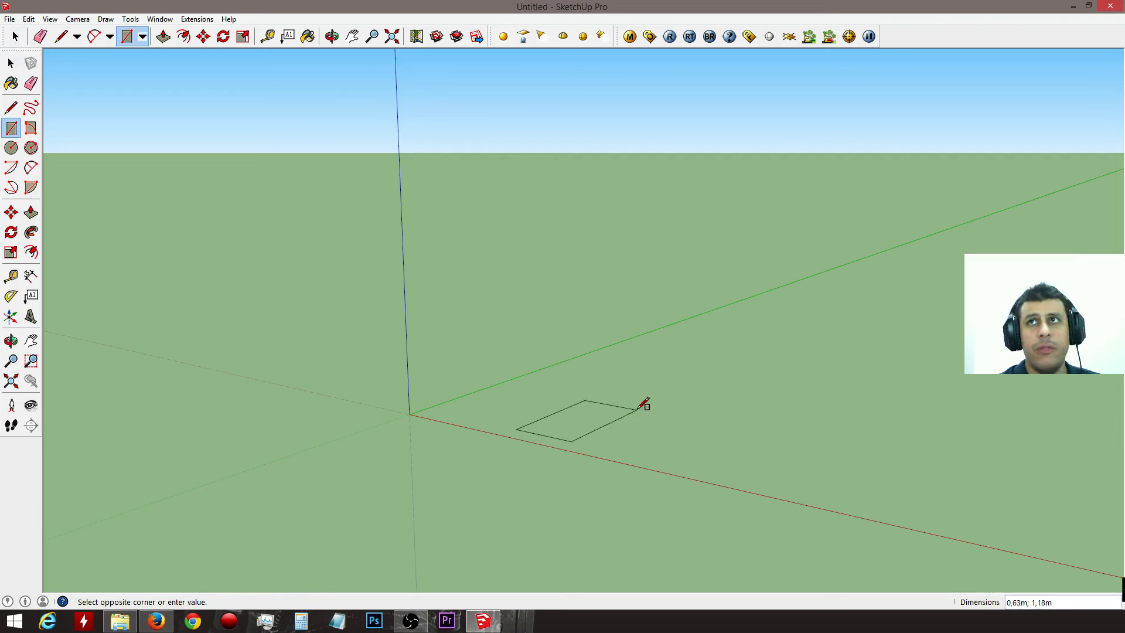
# Step: Draw a rectangle about 1.65 by 1.79 m beside the red axis and extrude it about 1.35 m into a box
pyautogui.click(752, 412)
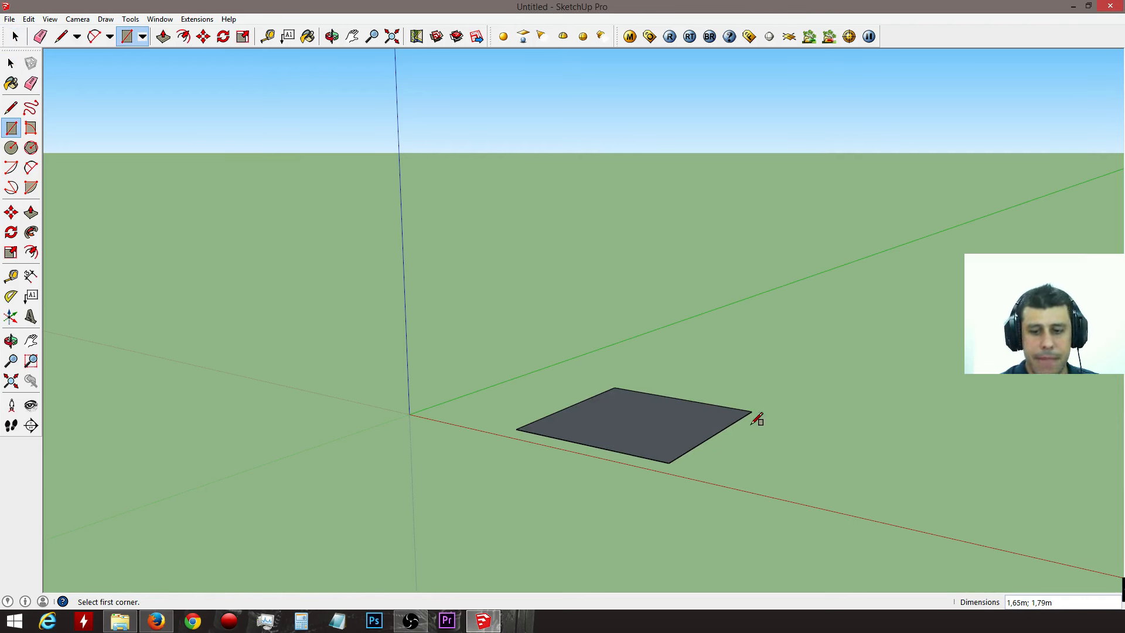
pyautogui.press('p')
pyautogui.click(683, 444)
pyautogui.click(693, 300)
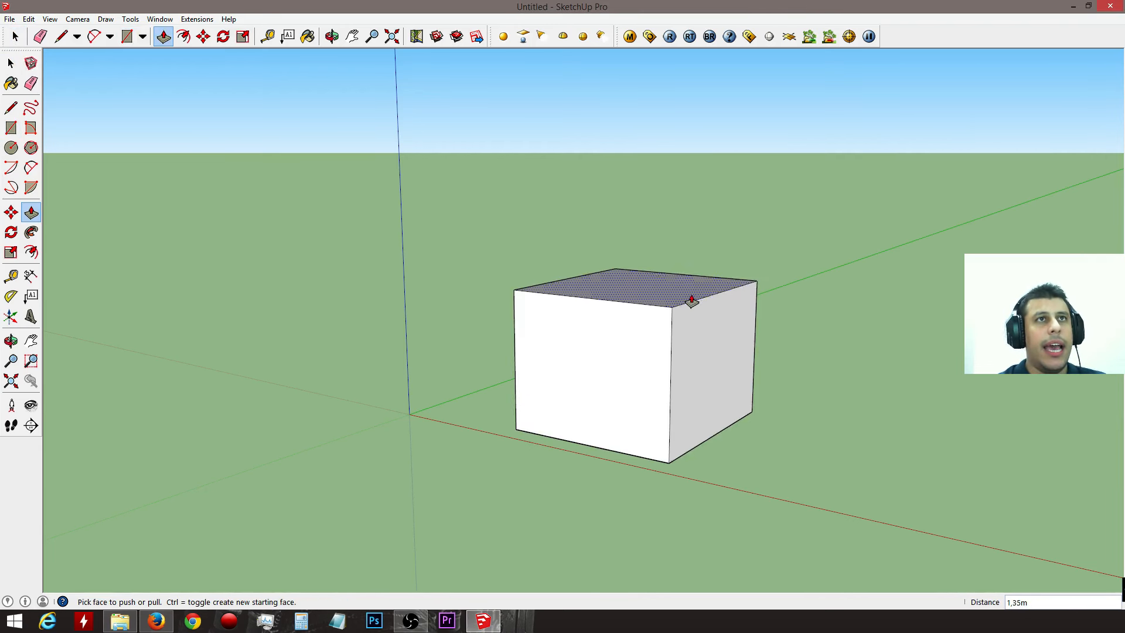
# Step: Build a second, much smaller box on the ground along the red axis, a short distance from the large box
pyautogui.moveTo(903, 398); pyautogui.dragTo(967, 454, button='middle')
pyautogui.press('r')
pyautogui.moveTo(815, 463); pyautogui.dragTo(873, 490)
pyautogui.press('p')
pyautogui.moveTo(838, 475); pyautogui.dragTo(837, 433)
# Step: Move the small box by its lower front corner onto the large box's nearest bottom corner, about 1.40 m away
pyautogui.press('space')
pyautogui.tripleClick(832, 448)
pyautogui.moveTo(879, 437); pyautogui.dragTo(834, 450, button='middle')
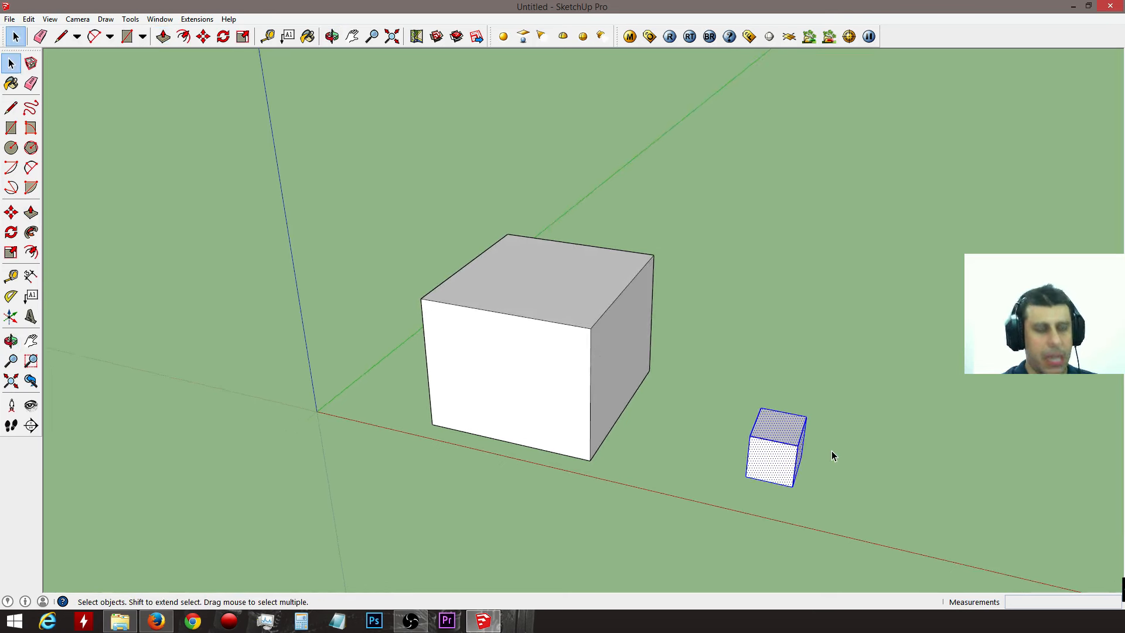
pyautogui.press('m')
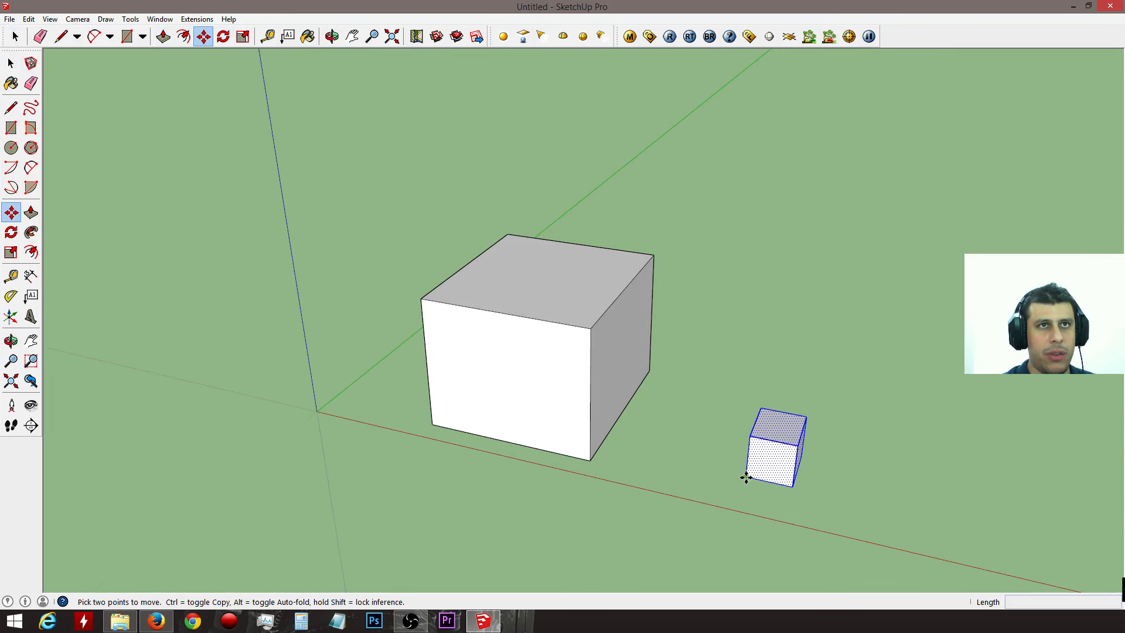
pyautogui.click(748, 482)
pyautogui.click(591, 457)
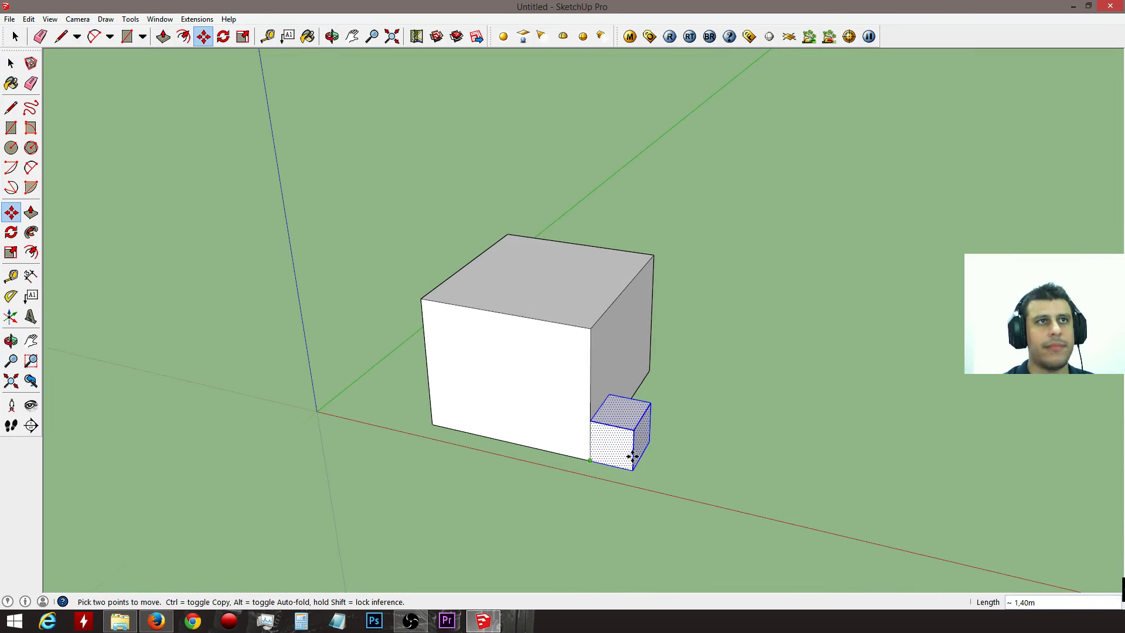
# Step: Try to move the small box away from the large box by their shared bottom corner
pyautogui.press('o')
pyautogui.moveTo(896, 464); pyautogui.dragTo(1062, 449)
pyautogui.press('m')
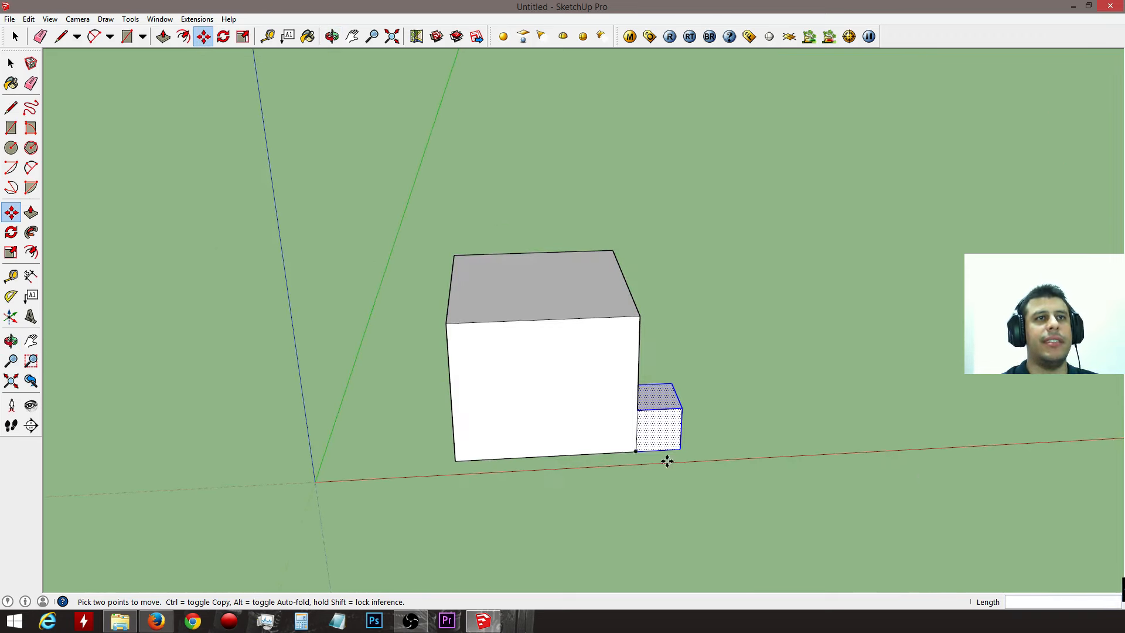
pyautogui.click(638, 449)
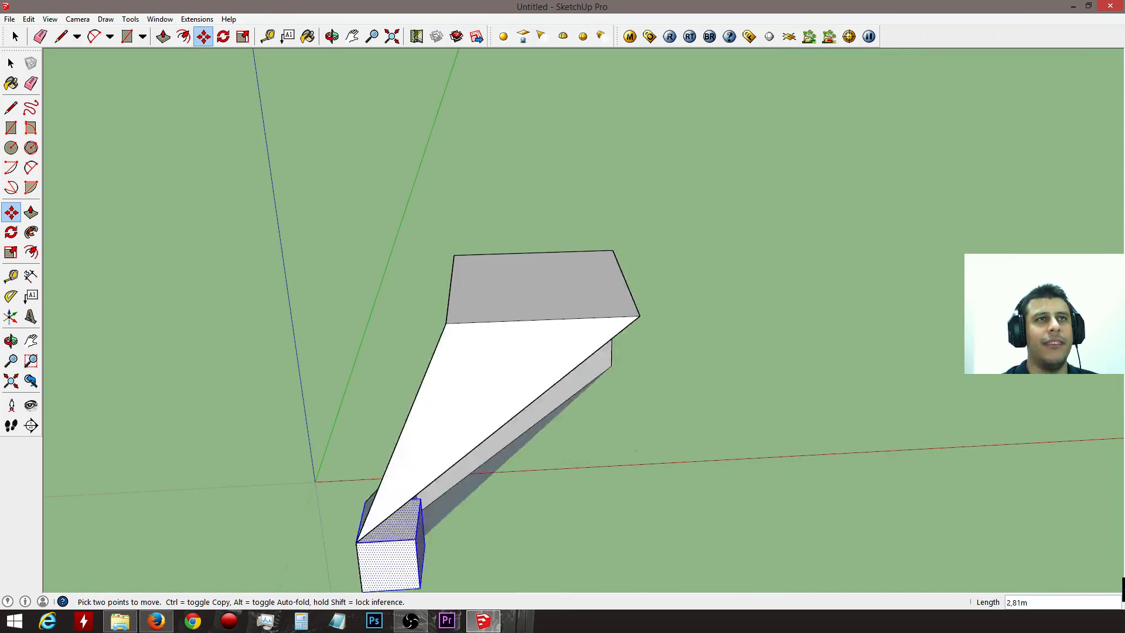
pyautogui.press('Escape')
pyautogui.press('space')
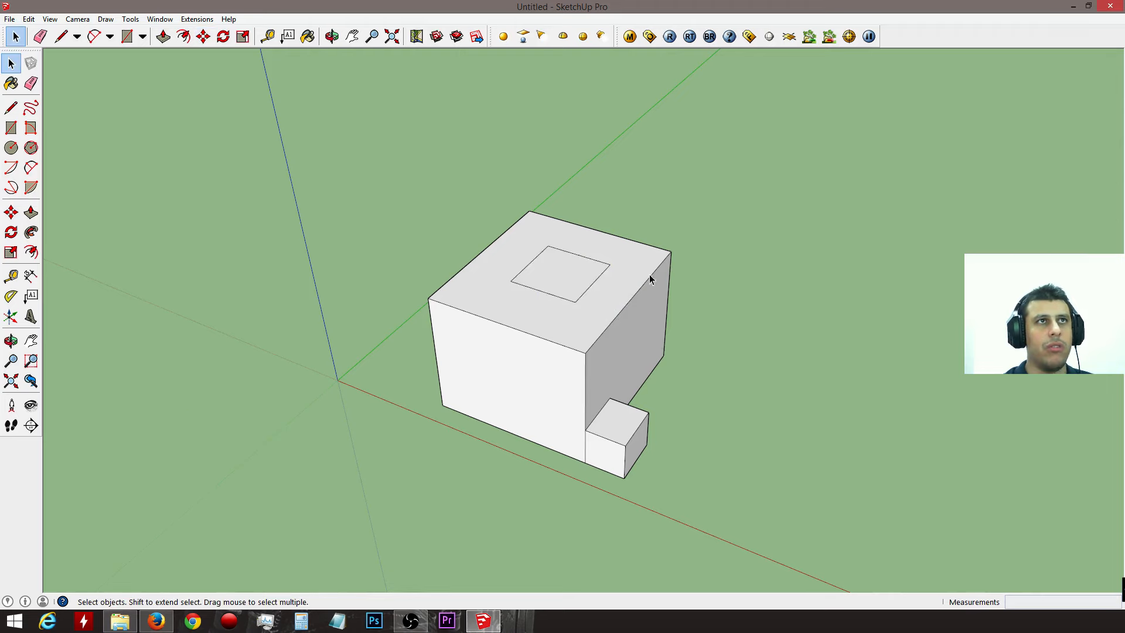
# Step: Examine how the rectangle on the large box's top divides that face by selecting the faces and edges around it
pyautogui.moveTo(651, 276); pyautogui.dragTo(798, 535, button='middle')
pyautogui.click(565, 310)
pyautogui.scroll(5, 684, 399)
pyautogui.scroll(3, 434, 266)
pyautogui.moveTo(435, 266); pyautogui.dragTo(779, 451, button='middle')
pyautogui.click(714, 439)
pyautogui.click(610, 280)
pyautogui.click(777, 364)
pyautogui.click(682, 319)
pyautogui.scroll(-5, 821, 387)
pyautogui.moveTo(809, 504); pyautogui.dragTo(655, 411, button='middle')
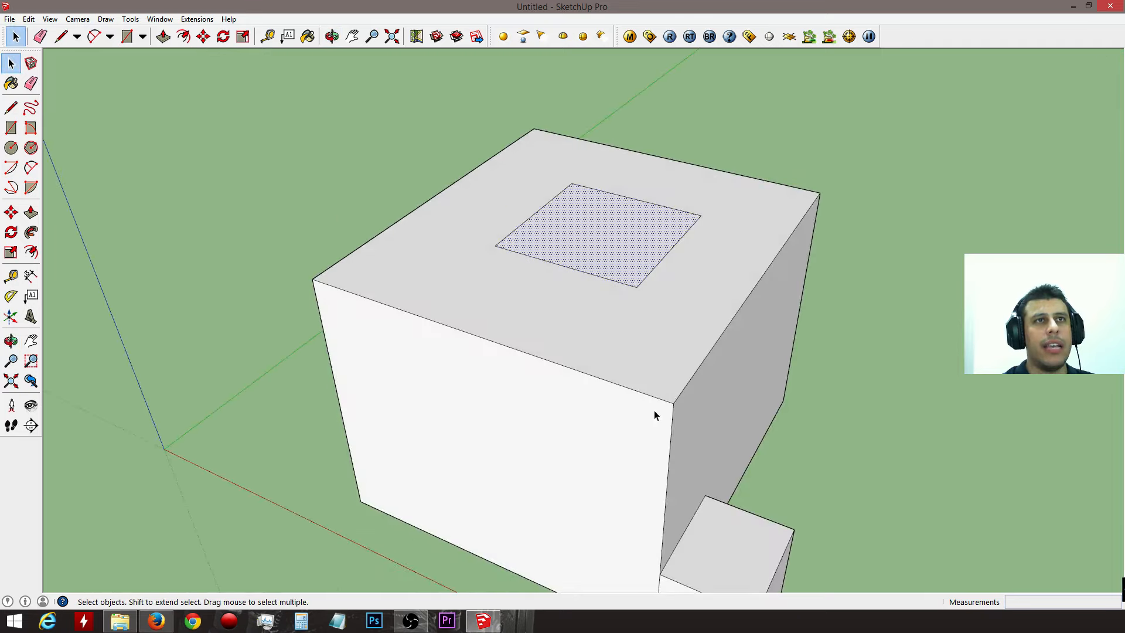
# Step: Move the detached small box by its lower corner about 2.45 m onto the large box's upper rear corner
pyautogui.moveTo(711, 522); pyautogui.dragTo(417, 454, button='middle')
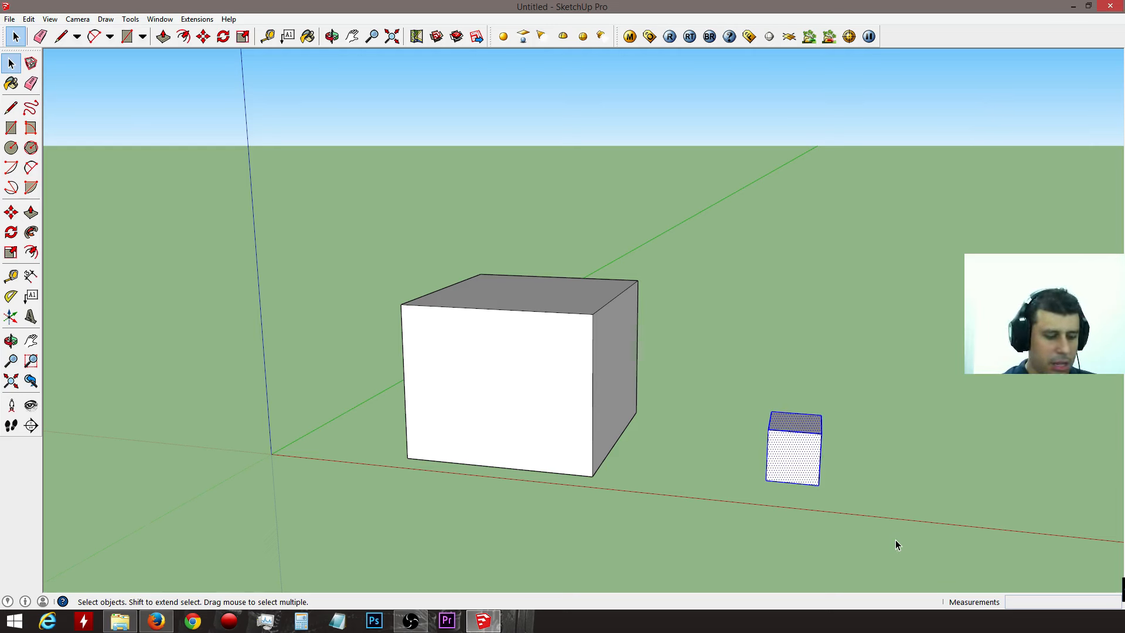
pyautogui.press('m')
pyautogui.click(766, 481)
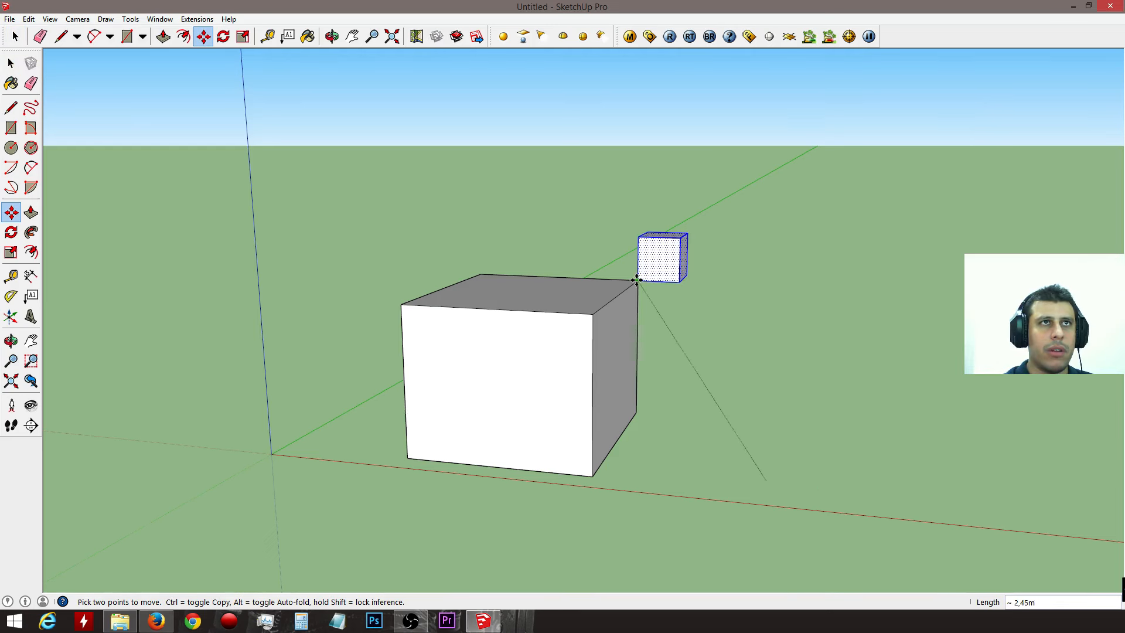
pyautogui.click(637, 280)
pyautogui.moveTo(660, 279); pyautogui.dragTo(213, 286, button='middle')
pyautogui.moveTo(732, 263); pyautogui.dragTo(480, 328, button='middle')
pyautogui.click(492, 319)
pyautogui.press('Escape')
pyautogui.moveTo(563, 319); pyautogui.dragTo(791, 322, button='middle')
pyautogui.moveTo(411, 323); pyautogui.dragTo(583, 247, button='middle')
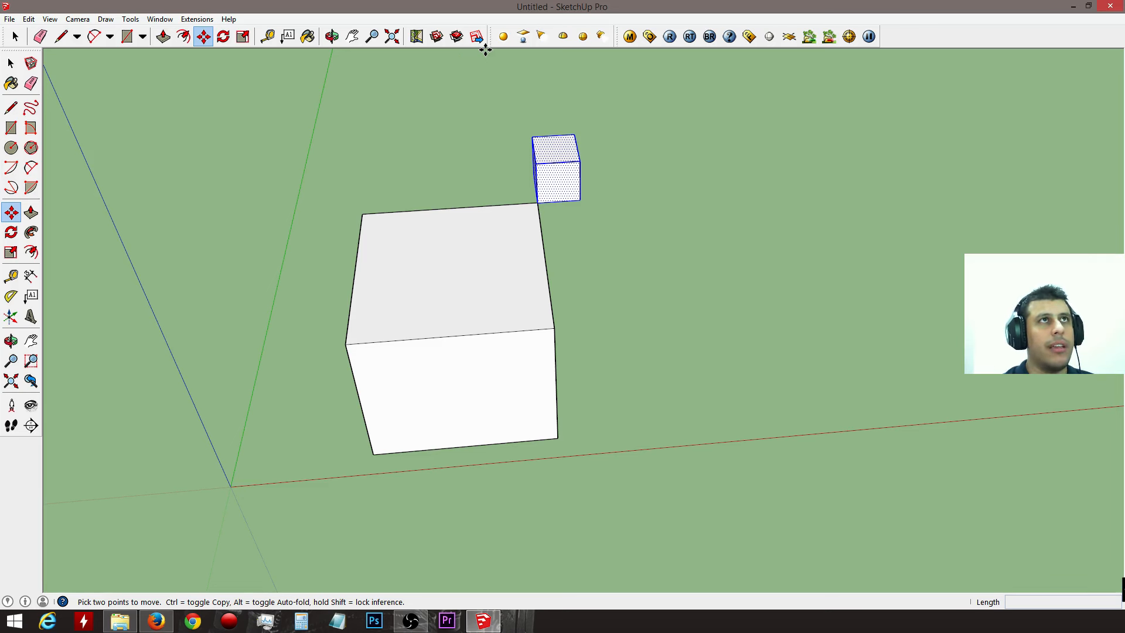
# Step: Add a sphere on the open ground near the red axis and reverse its faces
pyautogui.press('space')
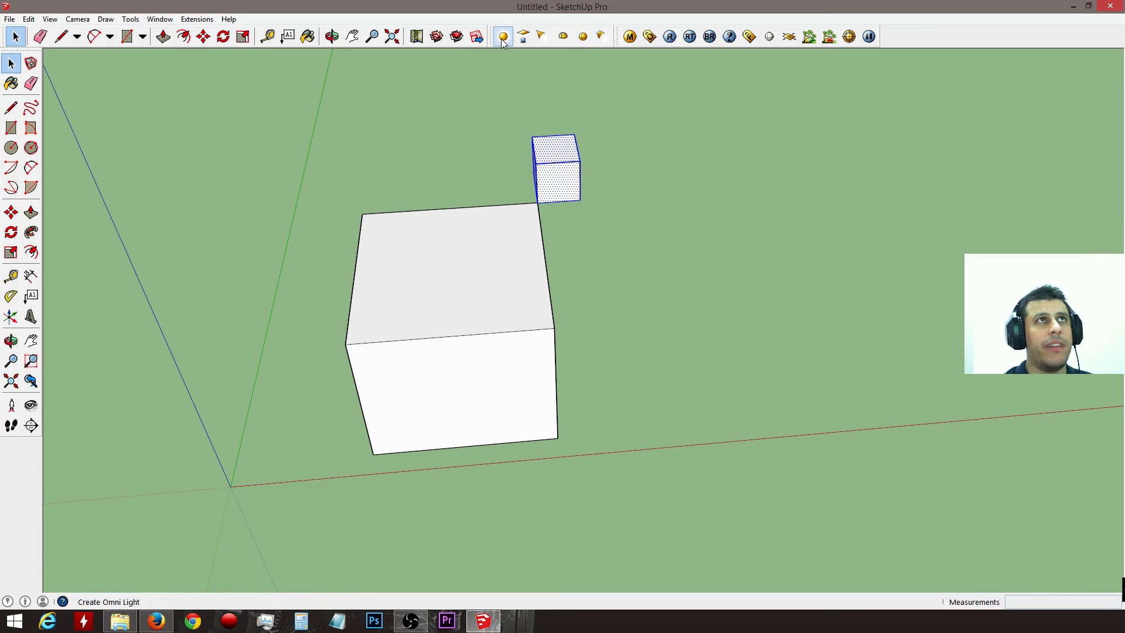
pyautogui.click(772, 39)
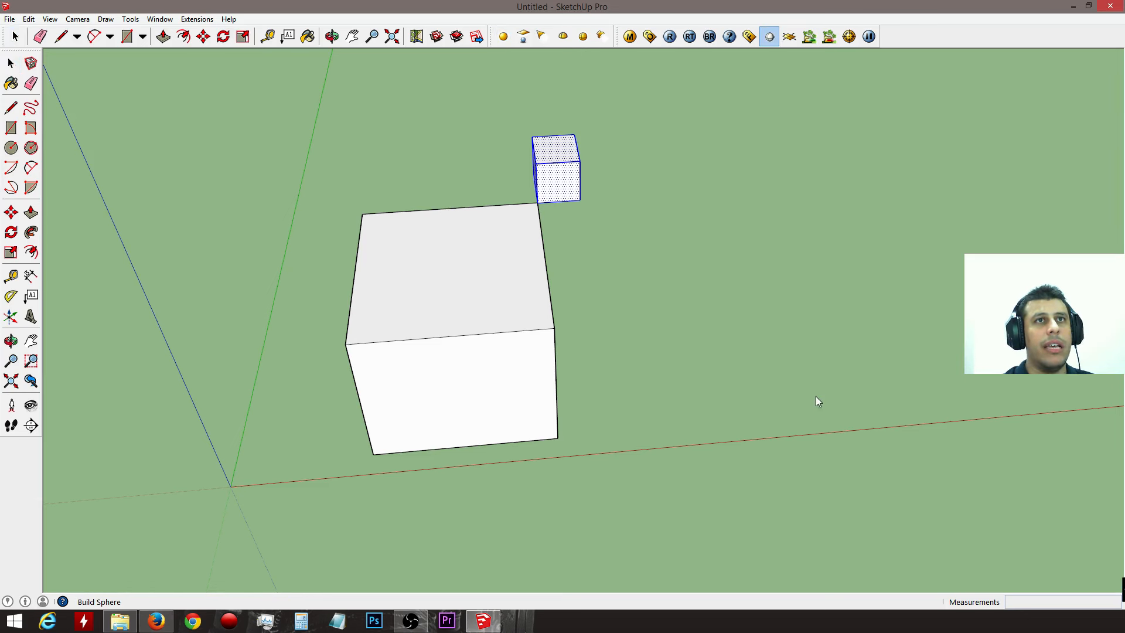
pyautogui.click(802, 409)
pyautogui.rightClick(783, 404)
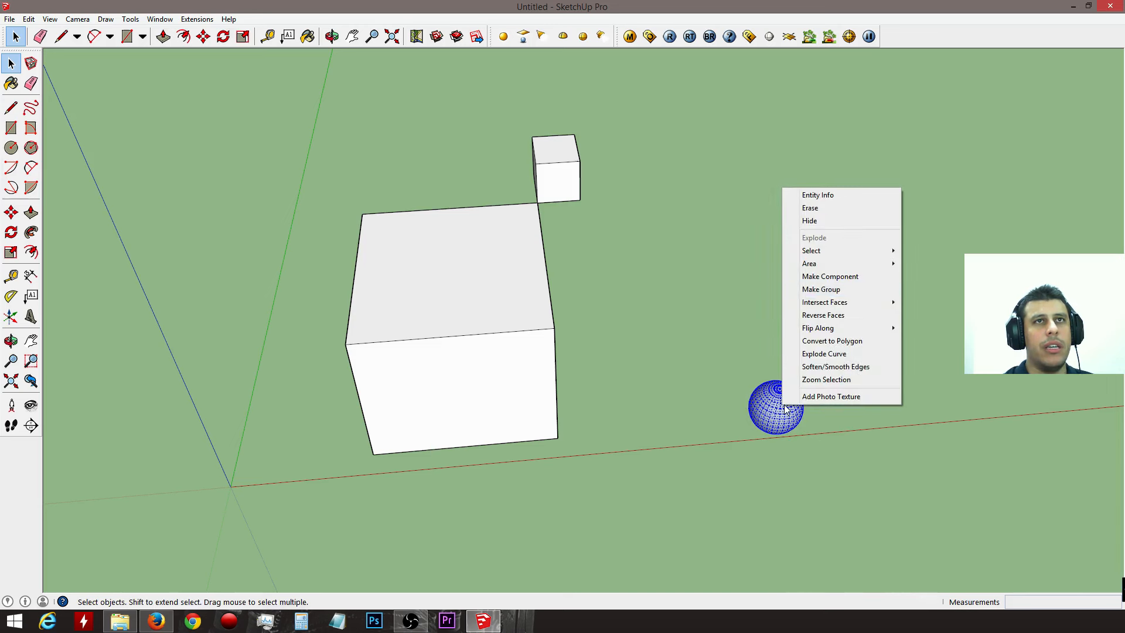
pyautogui.click(850, 318)
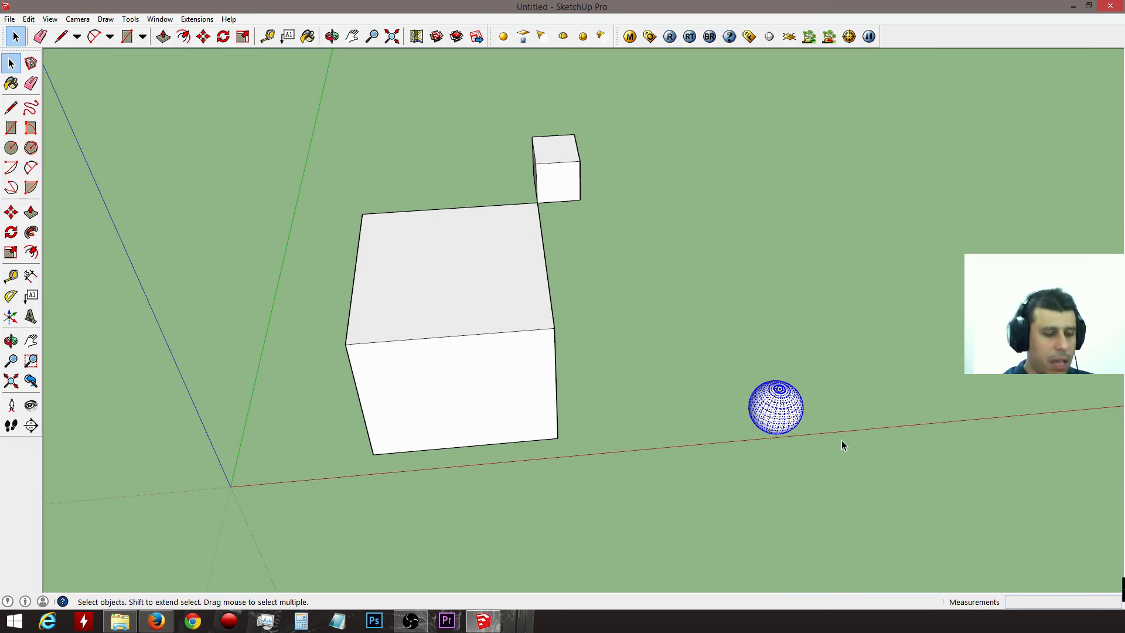
# Step: Move the sphere about 2.00 m along the red axis so that it overlaps the large box's vertical edge
pyautogui.moveTo(838, 444); pyautogui.dragTo(821, 211, button='middle')
pyautogui.moveTo(874, 398); pyautogui.dragTo(762, 418, button='middle')
pyautogui.press('m')
pyautogui.click(946, 377)
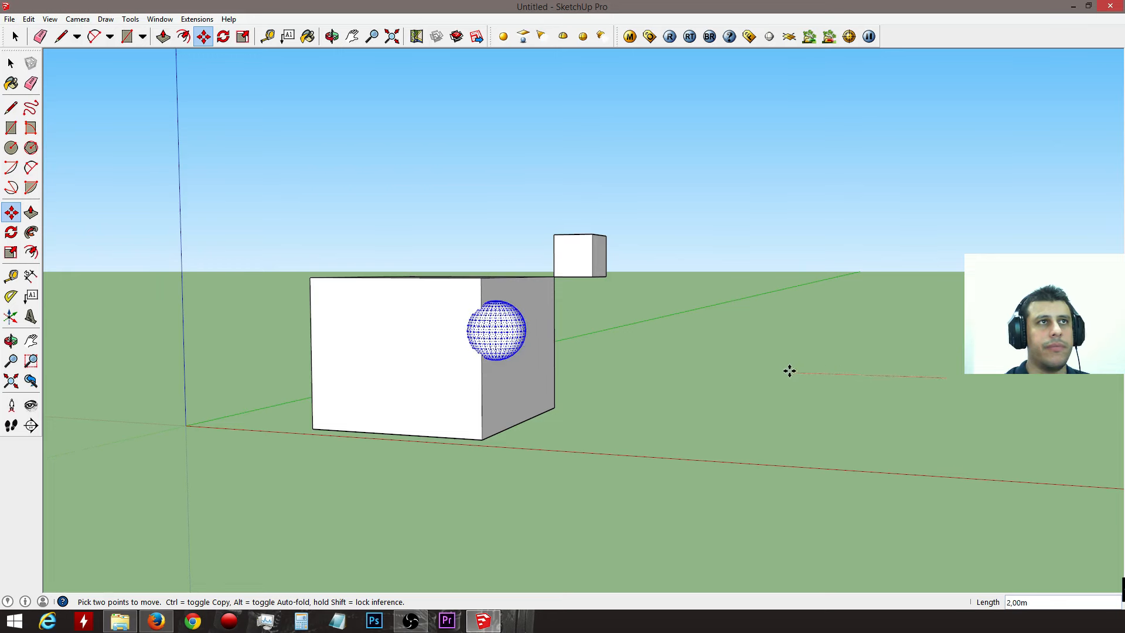
pyautogui.click(787, 374)
# Step: Examine from several angles how the sphere passes through the large box
pyautogui.moveTo(832, 379); pyautogui.dragTo(727, 366, button='middle')
pyautogui.scroll(3, 572, 278)
pyautogui.scroll(5, 573, 269)
pyautogui.moveTo(568, 289); pyautogui.dragTo(1027, 376, button='middle')
pyautogui.moveTo(731, 406); pyautogui.dragTo(902, 176, button='middle')
pyautogui.moveTo(897, 53); pyautogui.dragTo(694, 172, button='middle')
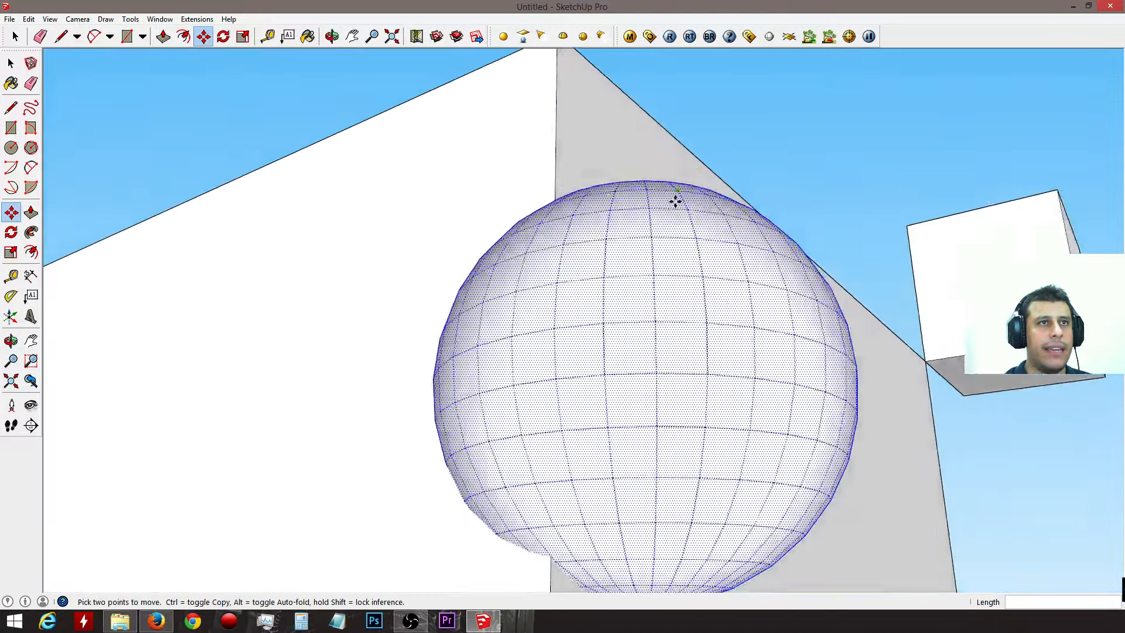
pyautogui.scroll(-4, 658, 242)
pyautogui.scroll(-5, 658, 242)
pyautogui.moveTo(660, 244); pyautogui.dragTo(592, 468, button='middle')
# Step: Move the sphere from the open ground along the red axis towards the large box
pyautogui.click(949, 458)
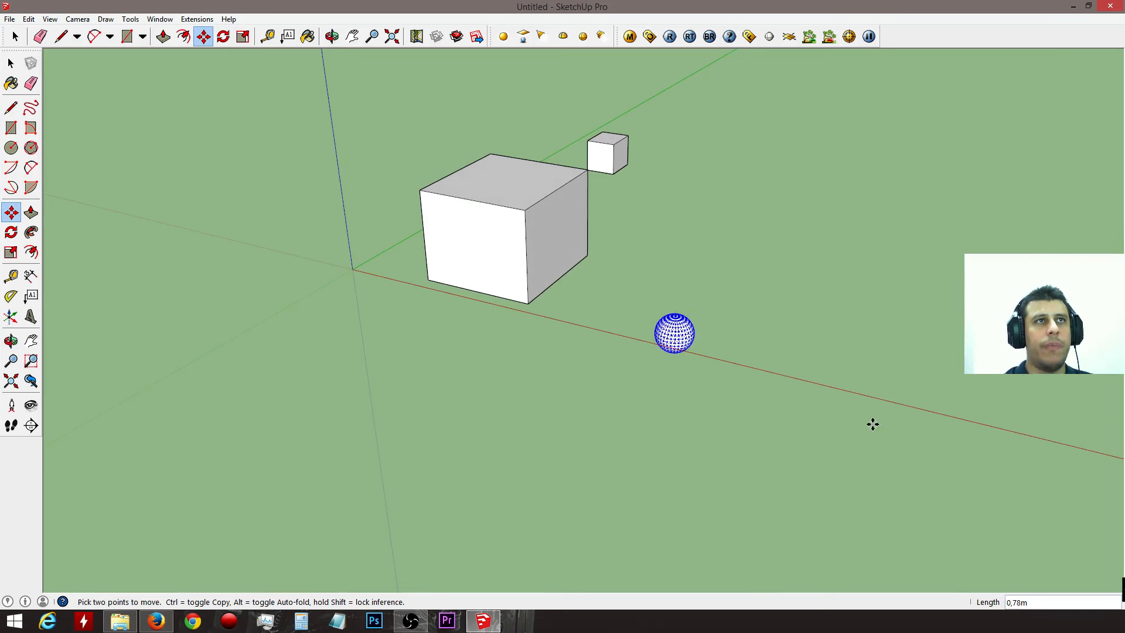
pyautogui.click(762, 382)
pyautogui.moveTo(577, 273); pyautogui.dragTo(746, 300, button='middle')
pyautogui.press('p')
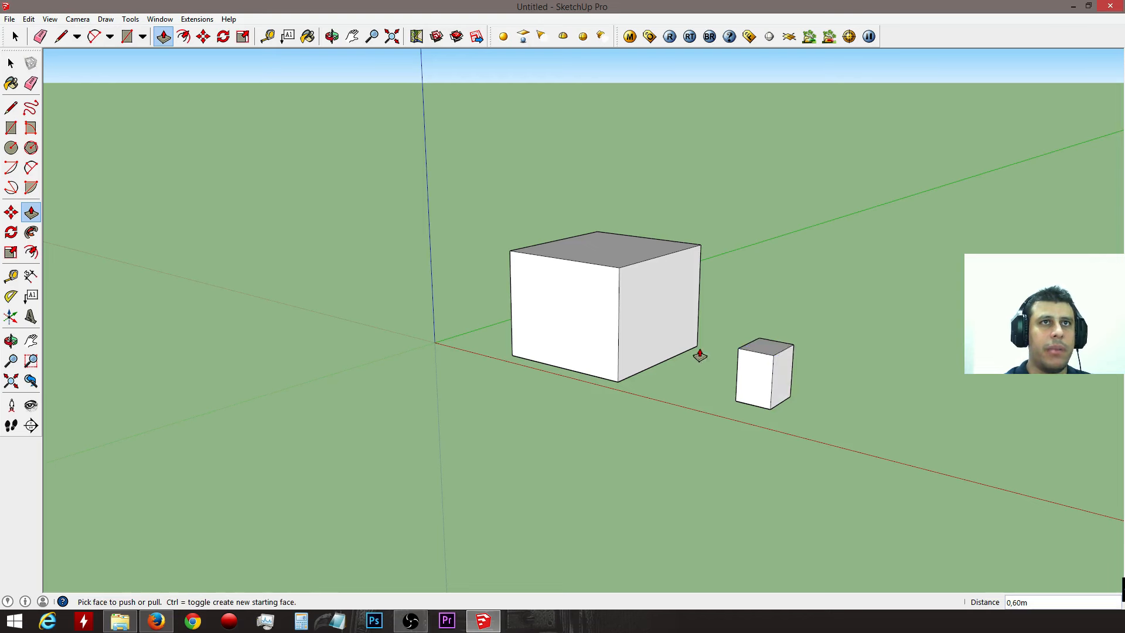
# Step: Delete the small box standing beside the large box
pyautogui.moveTo(698, 354); pyautogui.dragTo(869, 394, button='middle')
pyautogui.press('space')
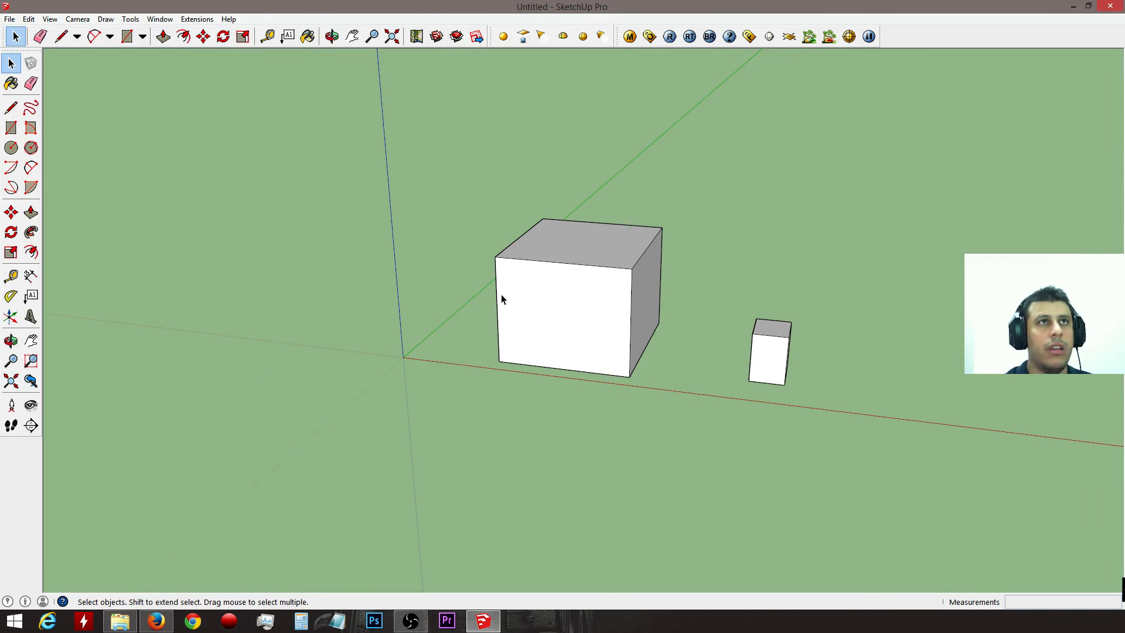
pyautogui.moveTo(457, 179); pyautogui.dragTo(678, 392)
pyautogui.moveTo(726, 299); pyautogui.dragTo(818, 404)
pyautogui.press('Delete')
# Step: Copy the entire large box along the red axis and place the duplicate beside the original with a gap between them
pyautogui.moveTo(457, 188); pyautogui.dragTo(682, 398)
pyautogui.press('m')
pyautogui.press('ctrl')
pyautogui.click(496, 370)
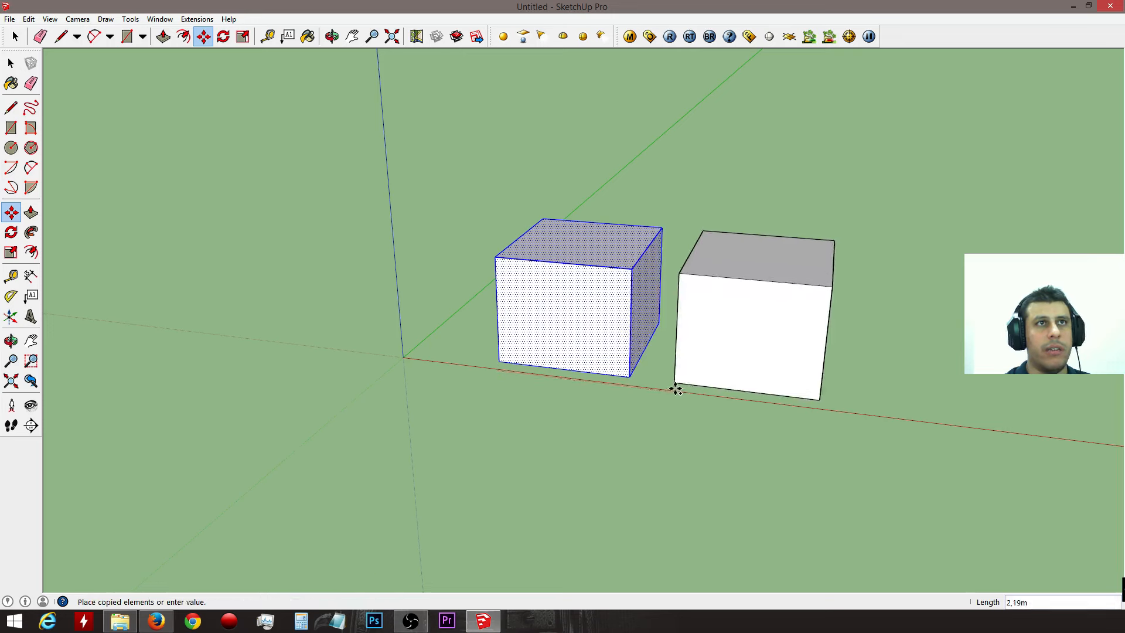
pyautogui.click(710, 396)
pyautogui.press('space')
pyautogui.moveTo(821, 402)
pyautogui.mouseDown(button='middle')
pyautogui.moveTo(673, 381)
pyautogui.moveTo(303, 423)
pyautogui.moveTo(668, 428)
pyautogui.mouseUp(button='middle')
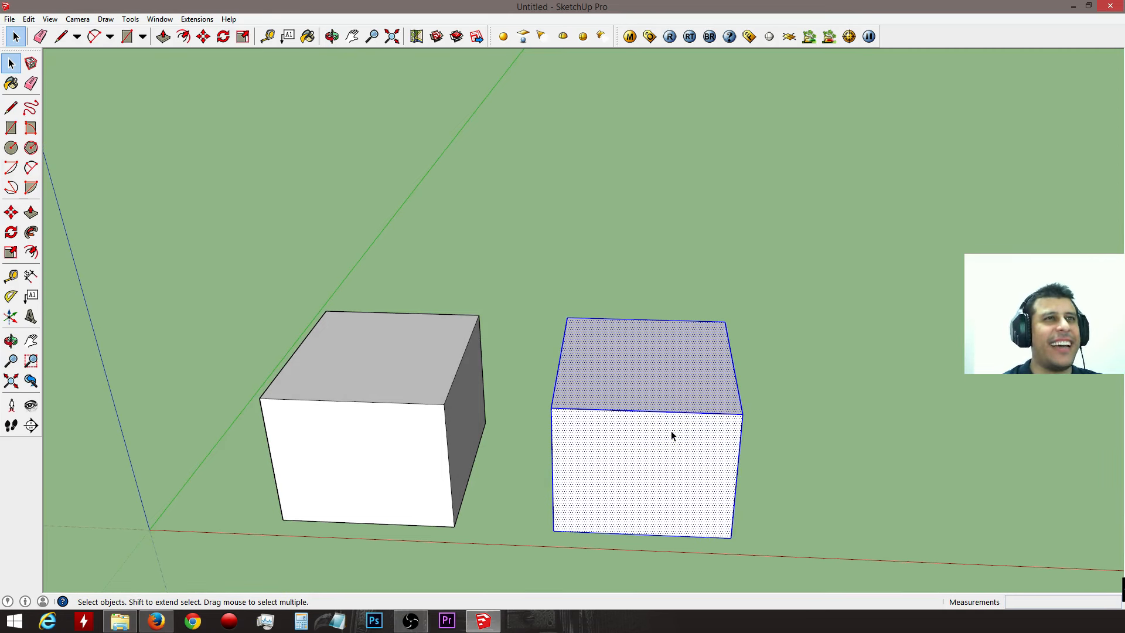
pyautogui.moveTo(635, 429); pyautogui.dragTo(548, 421, button='middle')
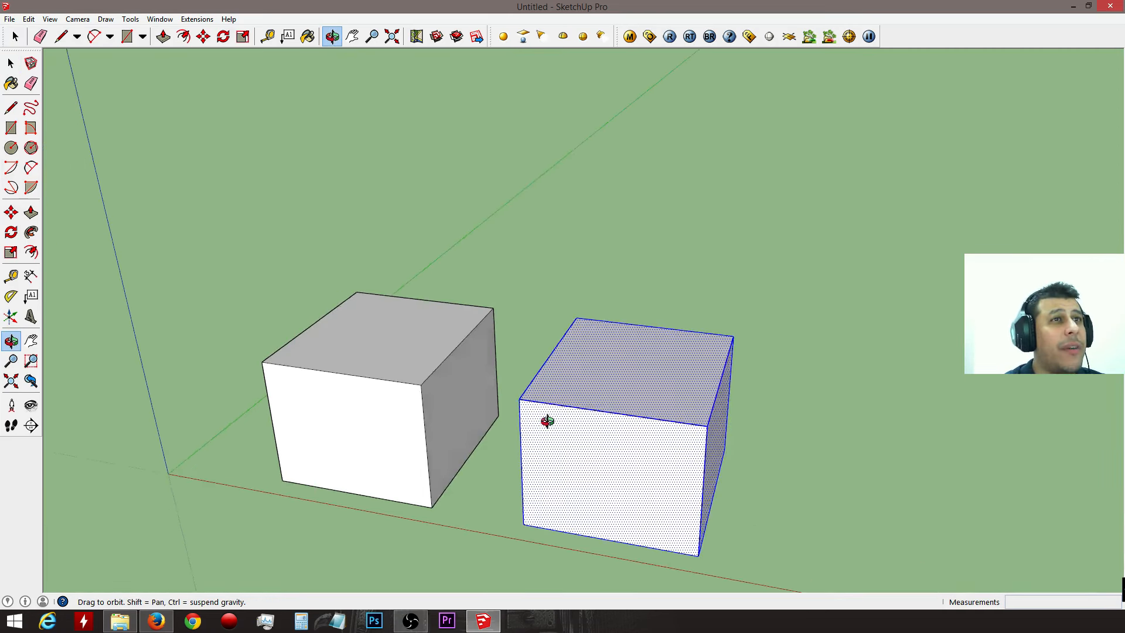
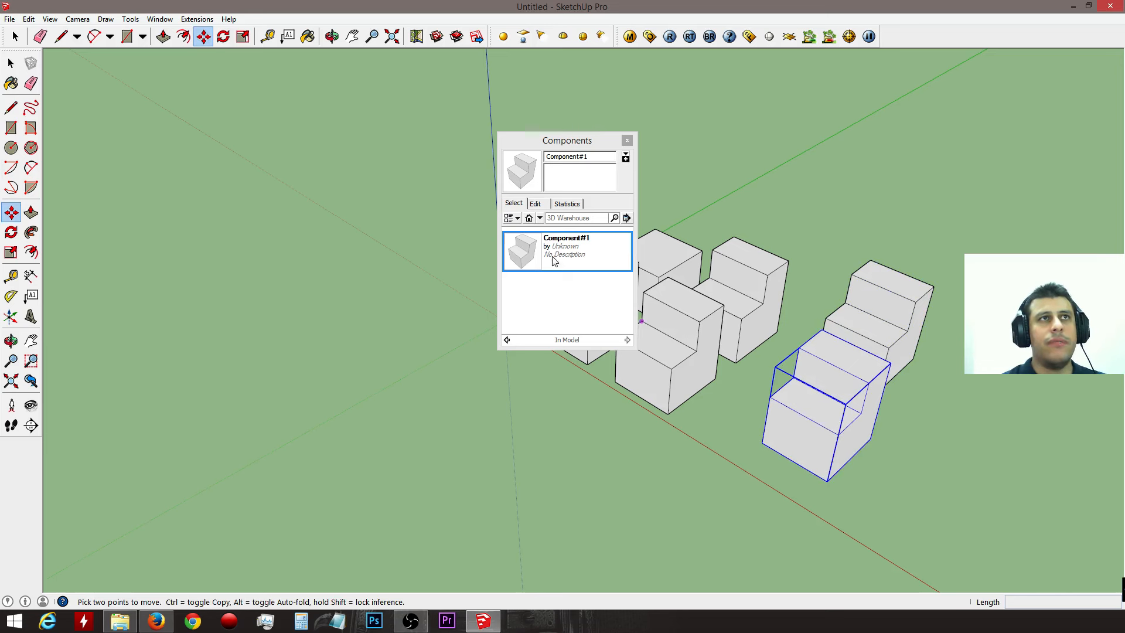
# Step: Place two more instances of Component#1 behind the existing stepped blocks
pyautogui.click(894, 212)
pyautogui.click(551, 253)
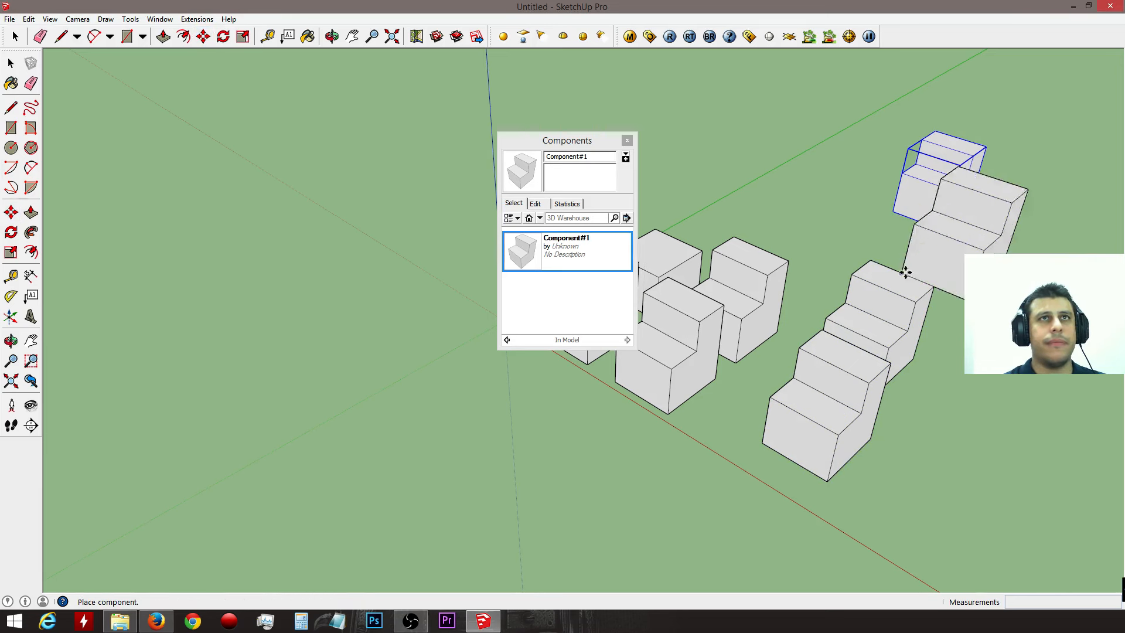
pyautogui.click(979, 240)
# Step: Delete all stepped component instances except the one nearest the origin, and reposition the Components window clear of the model
pyautogui.moveTo(798, 375); pyautogui.dragTo(922, 368, button='middle')
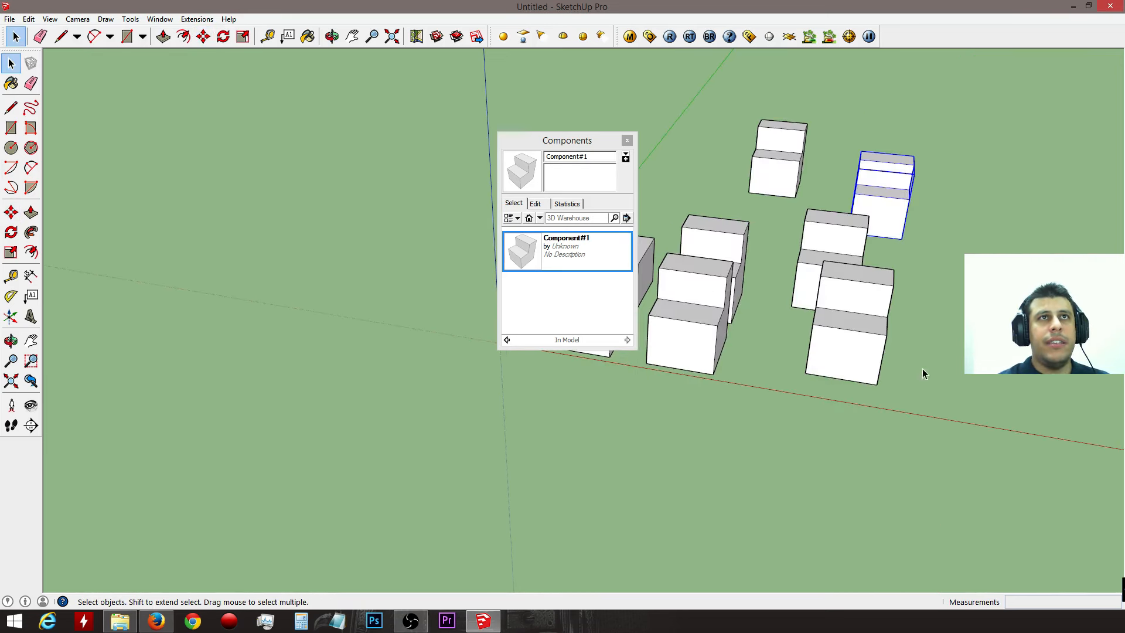
pyautogui.moveTo(973, 421); pyautogui.dragTo(692, 100)
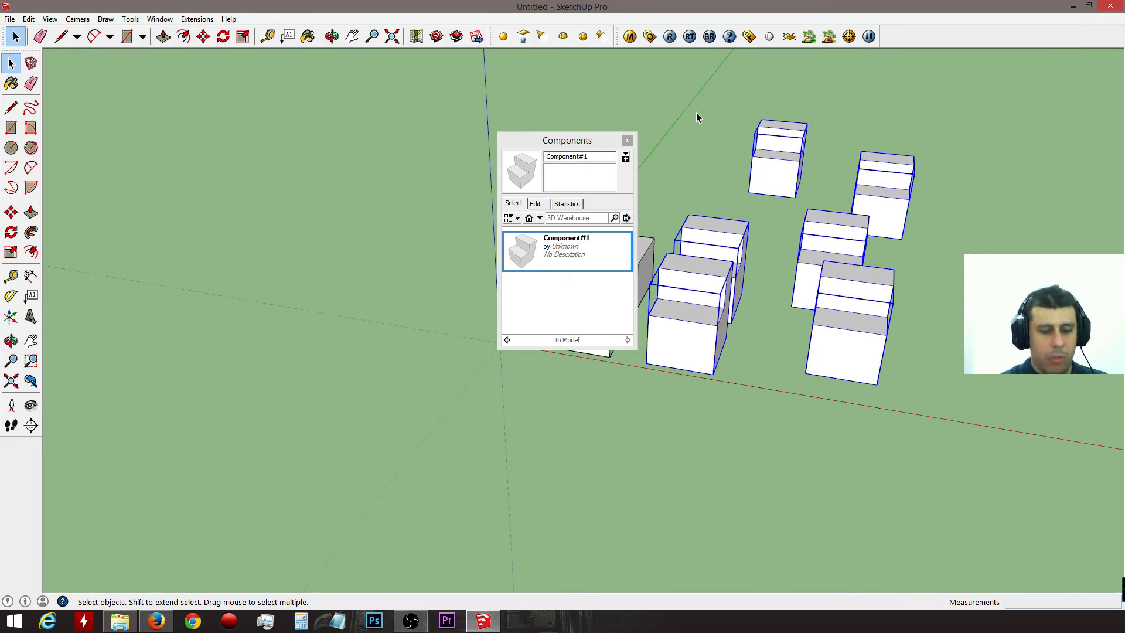
pyautogui.press('Delete')
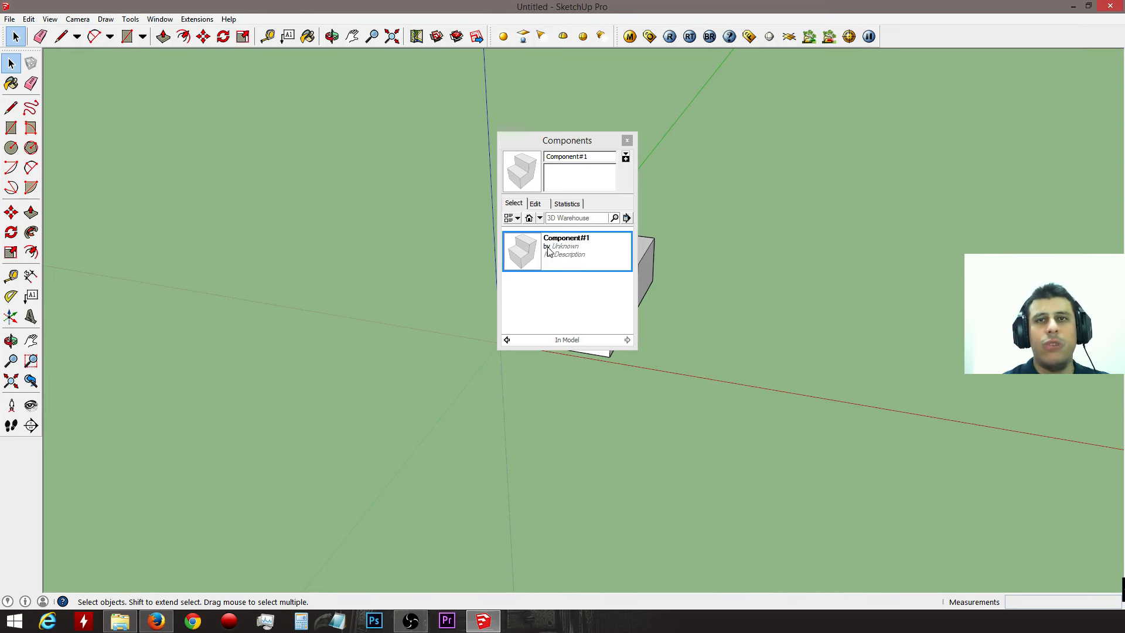
pyautogui.moveTo(551, 140); pyautogui.dragTo(280, 125)
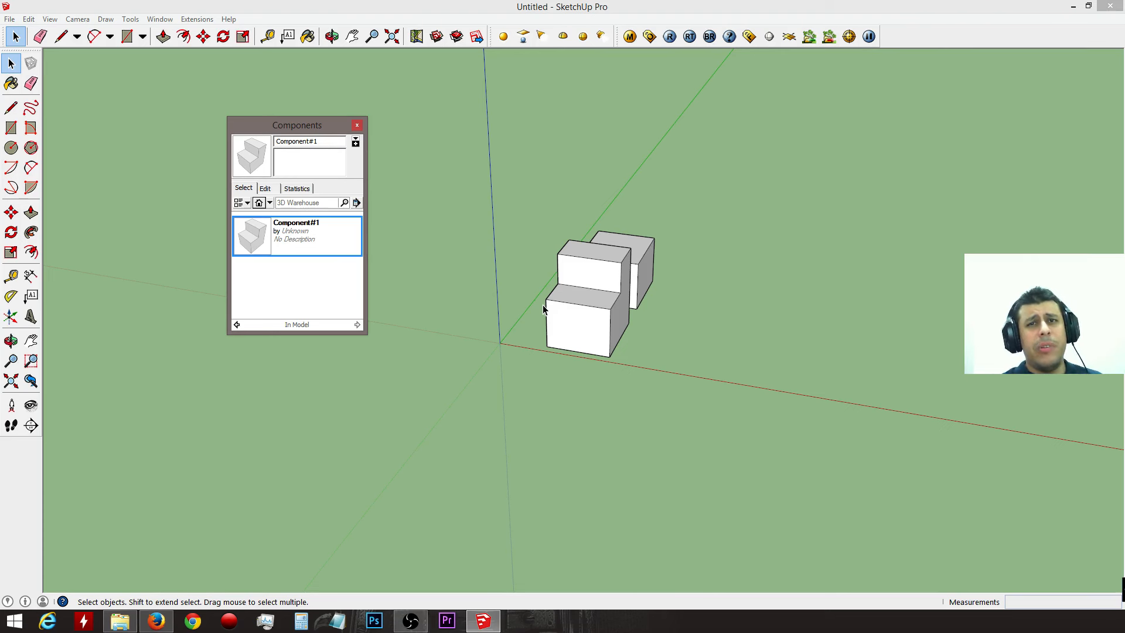
# Step: Delete the remaining stepped component instance and purge the unused components from the model
pyautogui.moveTo(718, 356); pyautogui.dragTo(399, 362, button='middle')
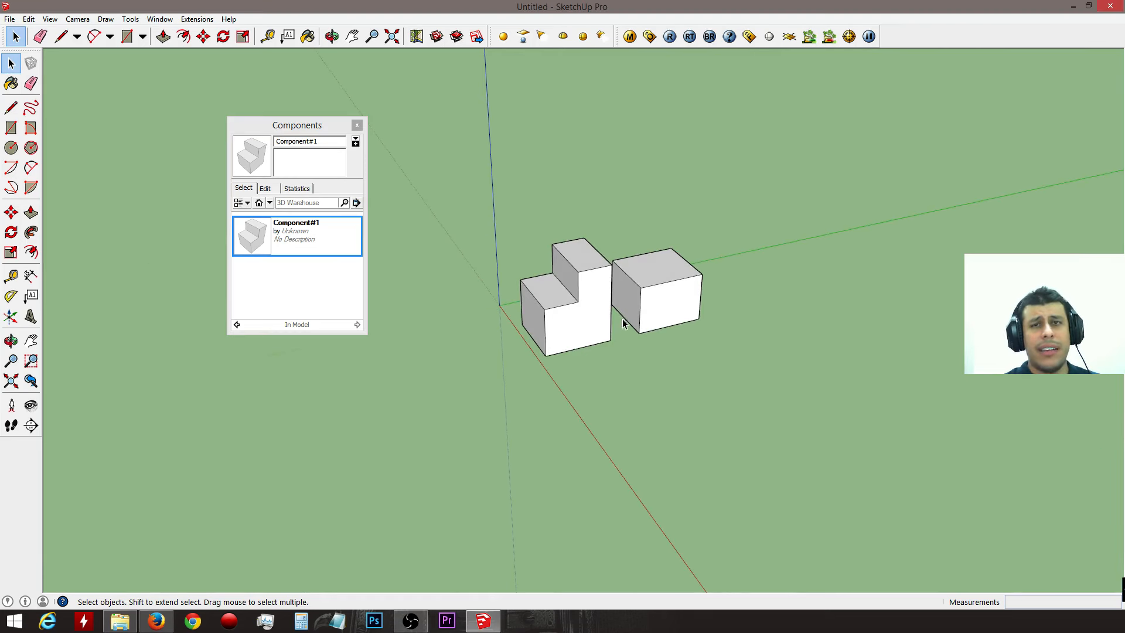
pyautogui.scroll(4, 596, 341)
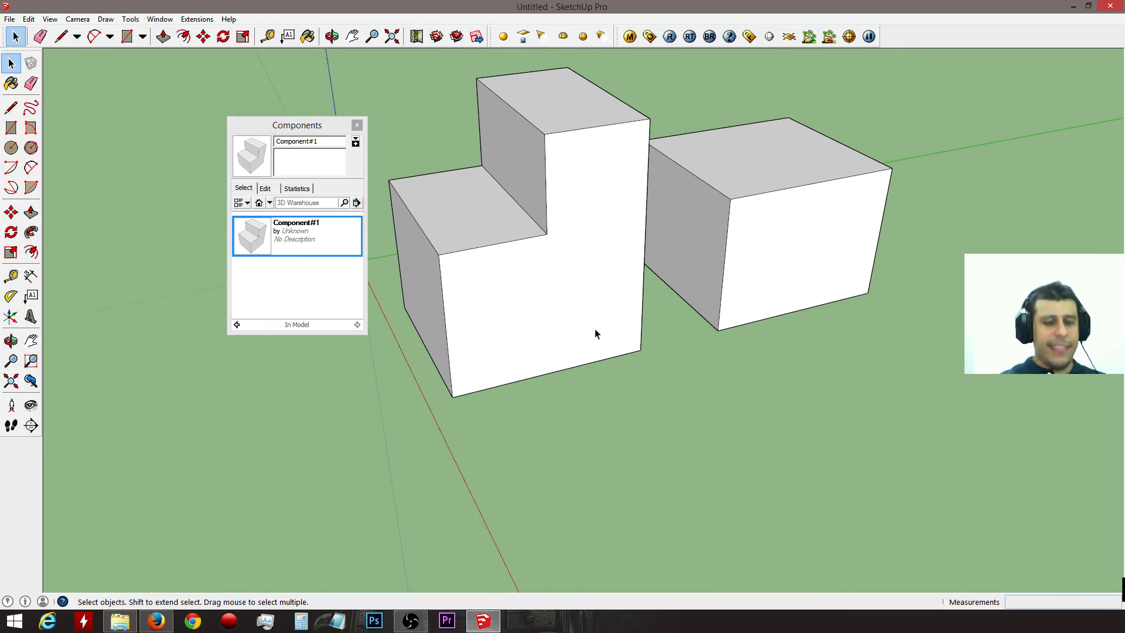
pyautogui.click(536, 265)
pyautogui.press('Delete')
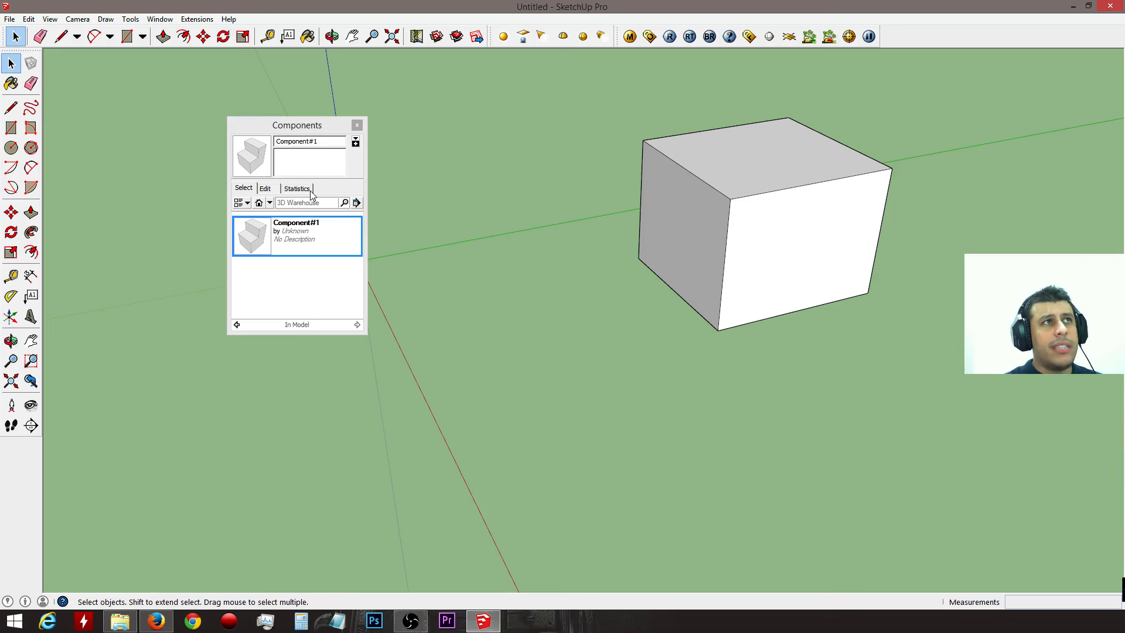
pyautogui.click(356, 203)
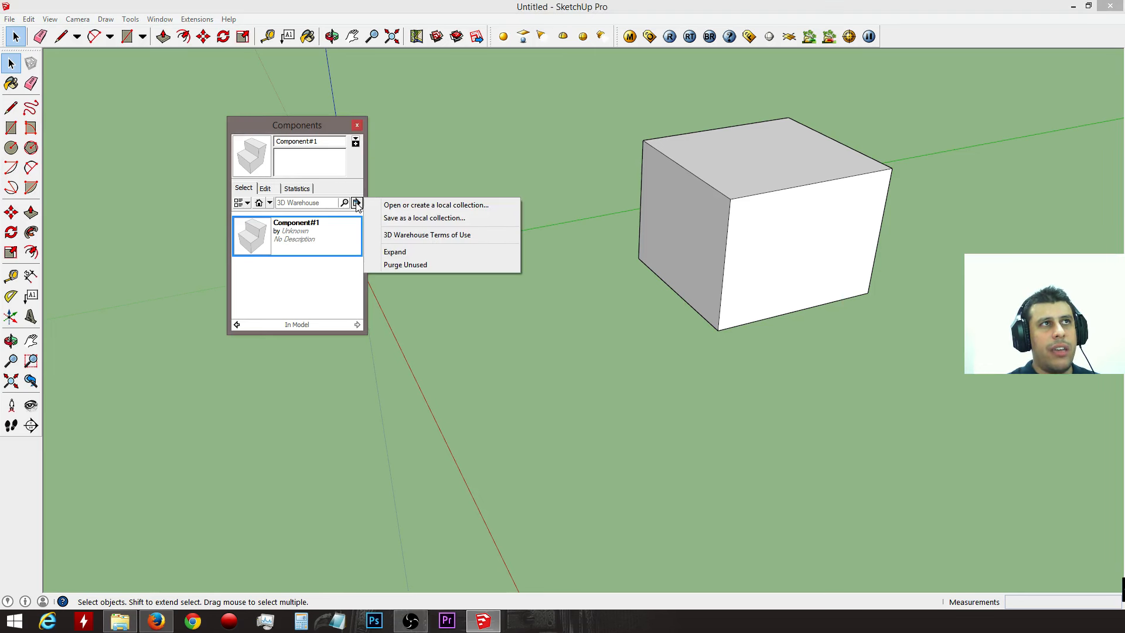
pyautogui.click(416, 267)
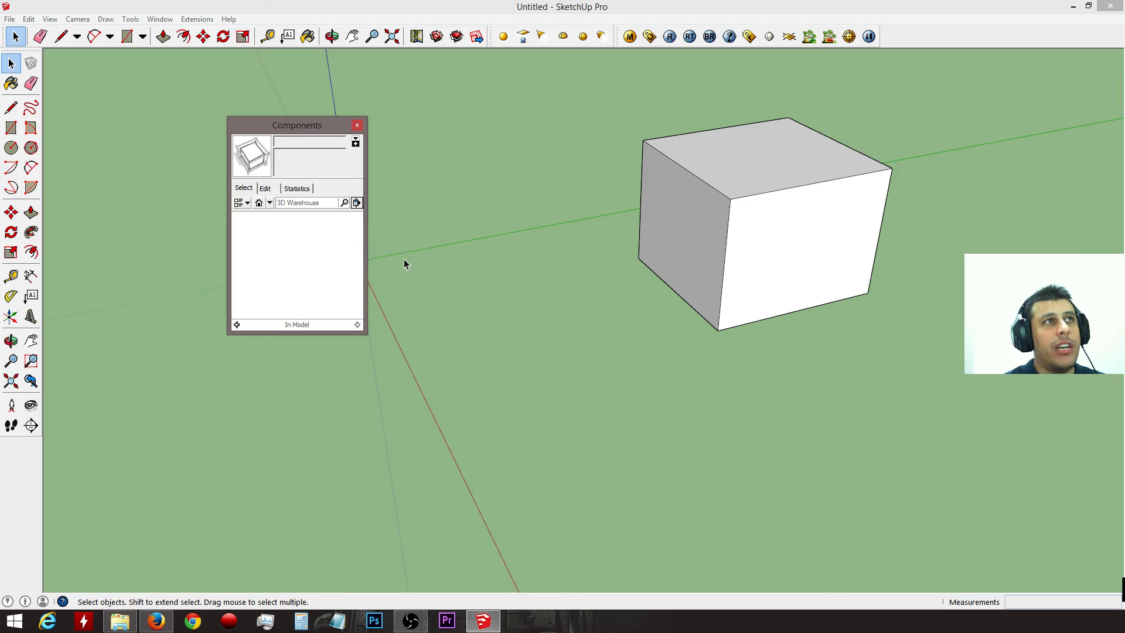
# Step: Close the Components window and copy the box group along the red axis, leaving a gap between the two boxes
pyautogui.click(357, 126)
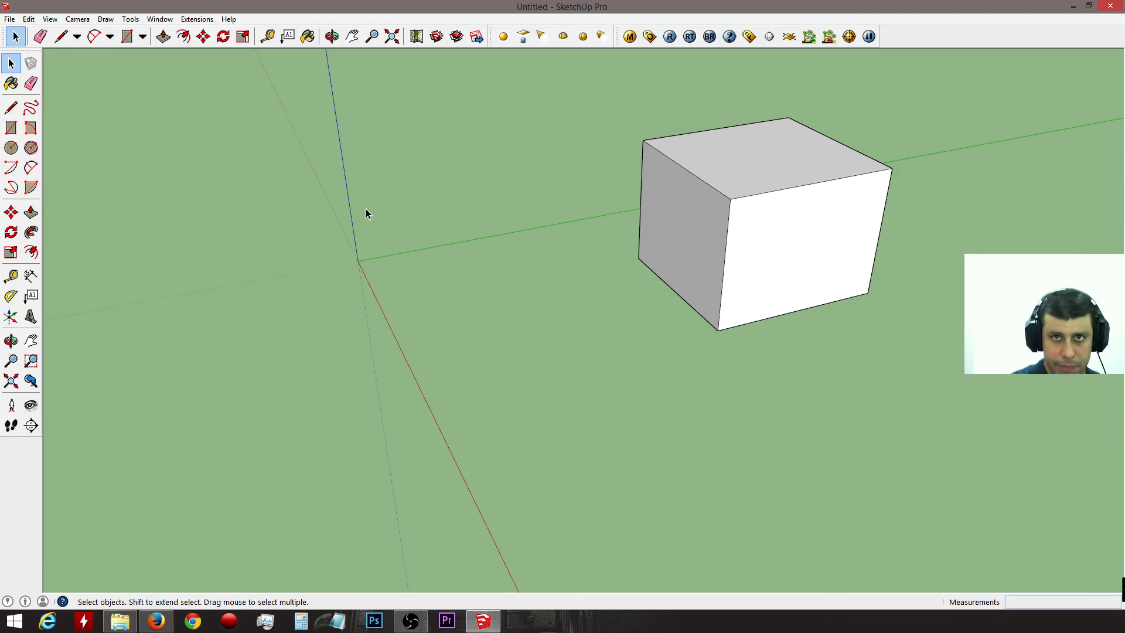
pyautogui.moveTo(418, 383); pyautogui.dragTo(693, 424, button='middle')
pyautogui.hotkey('ctrl', 'a')
pyautogui.moveTo(719, 259); pyautogui.dragTo(648, 455, button='middle')
pyautogui.press('m')
pyautogui.press('ctrl')
pyautogui.click(384, 413)
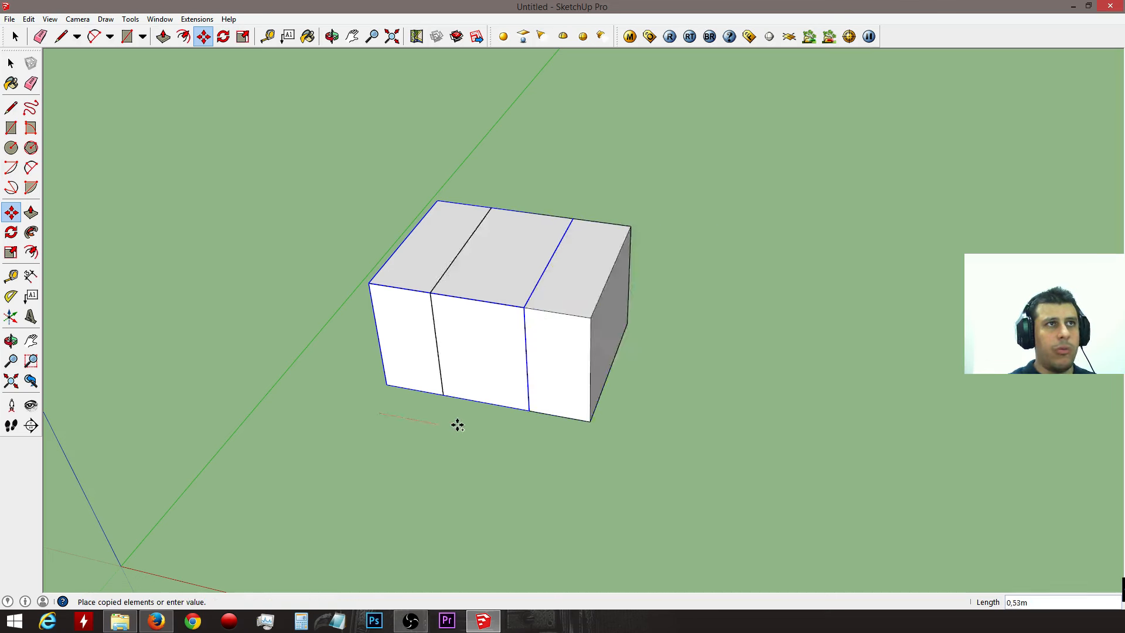
pyautogui.click(615, 457)
pyautogui.press('space')
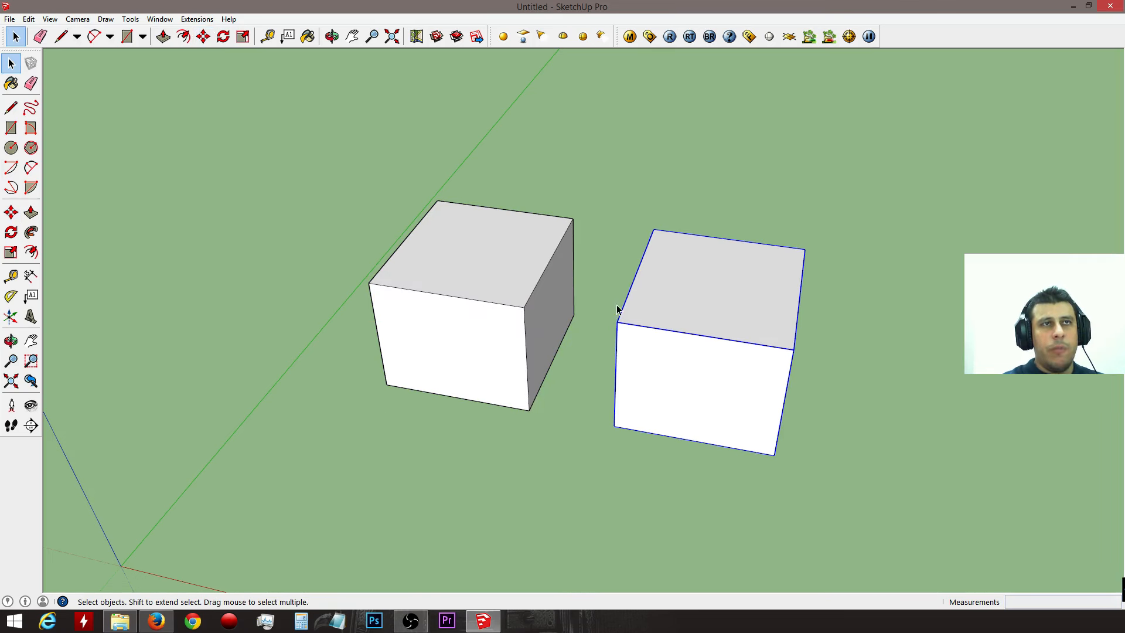
# Step: Convert the copied box from a group into a component
pyautogui.rightClick(659, 291)
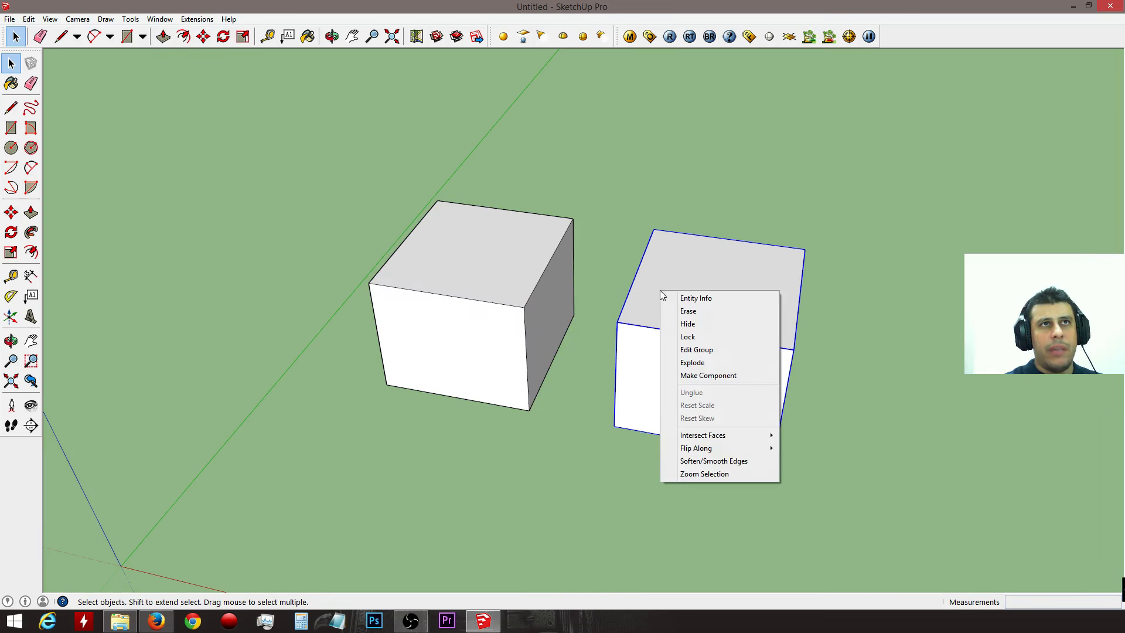
pyautogui.click(611, 336)
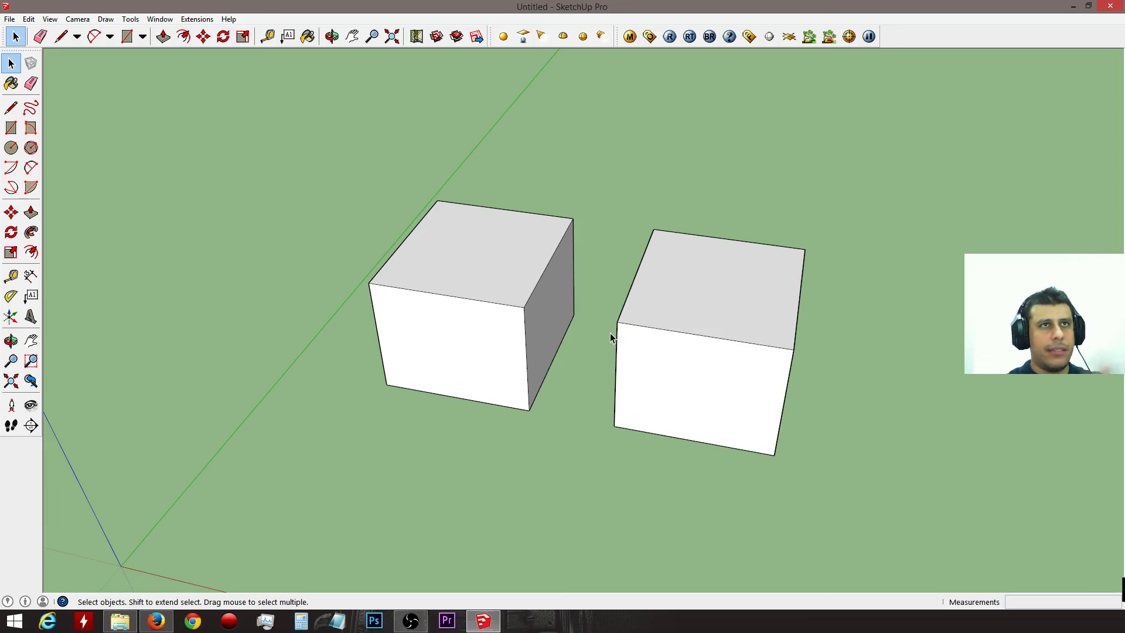
pyautogui.rightClick(681, 312)
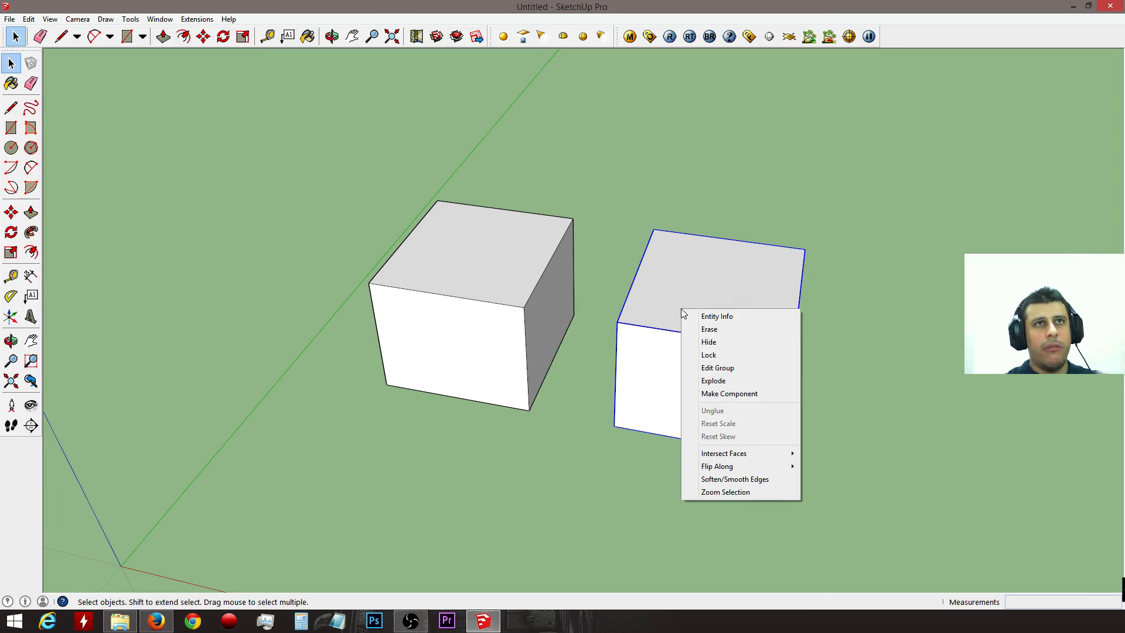
pyautogui.click(754, 393)
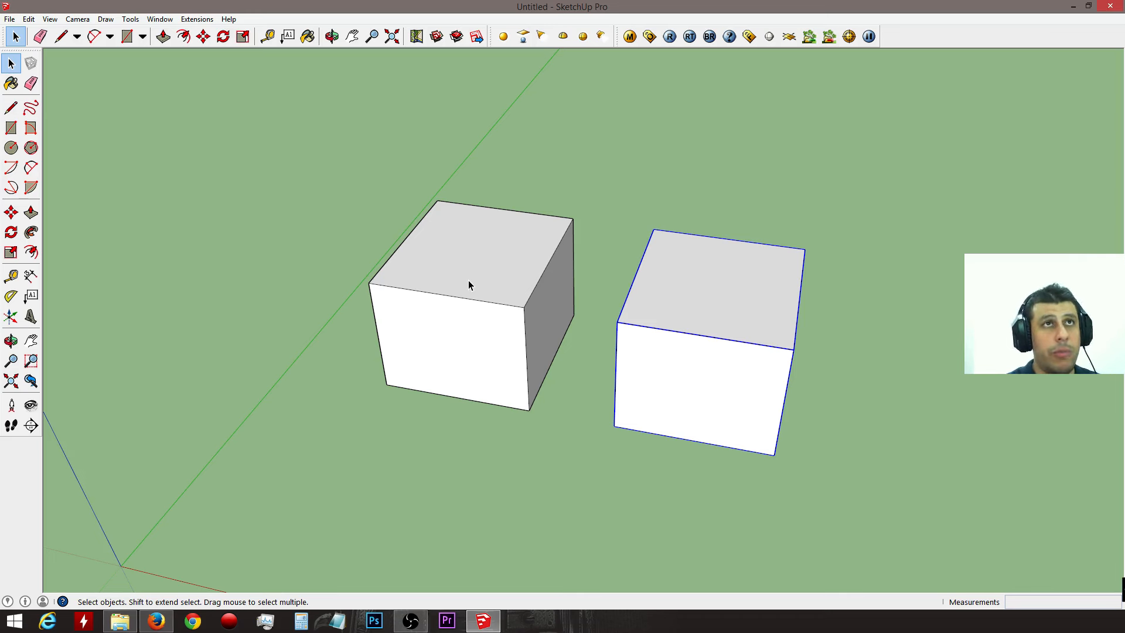
# Step: Select the original group box and the component box alternately to compare their appearance
pyautogui.moveTo(635, 336); pyautogui.dragTo(697, 363, button='middle')
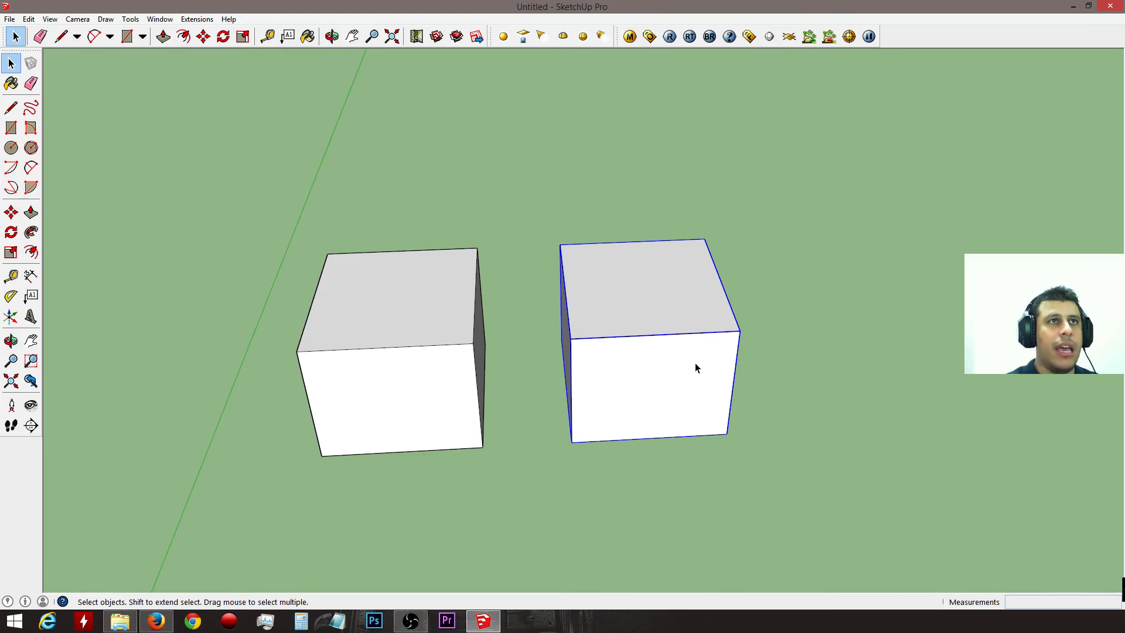
pyautogui.click(468, 306)
pyautogui.click(652, 309)
pyautogui.click(446, 324)
pyautogui.click(660, 318)
pyautogui.click(444, 318)
pyautogui.click(588, 389)
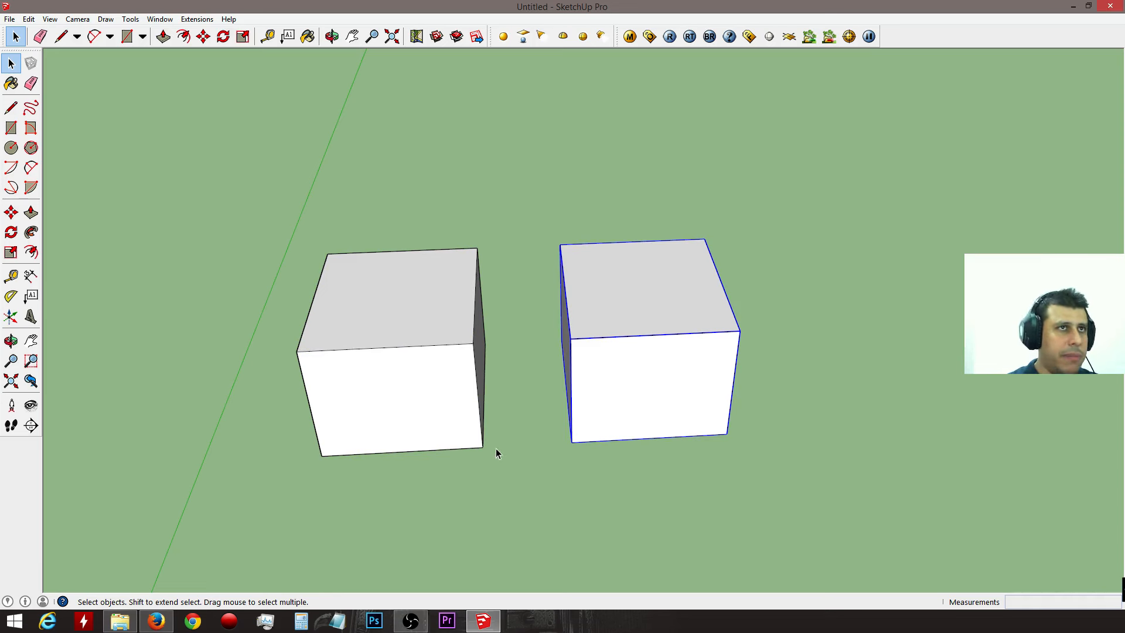
# Step: Copy both boxes together about 2.19 m toward the front, and delete the copies
pyautogui.keyDown('ctrl'); pyautogui.click(464, 420); pyautogui.keyUp('ctrl')
pyautogui.press('m')
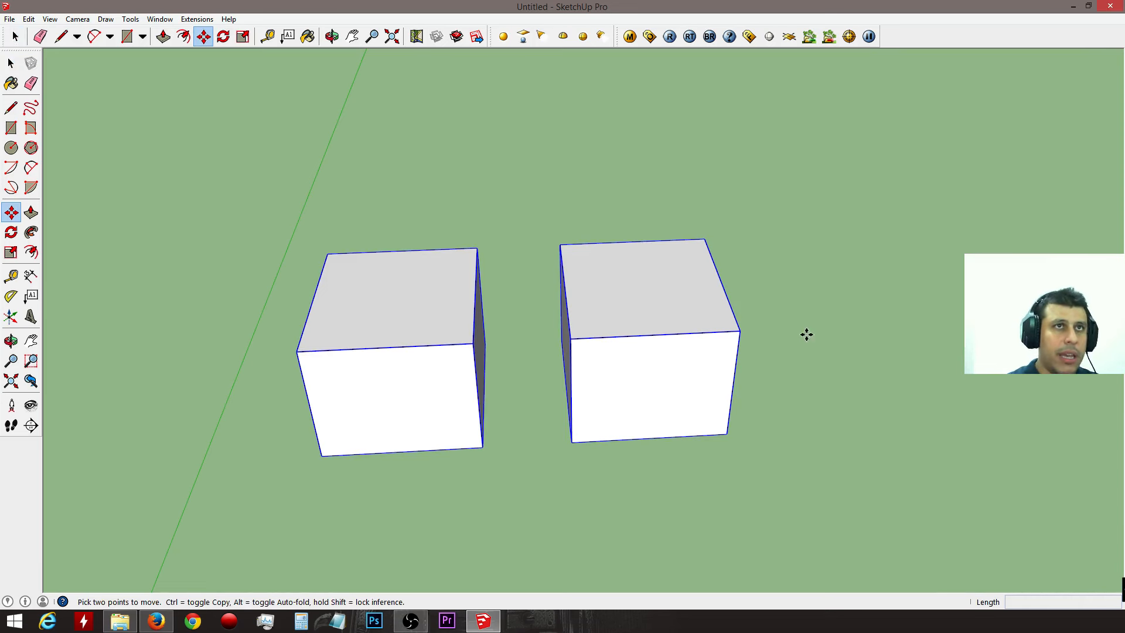
pyautogui.click(807, 337)
pyautogui.press('ctrl')
pyautogui.click(866, 461)
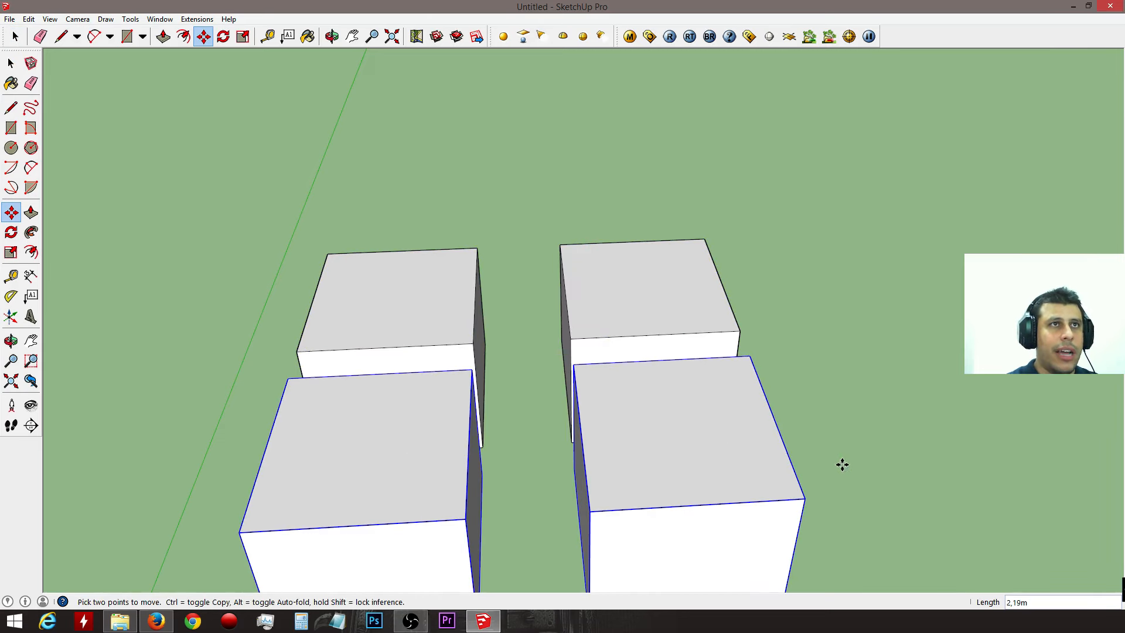
pyautogui.press('space')
pyautogui.press('Delete')
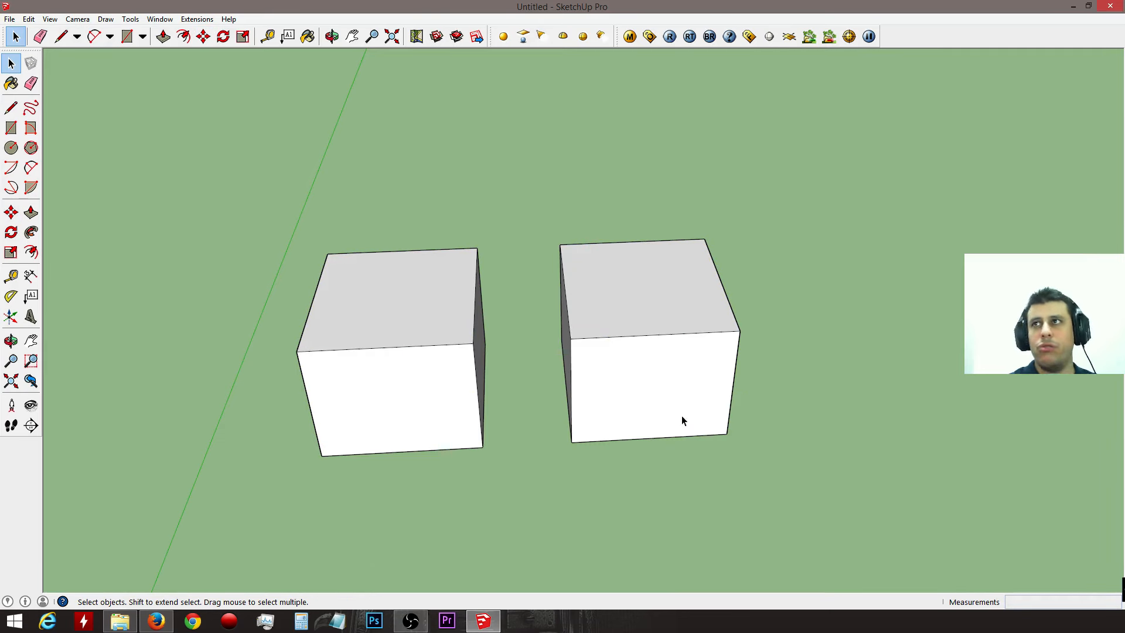
# Step: Show the Entity Info of the group box and of the component box to compare their properties
pyautogui.moveTo(669, 364); pyautogui.dragTo(626, 379, button='middle')
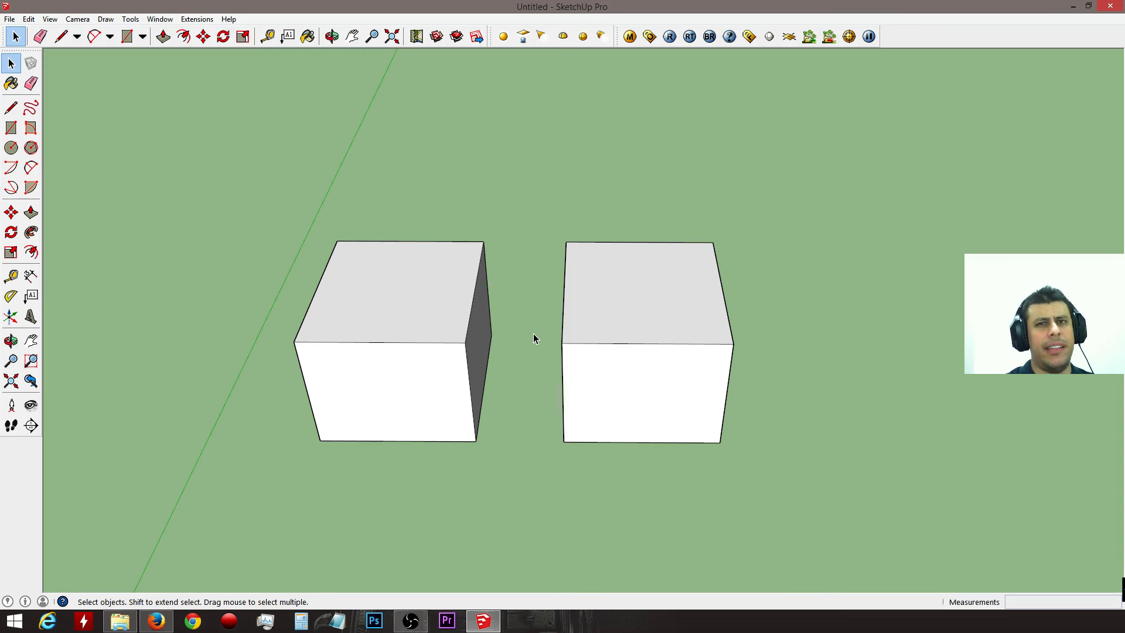
pyautogui.moveTo(533, 335); pyautogui.dragTo(502, 334, button='middle')
pyautogui.click(458, 334)
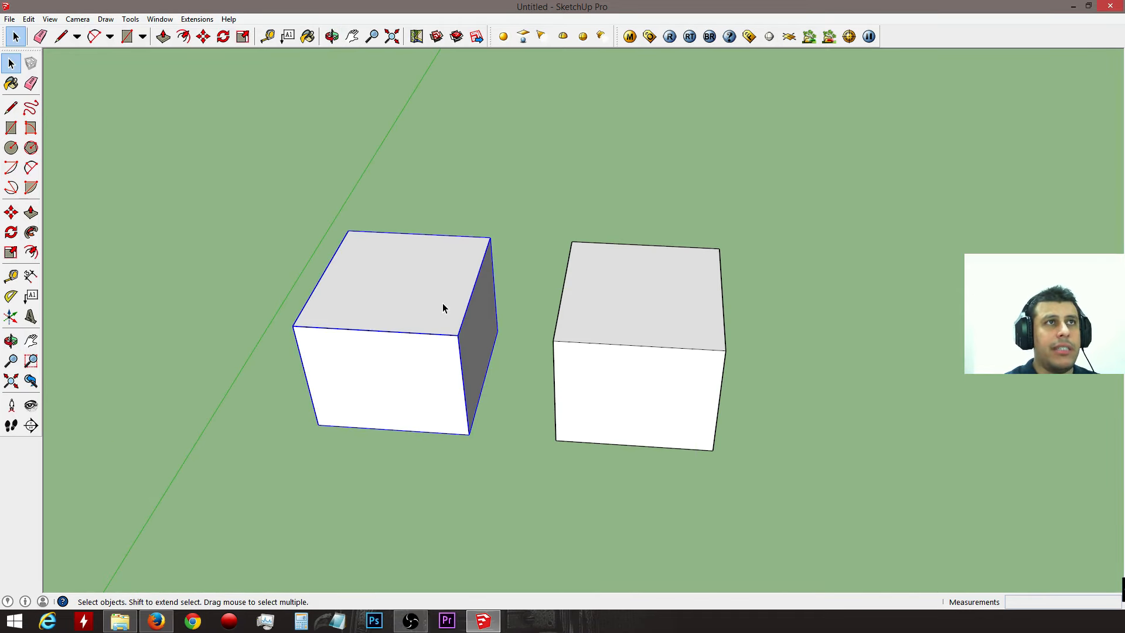
pyautogui.rightClick(428, 275)
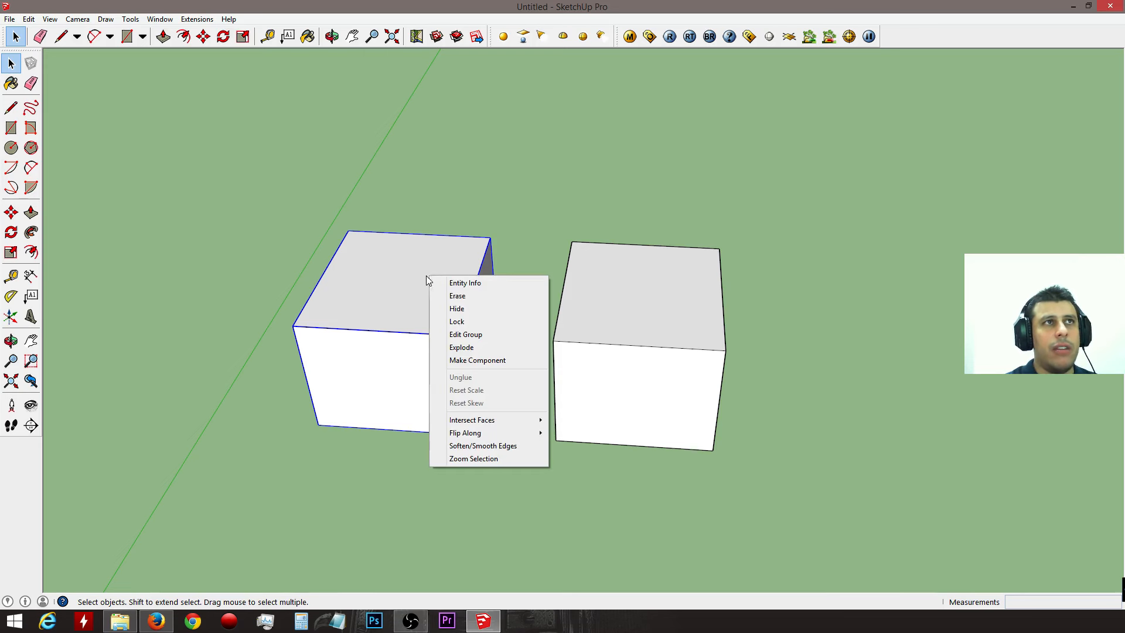
pyautogui.click(467, 284)
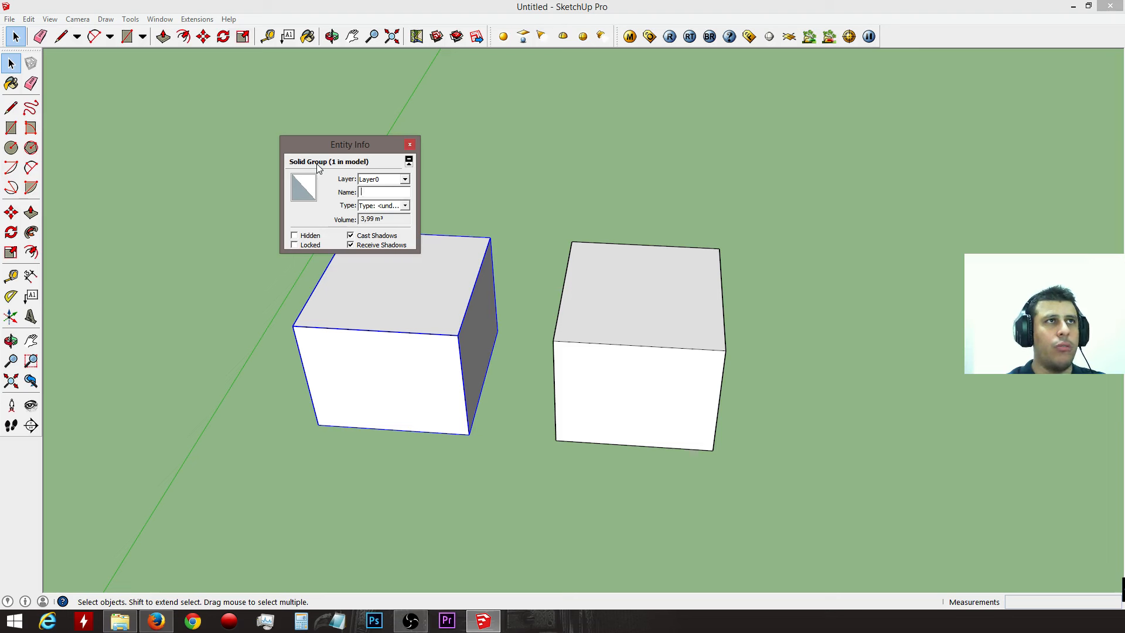
pyautogui.click(590, 254)
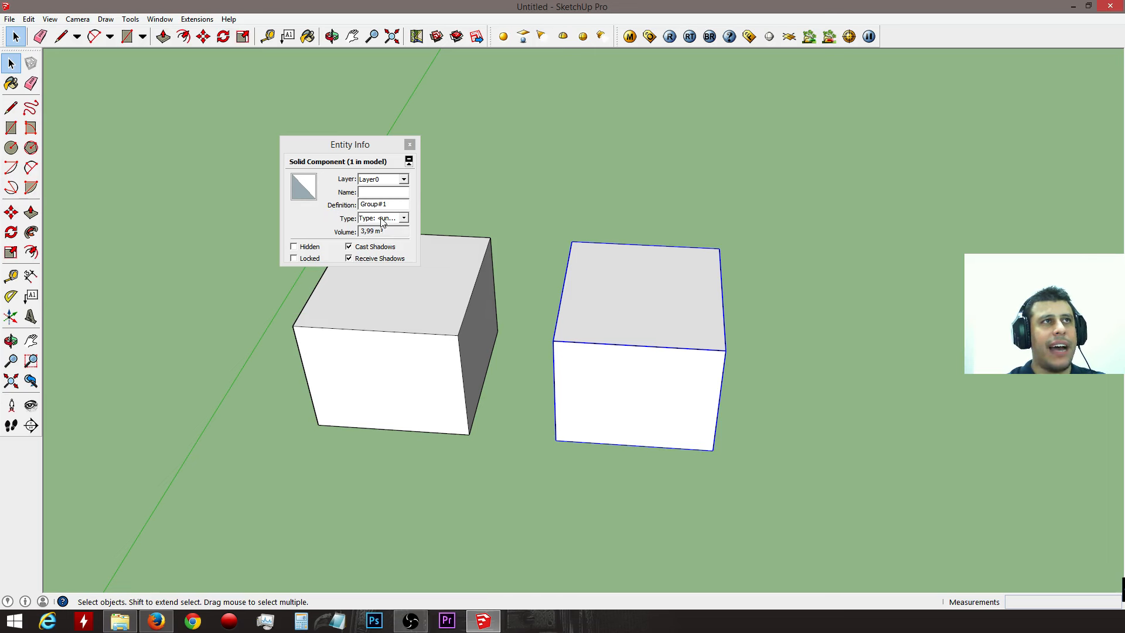
# Step: Inspect the component's Type setting and the Classifications section of Model Info, and close both information windows
pyautogui.moveTo(420, 205); pyautogui.dragTo(494, 204)
pyautogui.click(461, 218)
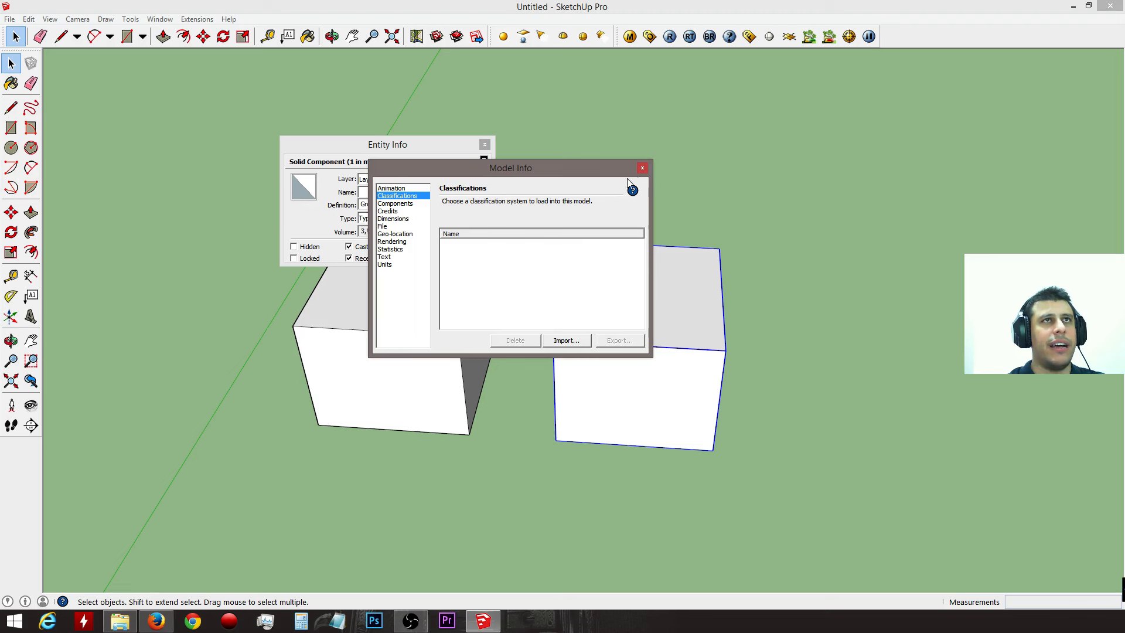
pyautogui.click(642, 168)
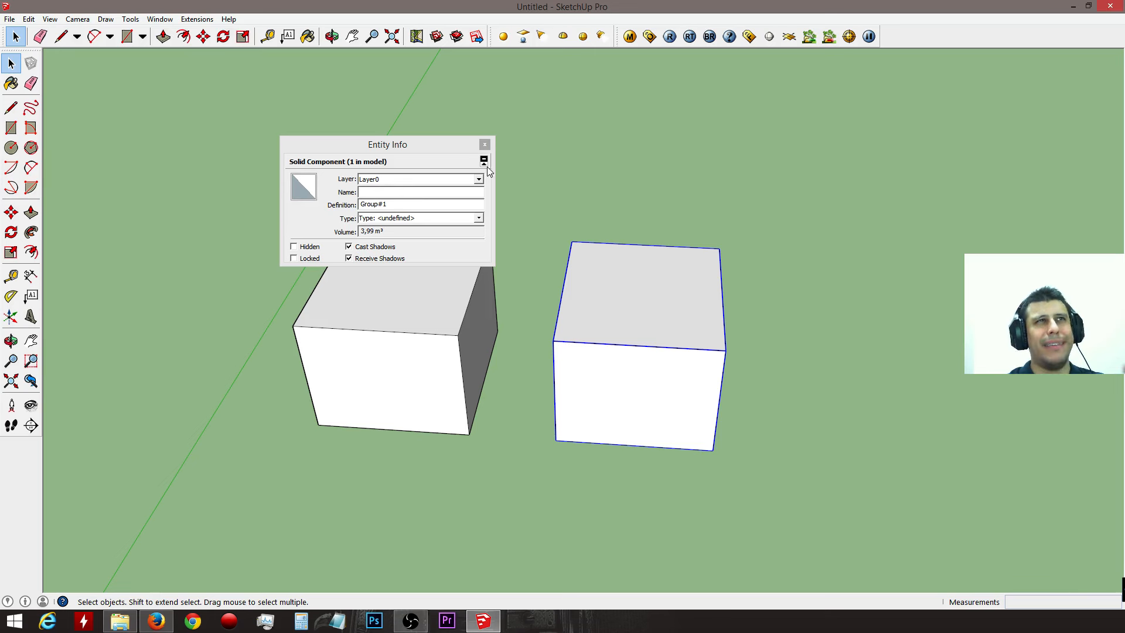
pyautogui.moveTo(495, 176); pyautogui.dragTo(462, 178)
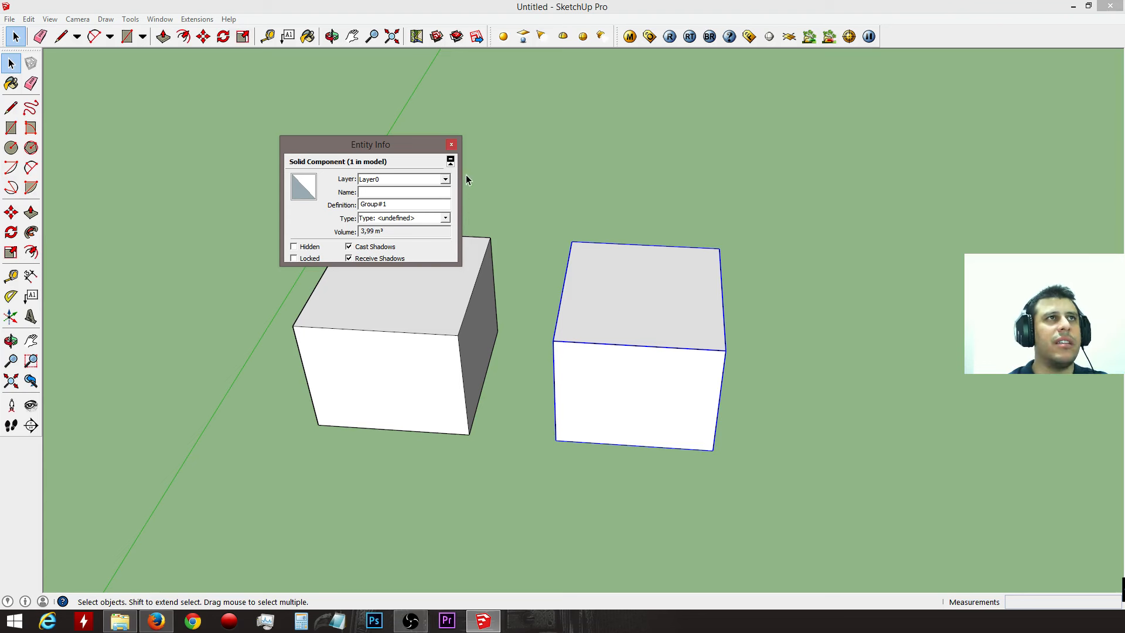
pyautogui.moveTo(461, 175); pyautogui.dragTo(441, 174)
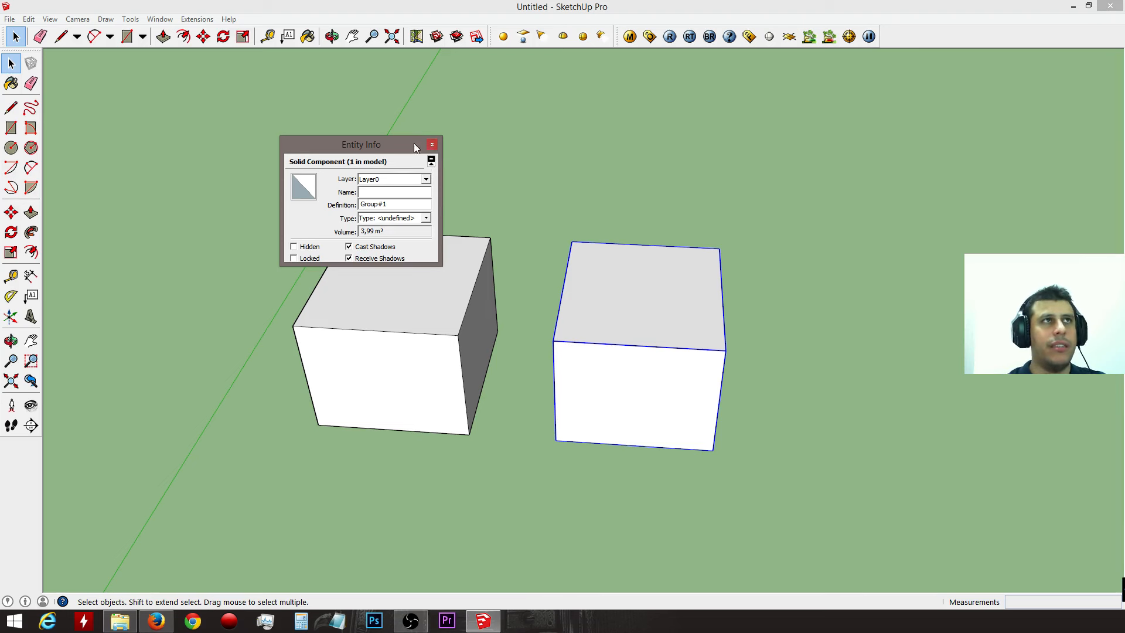
pyautogui.click(432, 145)
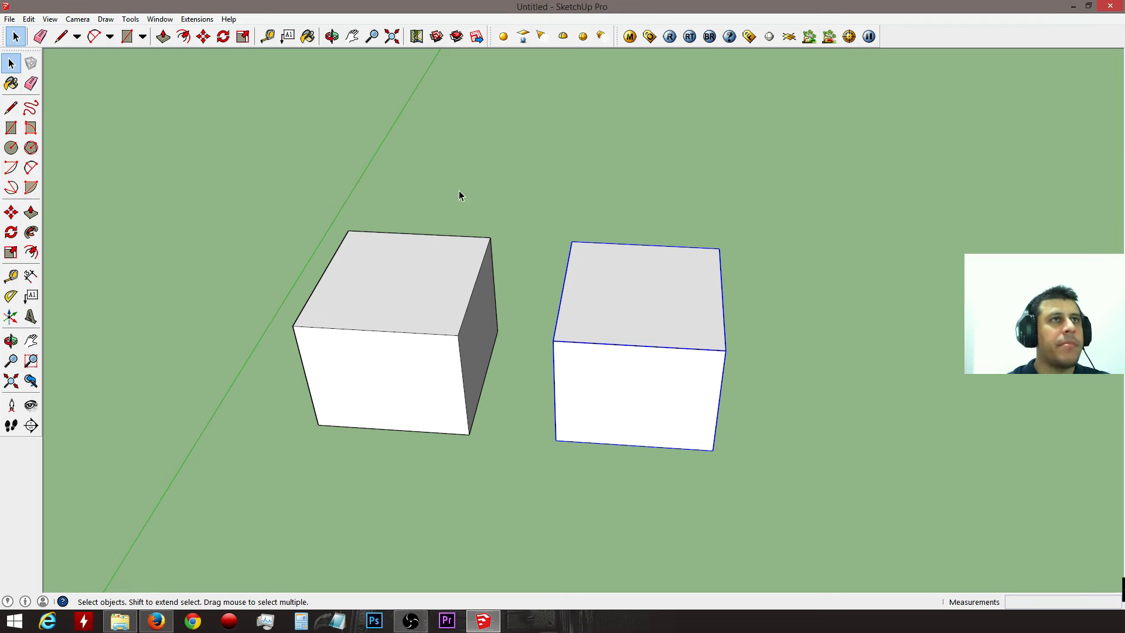
# Step: Compare the selection highlighting of the group box and the component box from several viewing angles
pyautogui.moveTo(628, 311); pyautogui.dragTo(677, 294, button='middle')
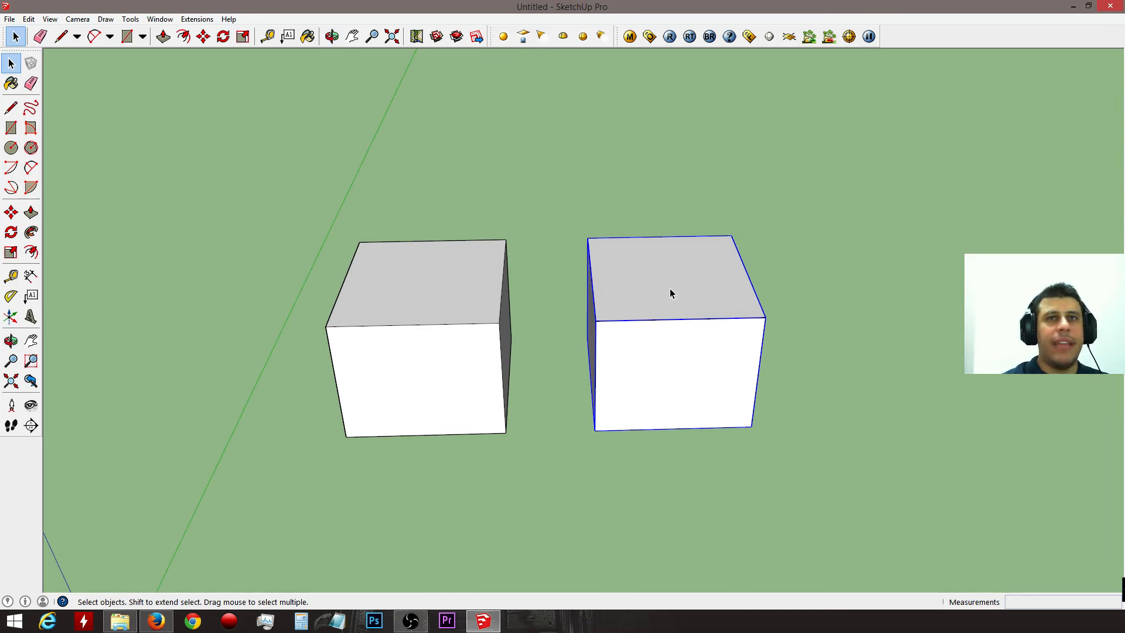
pyautogui.click(396, 273)
pyautogui.click(604, 284)
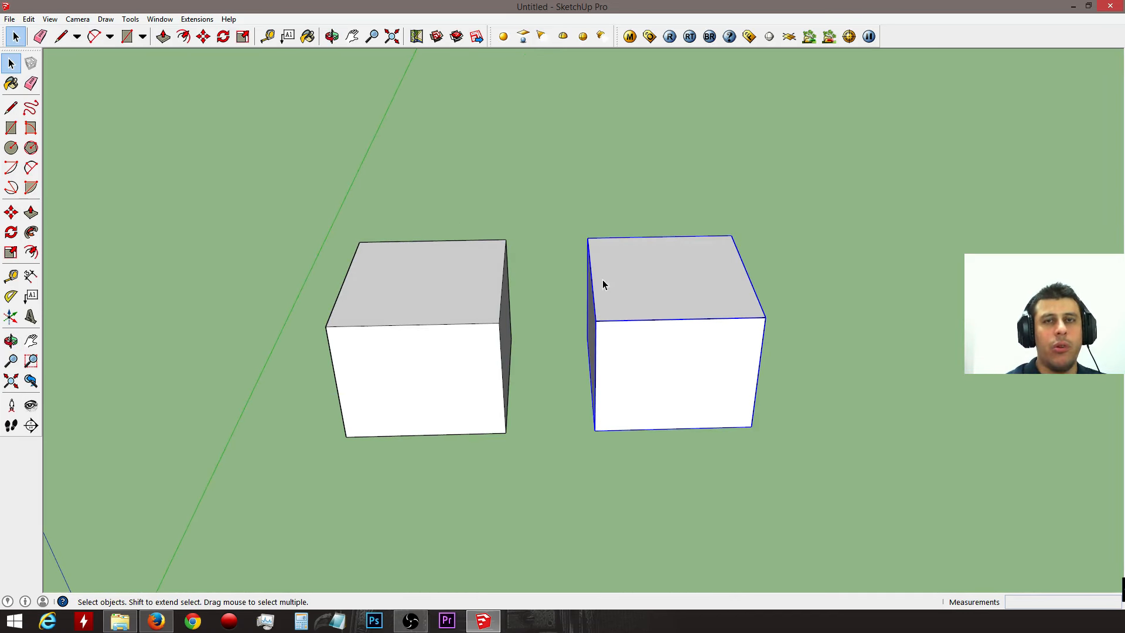
pyautogui.moveTo(550, 301); pyautogui.dragTo(473, 385, button='middle')
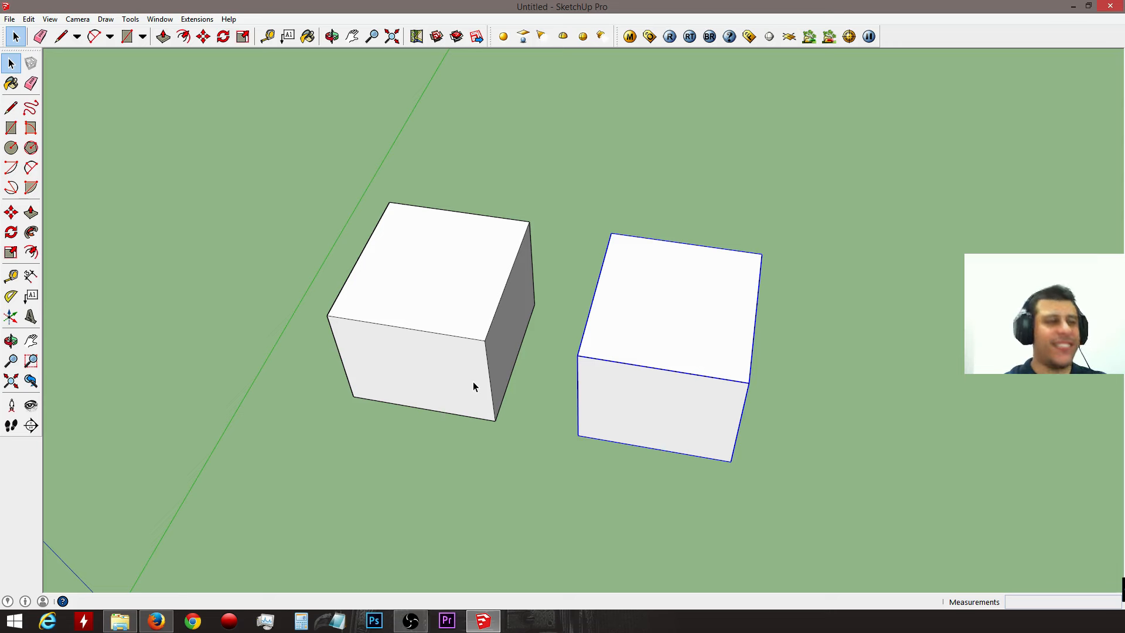
pyautogui.moveTo(633, 384); pyautogui.dragTo(429, 348, button='middle')
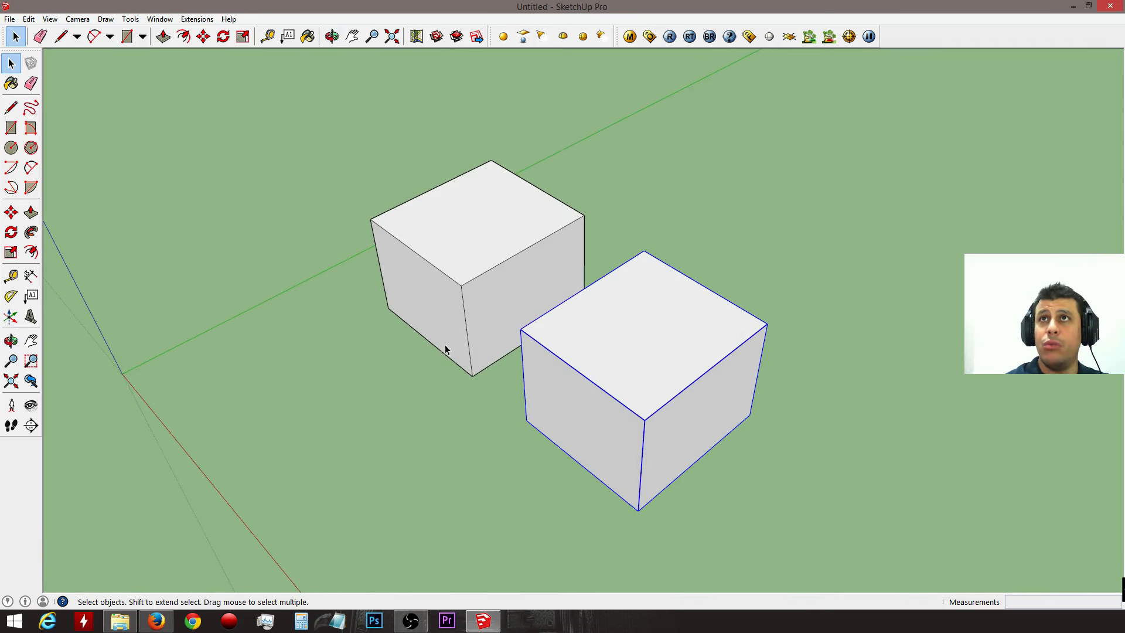
pyautogui.click(529, 281)
pyautogui.click(609, 337)
pyautogui.click(534, 267)
pyautogui.click(608, 335)
pyautogui.click(516, 288)
pyautogui.click(626, 360)
pyautogui.click(519, 291)
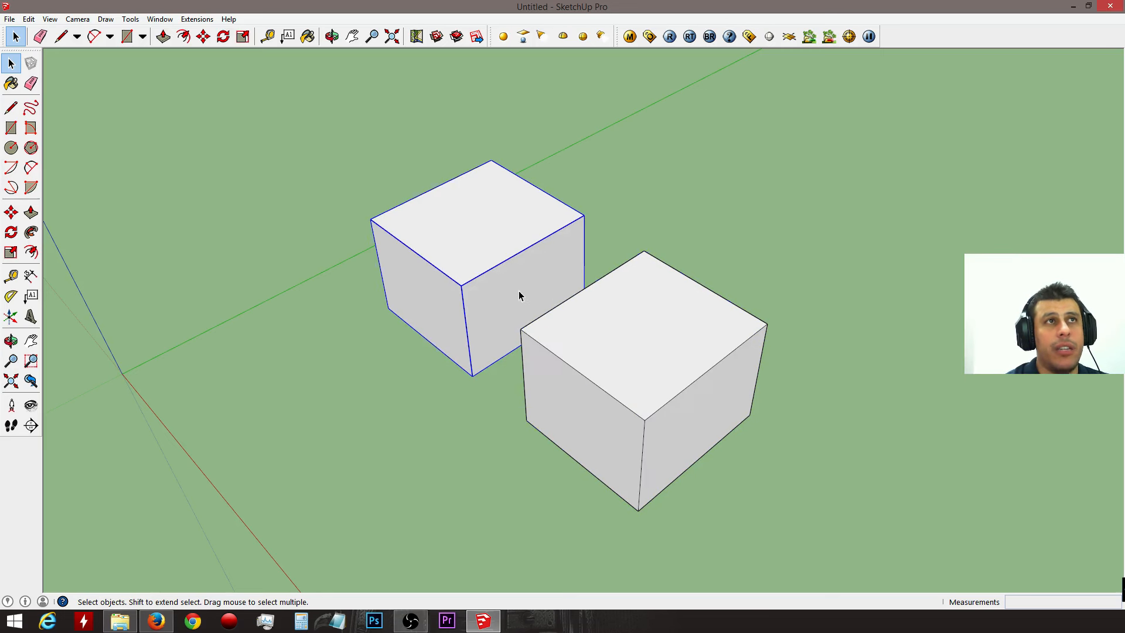
# Step: Draw a large rectangle on the ground along the red axis in front of the boxes, with a smaller rectangle inside it
pyautogui.moveTo(486, 417); pyautogui.dragTo(375, 391, button='middle')
pyautogui.moveTo(356, 439); pyautogui.dragTo(454, 414, button='middle')
pyautogui.press('r')
pyautogui.click(400, 469)
pyautogui.click(632, 373)
pyautogui.click(481, 406)
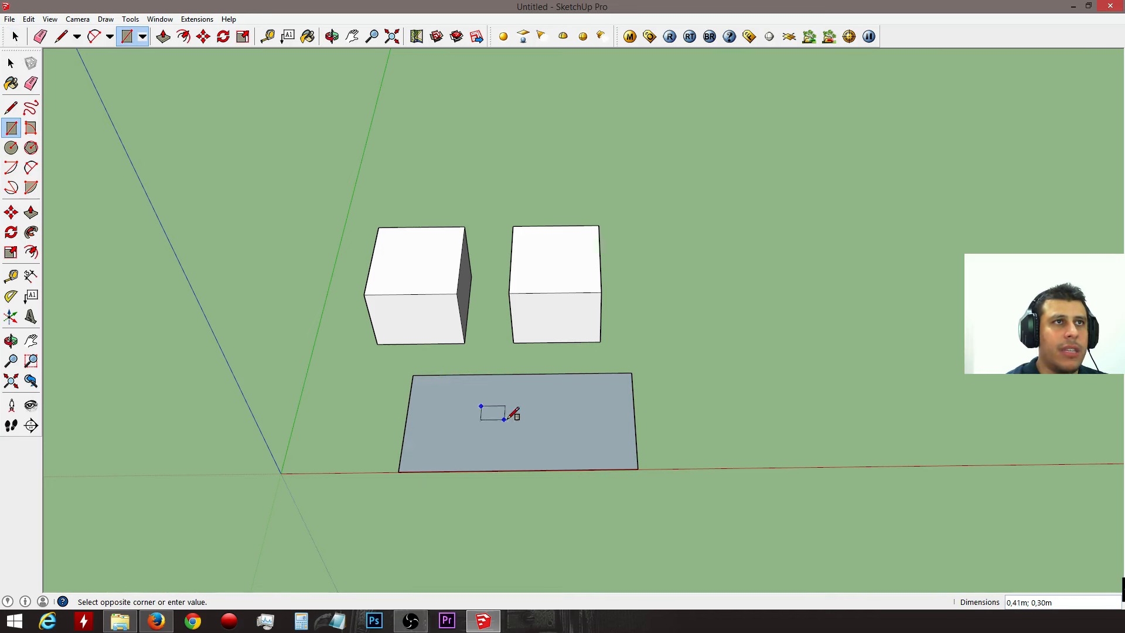
pyautogui.click(547, 436)
pyautogui.press('space')
# Step: Select the small inner rectangle with its edges and make it a group
pyautogui.scroll(5, 515, 436)
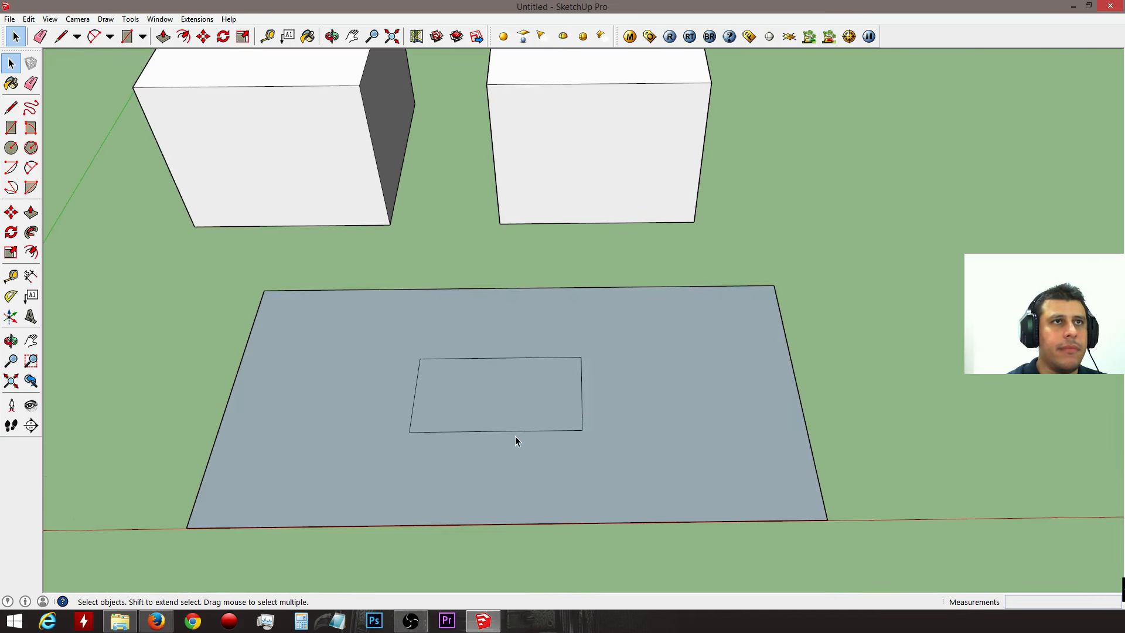
pyautogui.moveTo(751, 461); pyautogui.dragTo(726, 478, button='middle')
pyautogui.moveTo(364, 330); pyautogui.dragTo(705, 482)
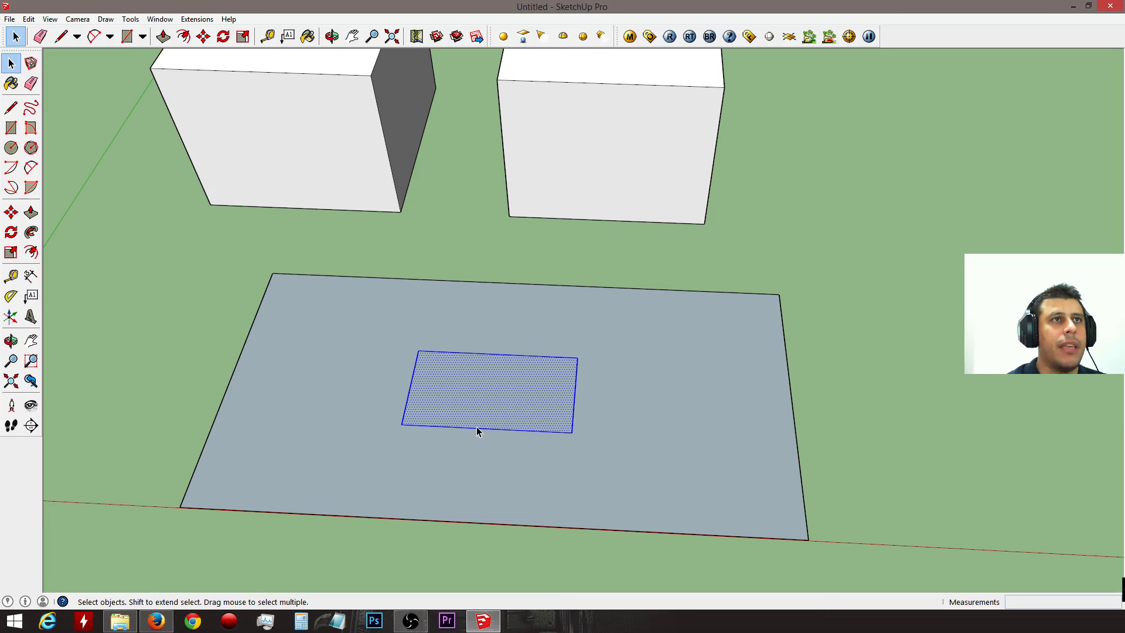
pyautogui.rightClick(499, 403)
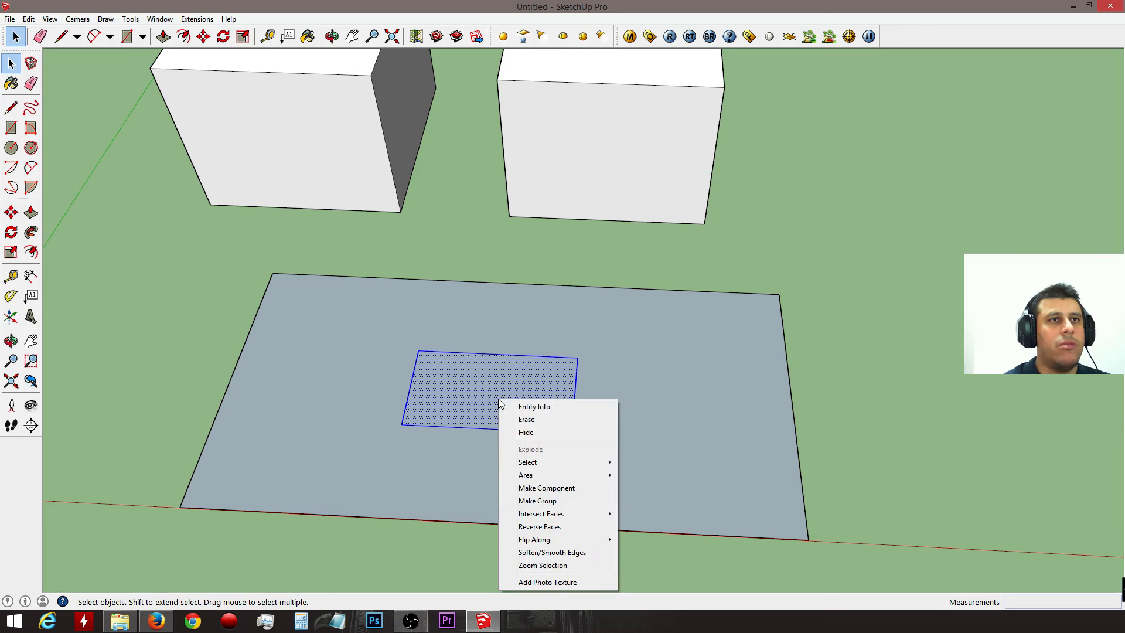
pyautogui.click(538, 502)
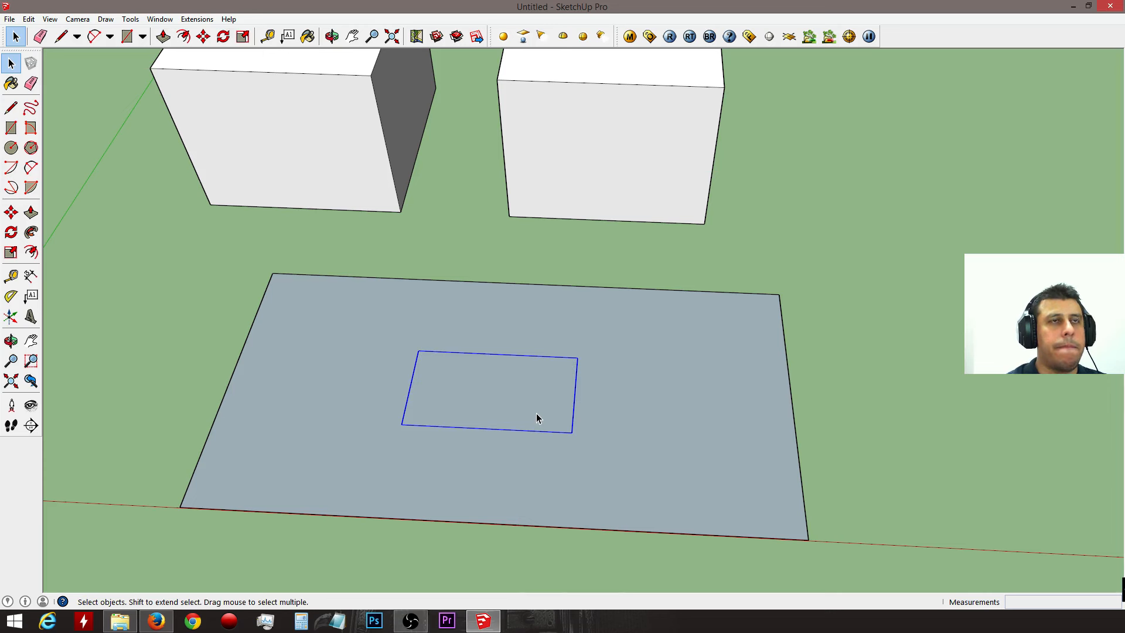
# Step: Move the grouped small rectangle about 3.44 m off the large face onto the empty ground beside it
pyautogui.press('m')
pyautogui.click(588, 450)
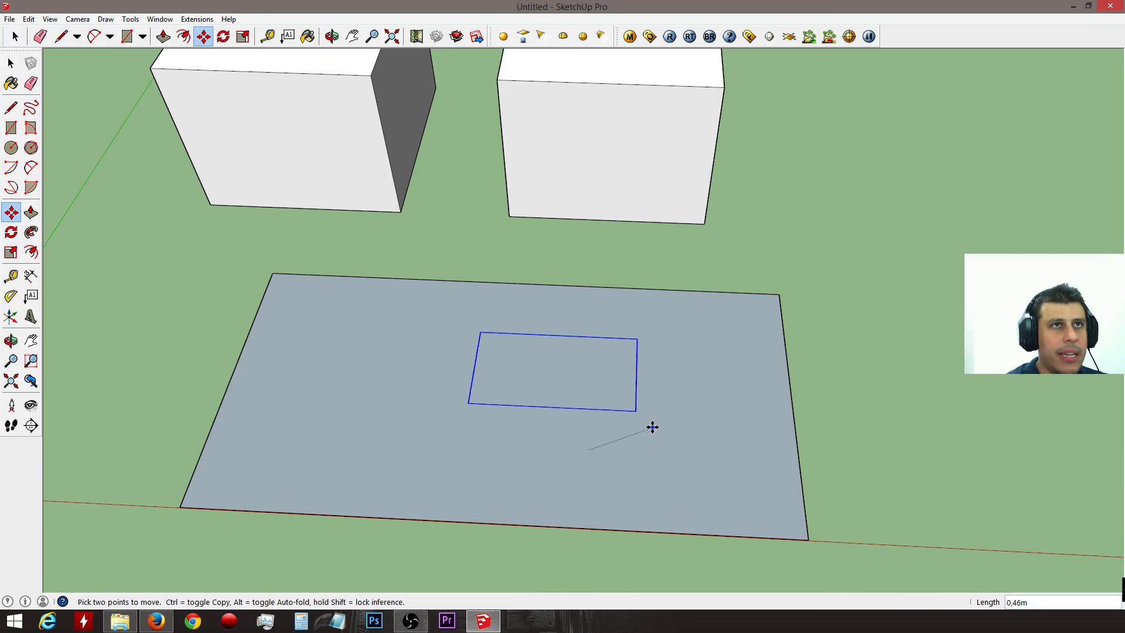
pyautogui.click(934, 324)
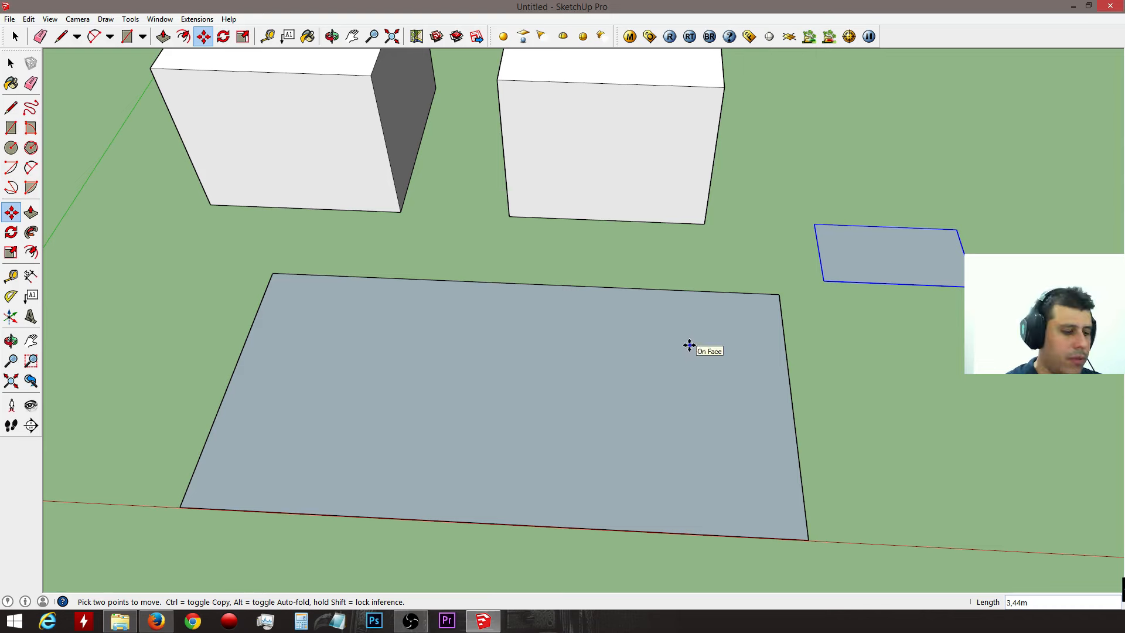
# Step: Slide the grouped rectangle around in the large face's plane and place it back inside the large face
pyautogui.moveTo(676, 346); pyautogui.dragTo(754, 314, button='middle')
pyautogui.click(742, 328)
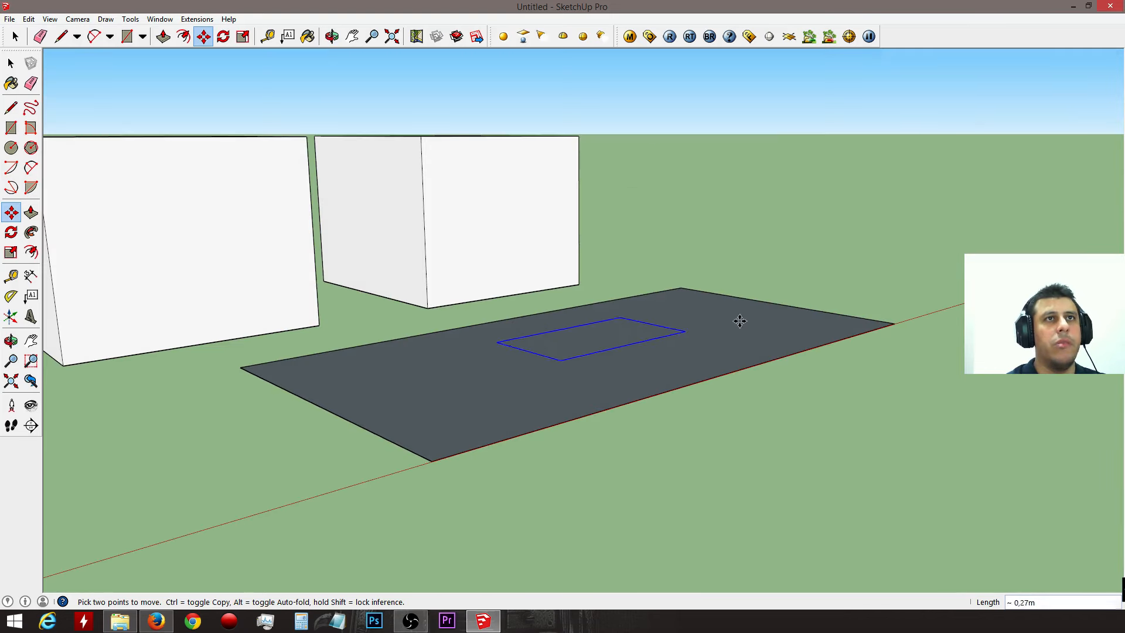
pyautogui.moveTo(800, 211); pyautogui.dragTo(769, 138, button='middle')
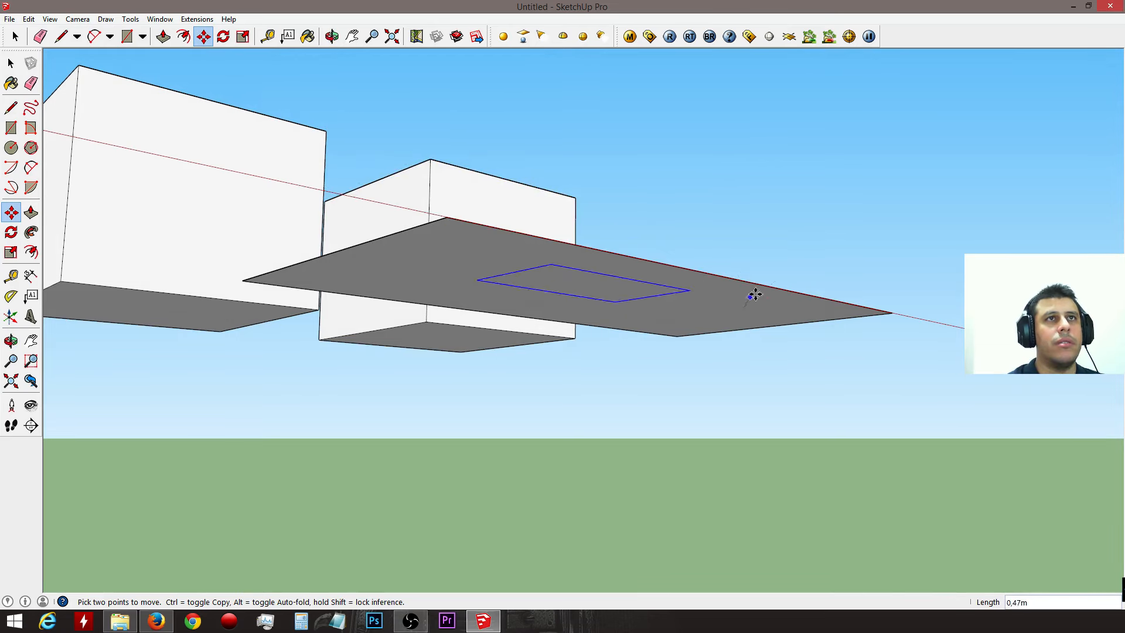
pyautogui.moveTo(759, 219); pyautogui.dragTo(731, 342, button='middle')
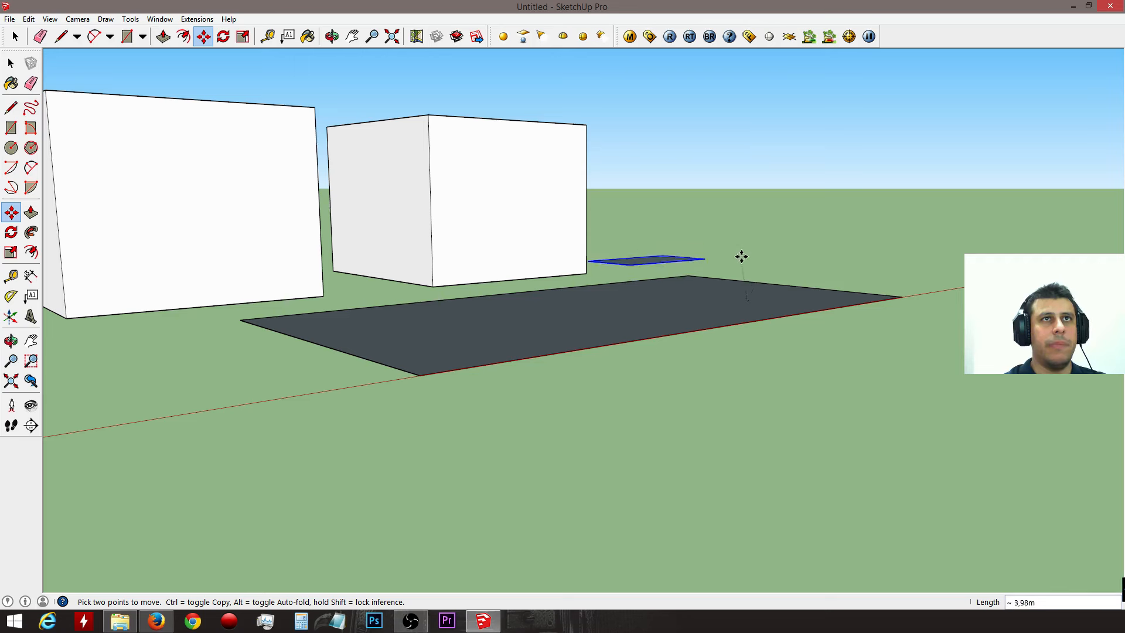
pyautogui.moveTo(774, 269); pyautogui.dragTo(738, 311, button='middle')
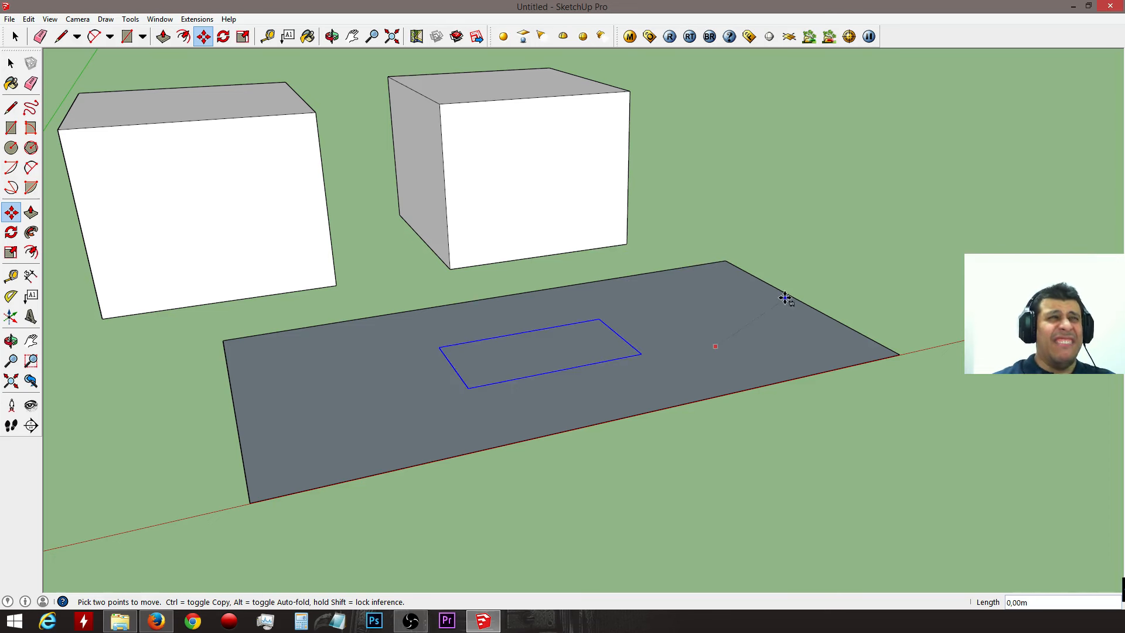
pyautogui.click(726, 337)
pyautogui.press('space')
# Step: Draw a rectangle on the empty ground beside the boxes and split it with a line about 1.79 m long
pyautogui.moveTo(801, 271); pyautogui.dragTo(684, 460, button='middle')
pyautogui.press('r')
pyautogui.click(684, 460)
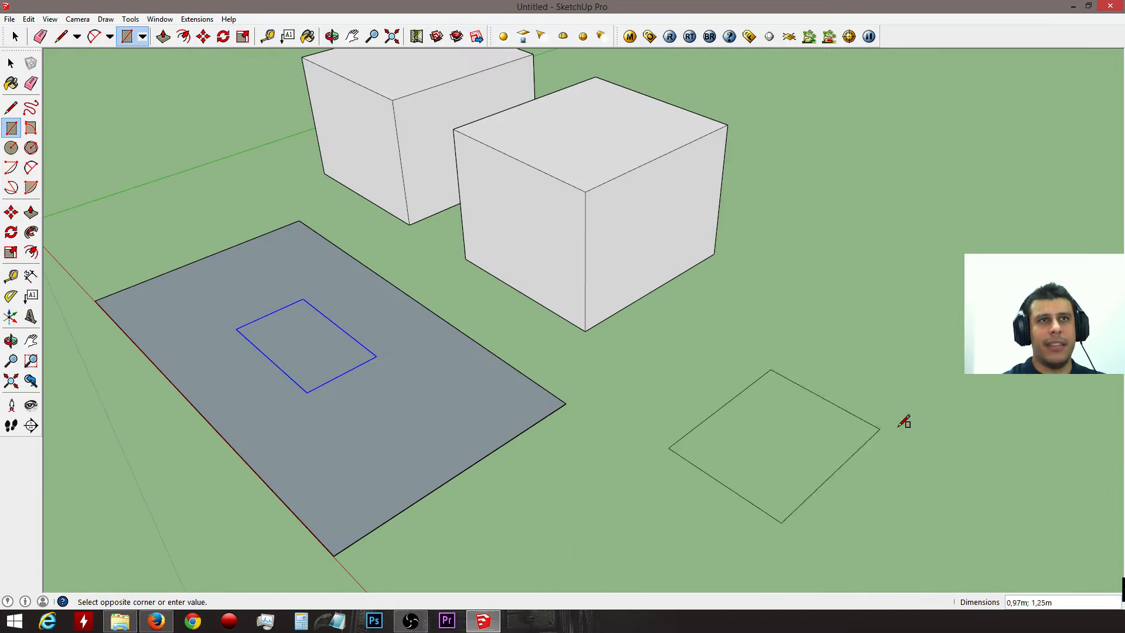
pyautogui.click(1037, 415)
pyautogui.moveTo(879, 472); pyautogui.dragTo(774, 395, button='middle')
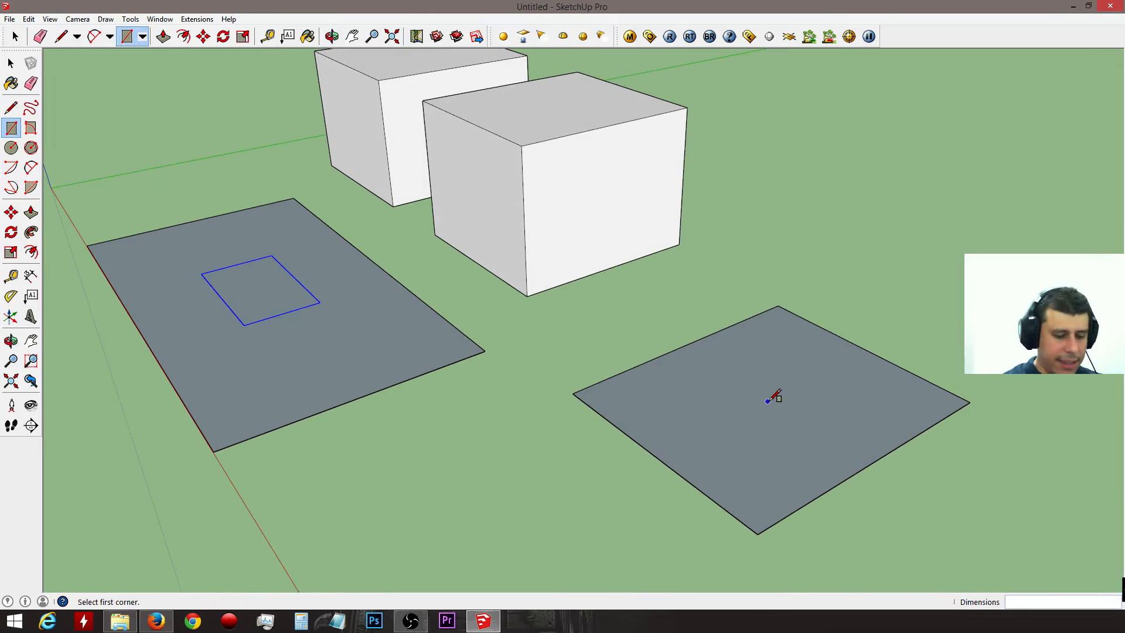
pyautogui.press('l')
pyautogui.click(853, 475)
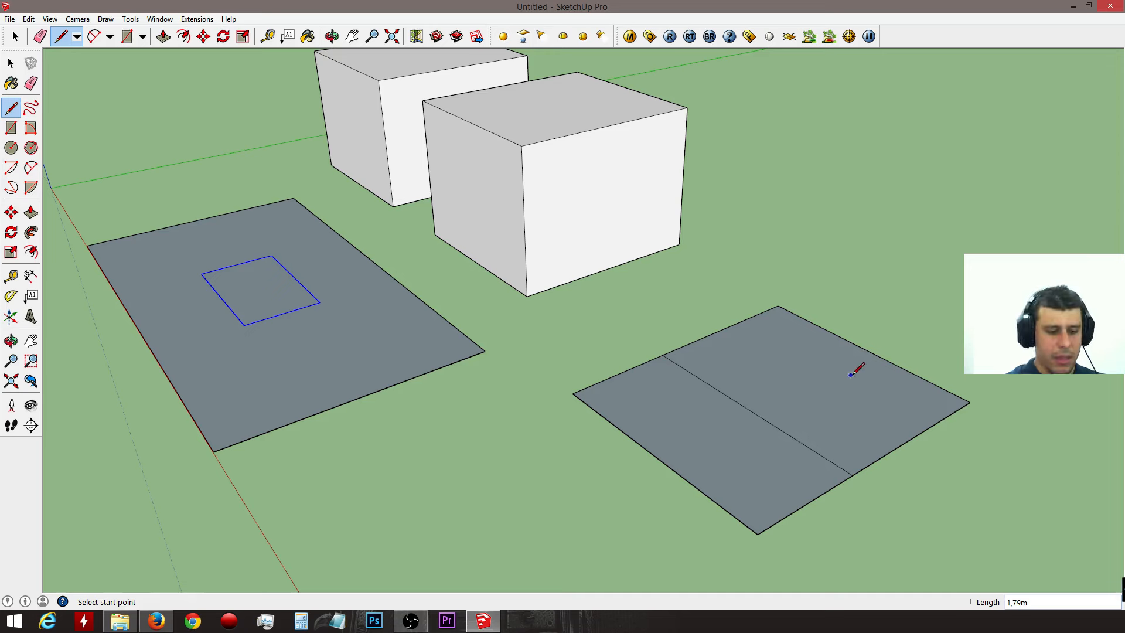
# Step: Push/Pull the larger part of the split rectangle upward into a raised block
pyautogui.press('p')
pyautogui.click(861, 391)
pyautogui.click(880, 327)
pyautogui.moveTo(879, 326)
pyautogui.mouseDown(button='middle')
pyautogui.moveTo(984, 422)
pyautogui.moveTo(526, 385)
pyautogui.mouseUp(button='middle')
pyautogui.moveTo(480, 326); pyautogui.dragTo(572, 450, button='middle')
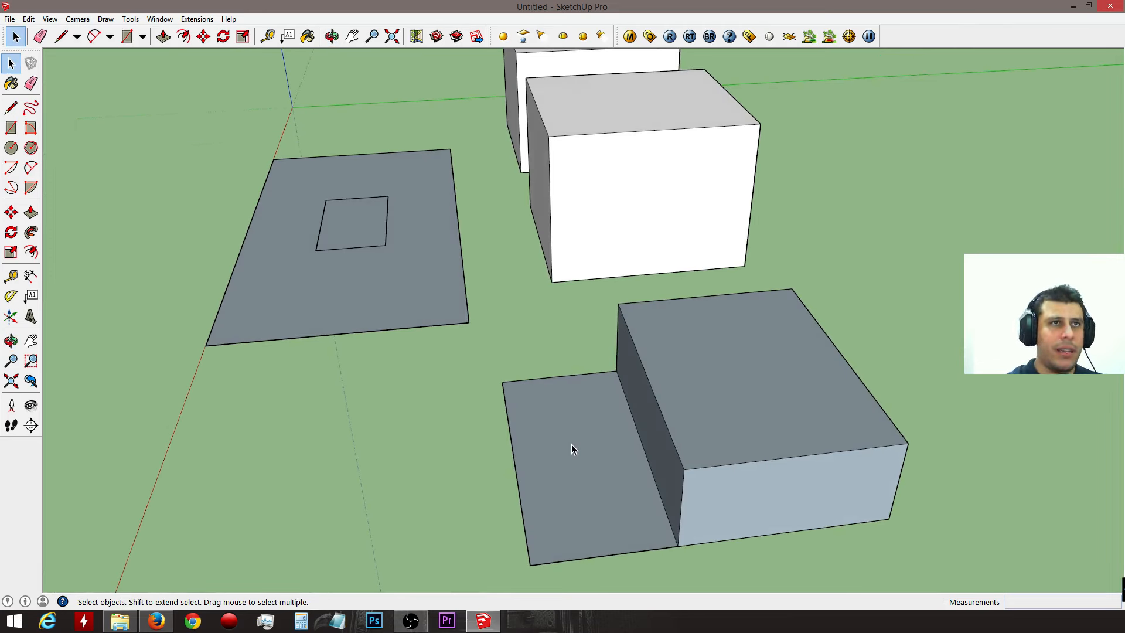
# Step: Draw a small square of about 0.06 by 0.06 m on the low face beside the raised block
pyautogui.press('r')
pyautogui.scroll(3, 568, 448)
pyautogui.click(536, 436)
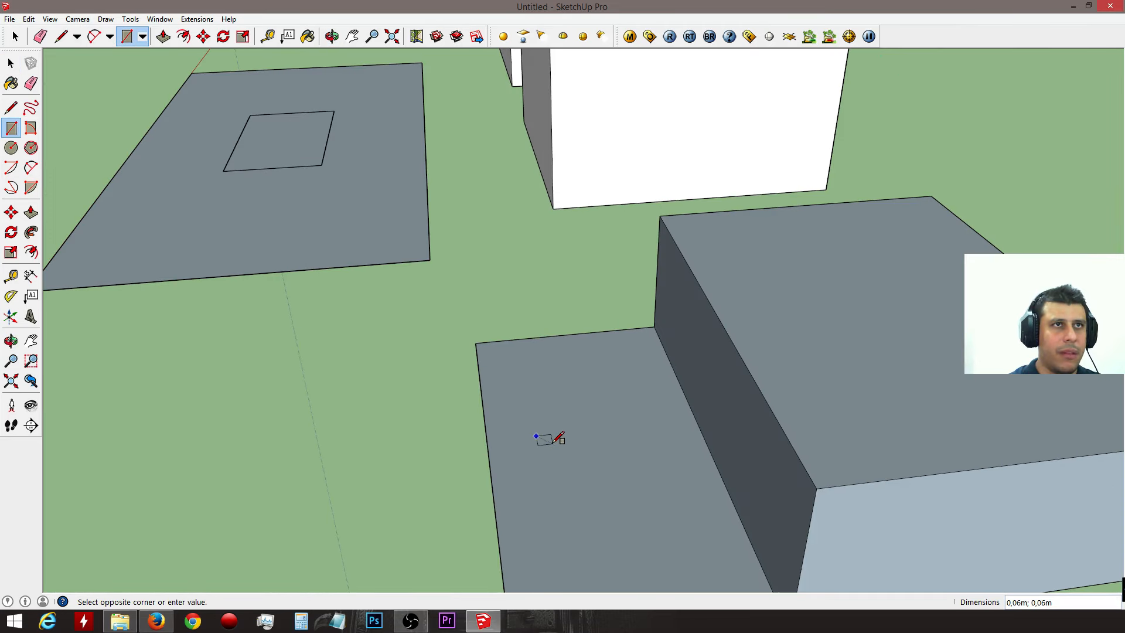
pyautogui.press('p')
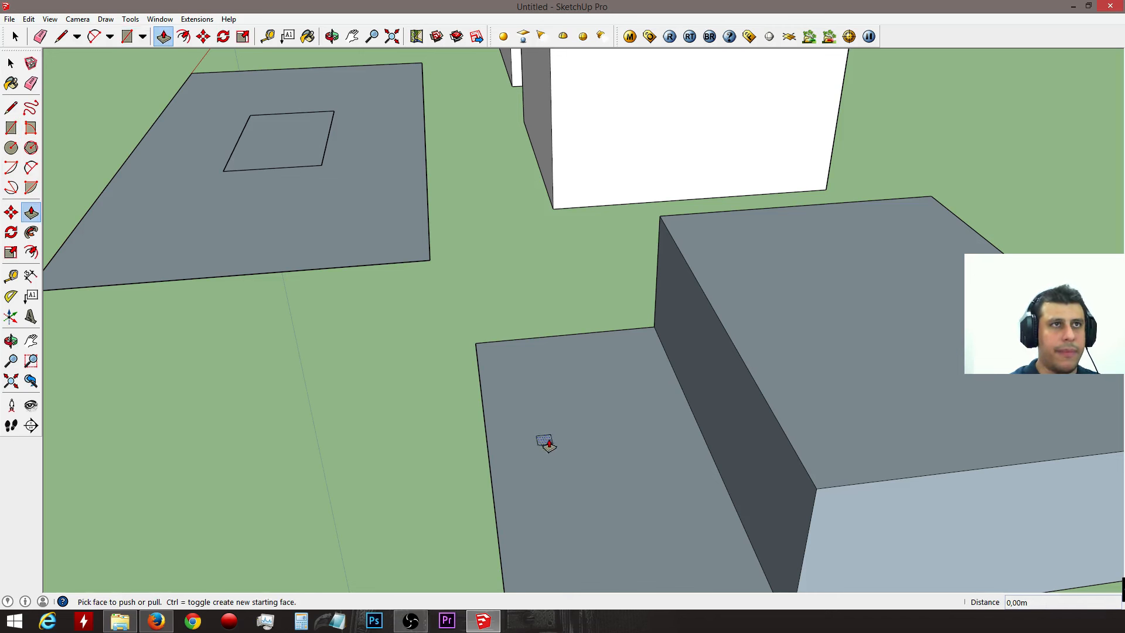
pyautogui.press('space')
# Step: Copy the small square once, and copy the pair sideways to lay out four table-leg footprints
pyautogui.click(540, 437)
pyautogui.press('m')
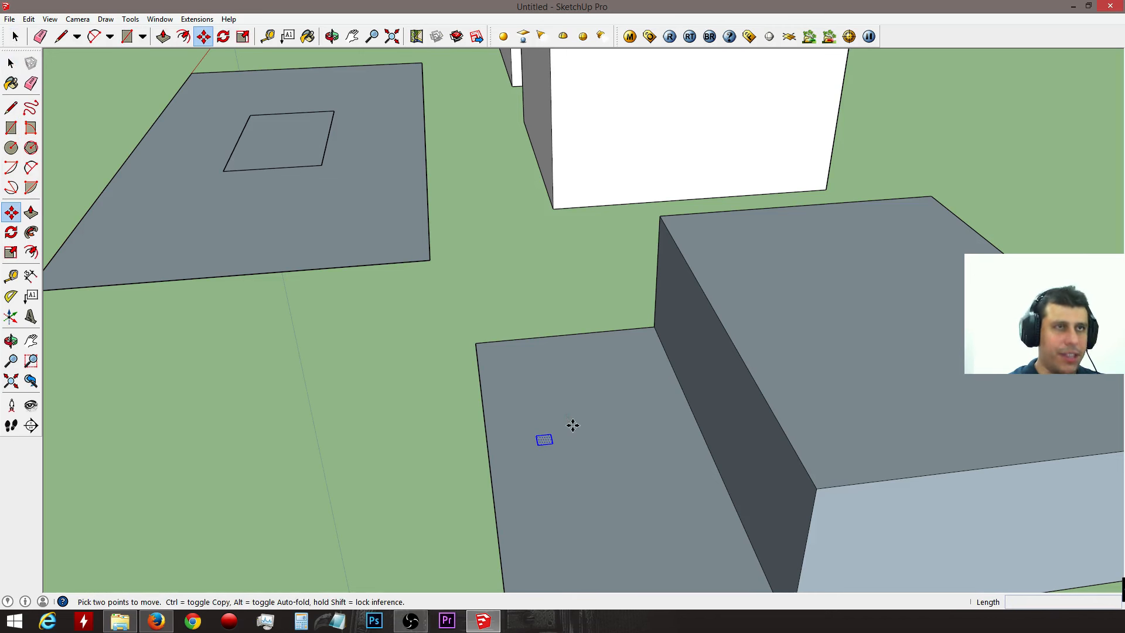
pyautogui.click(573, 424)
pyautogui.press('ctrl')
pyautogui.click(583, 449)
pyautogui.press('space')
pyautogui.moveTo(511, 425); pyautogui.dragTo(556, 483)
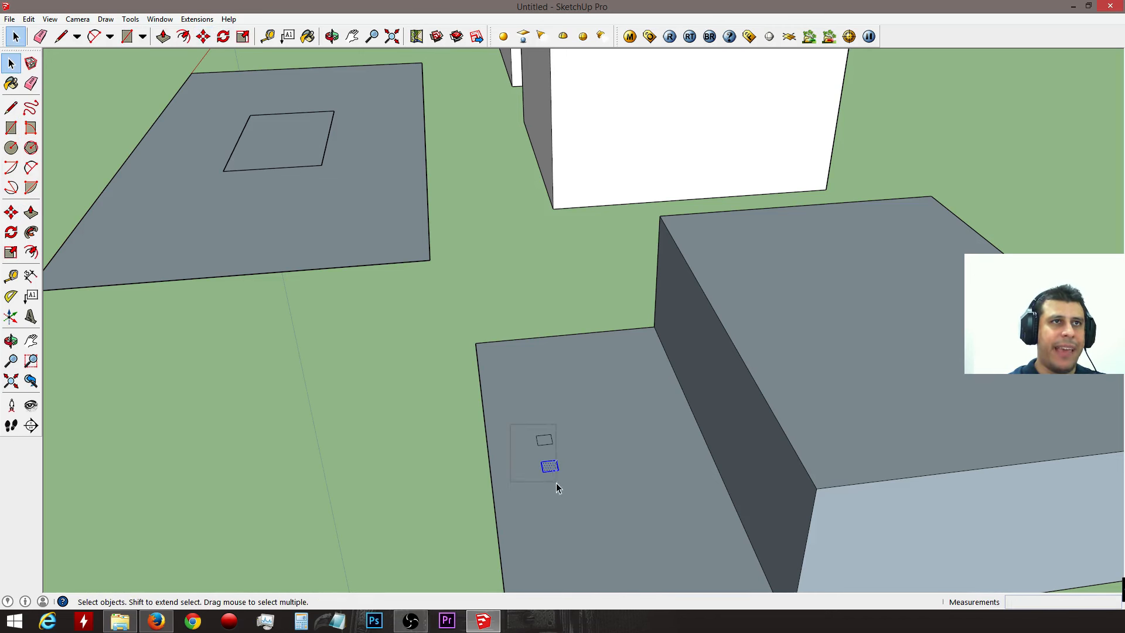
pyautogui.press('m')
pyautogui.click(545, 488)
pyautogui.press('ctrl')
pyautogui.click(589, 483)
# Step: Push/Pull all four small squares up to the same height to form the table legs
pyautogui.press('p')
pyautogui.moveTo(545, 442); pyautogui.dragTo(563, 404)
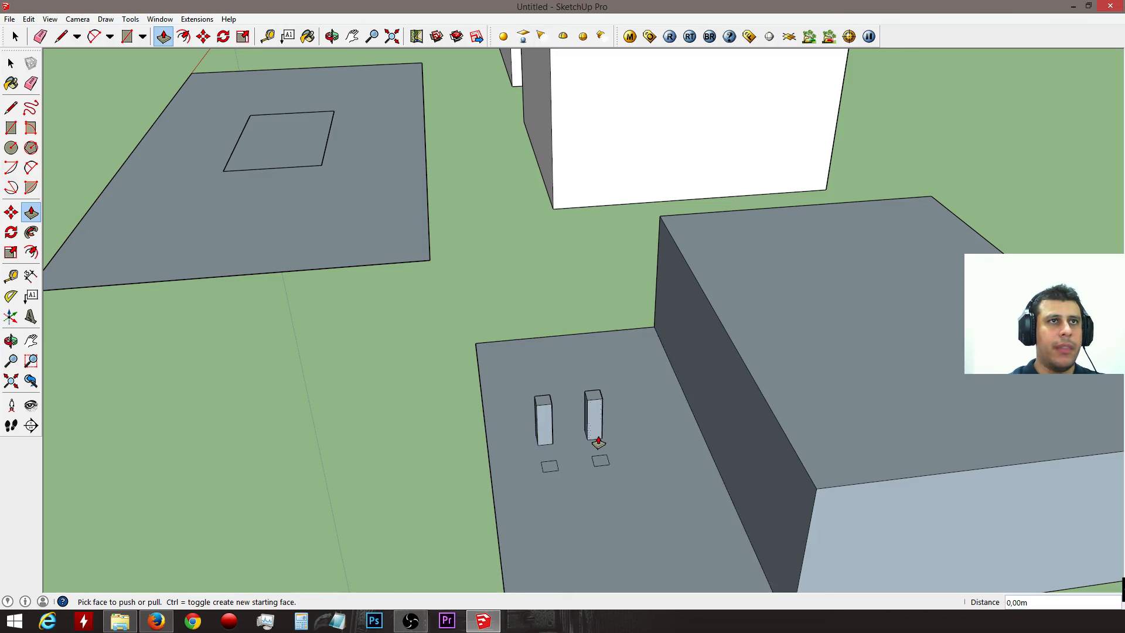
pyautogui.doubleClick(550, 467)
pyautogui.doubleClick(600, 461)
# Step: Draw a rectangle of about 0.26 by 0.22 m across the leg tops and Push/Pull its central face up into a tabletop
pyautogui.press('r')
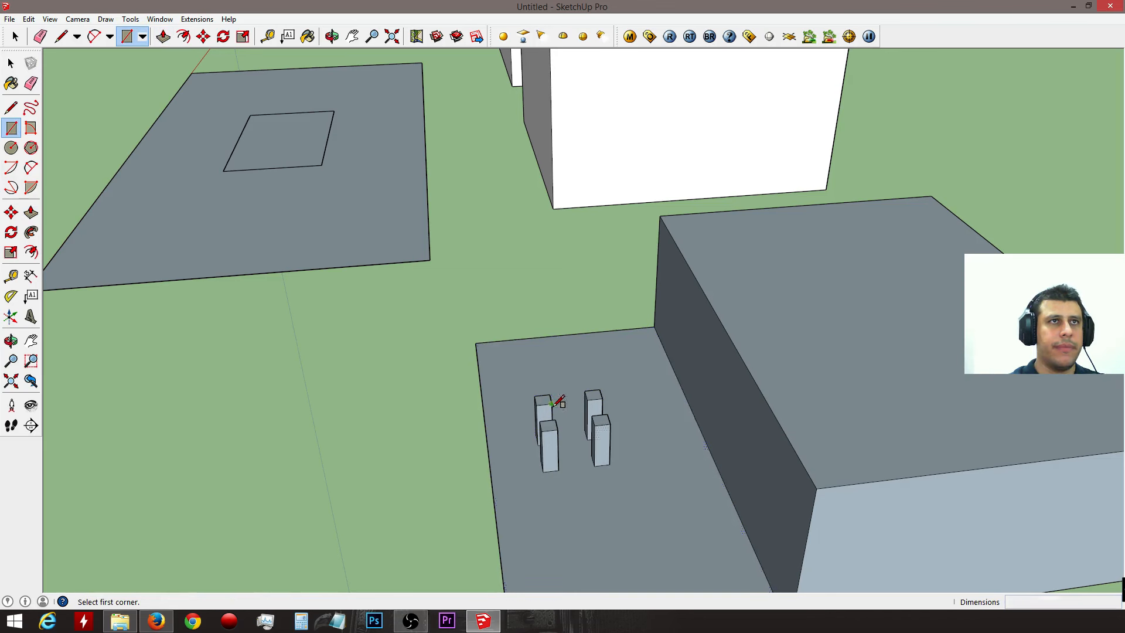
pyautogui.click(534, 396)
pyautogui.click(611, 423)
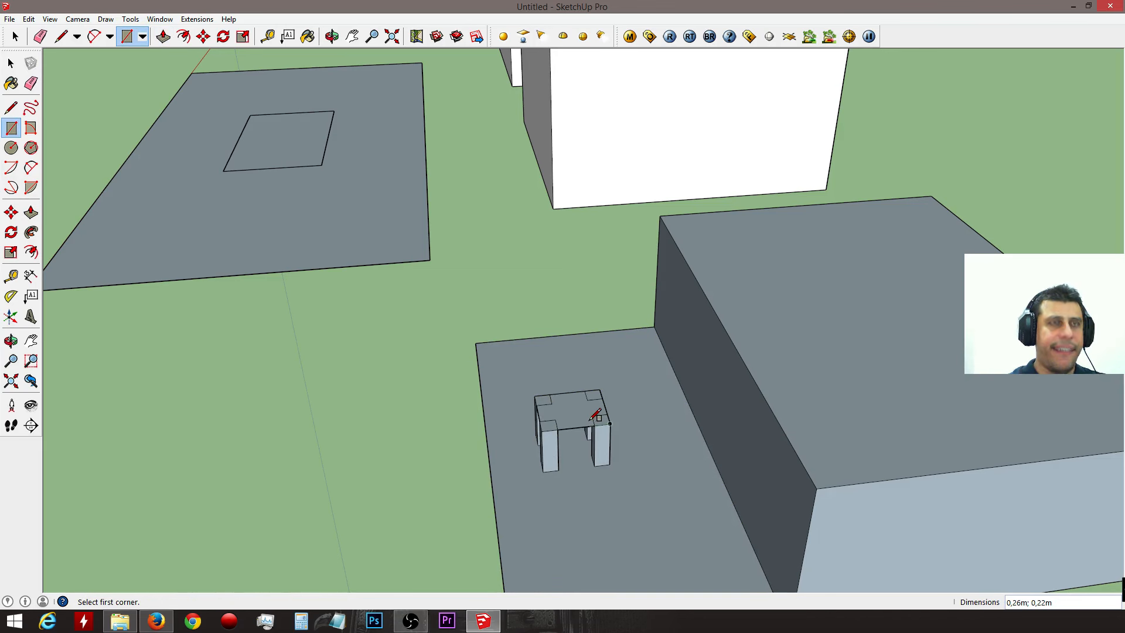
pyautogui.press('p')
pyautogui.click(575, 419)
pyautogui.click(574, 414)
pyautogui.scroll(3, 546, 421)
pyautogui.scroll(2, 547, 421)
# Step: Fill the notched corners of the tabletop by extending their side faces out to the legs' outer faces
pyautogui.click(546, 424)
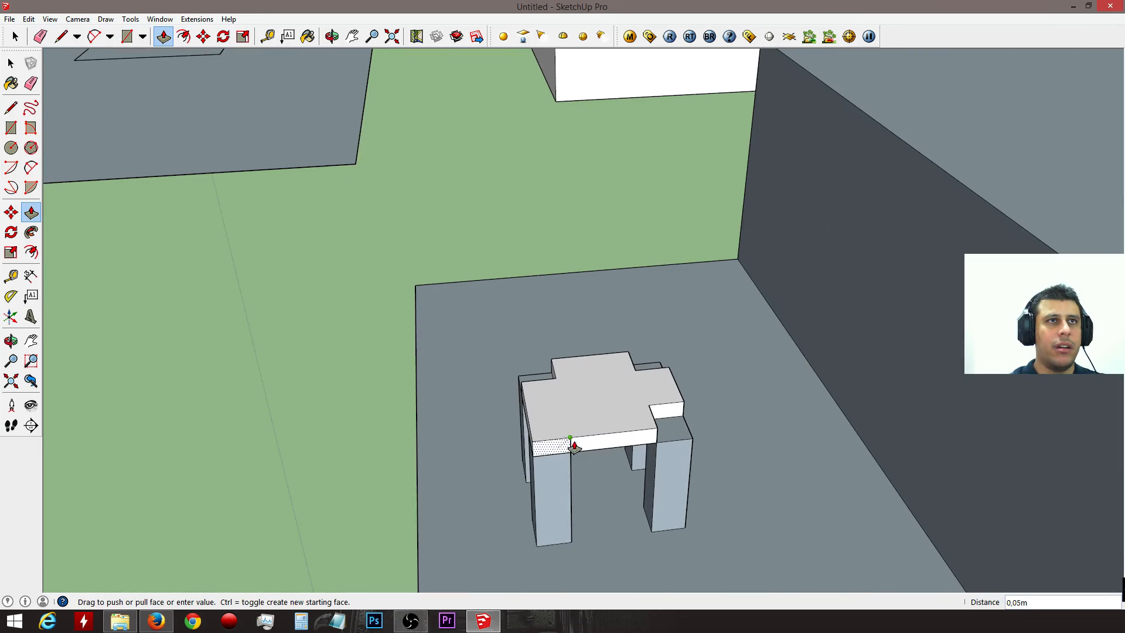
pyautogui.click(648, 436)
pyautogui.moveTo(665, 419); pyautogui.dragTo(628, 418, button='middle')
pyautogui.click(650, 417)
pyautogui.click(626, 445)
pyautogui.moveTo(535, 417); pyautogui.dragTo(724, 370, button='middle')
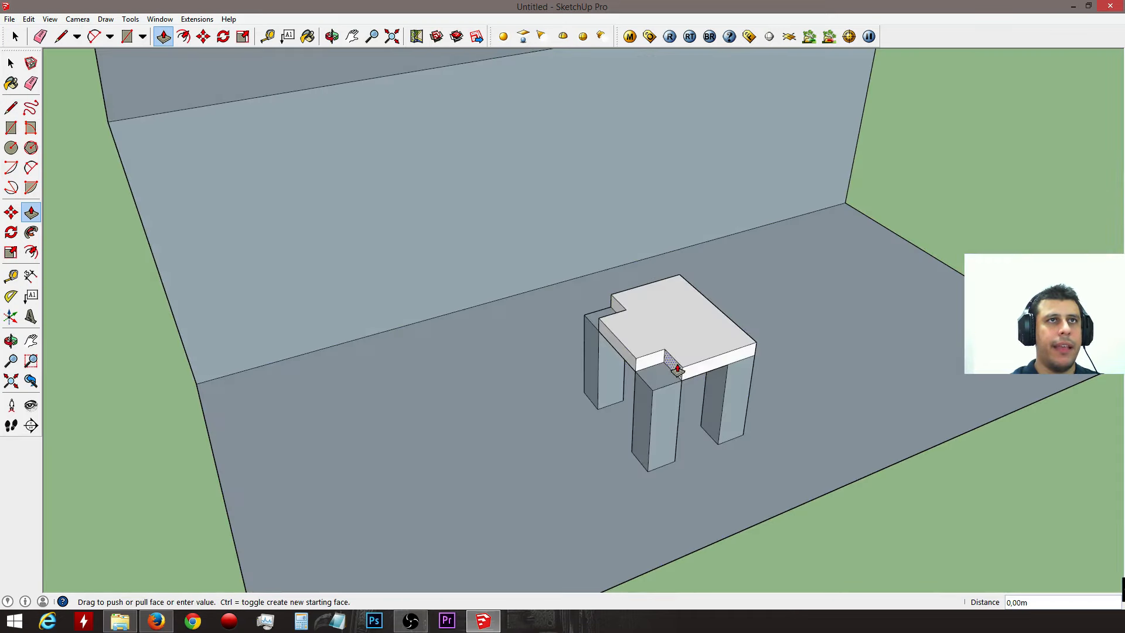
pyautogui.click(627, 368)
pyautogui.moveTo(657, 357); pyautogui.dragTo(944, 374, button='middle')
pyautogui.scroll(2, 591, 301)
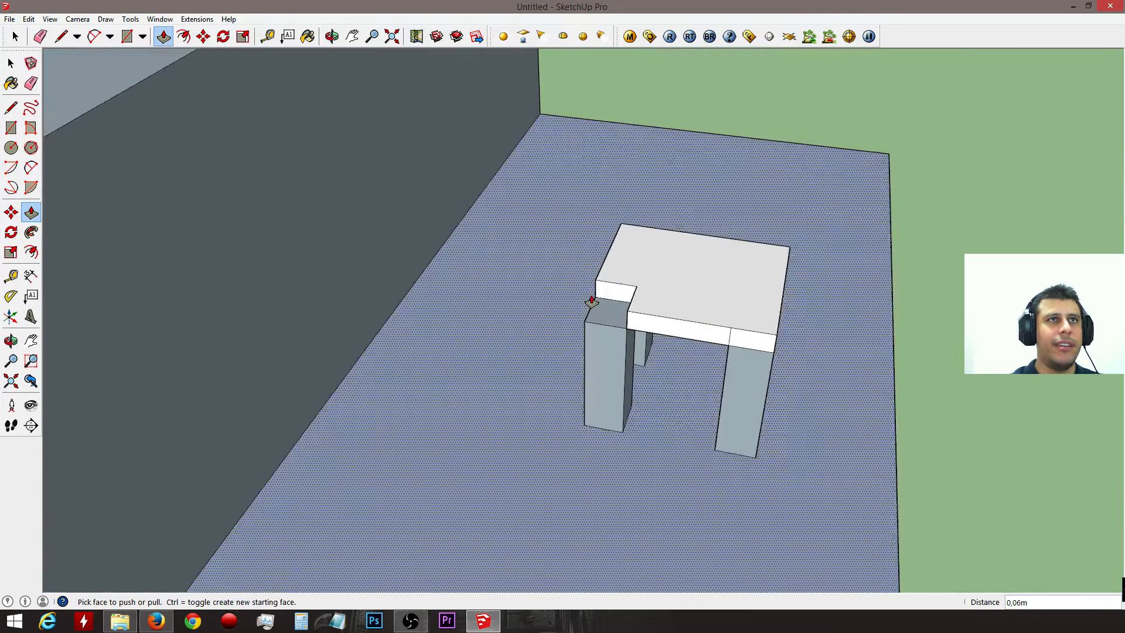
pyautogui.scroll(1, 591, 301)
pyautogui.click(620, 298)
pyautogui.click(661, 336)
# Step: Erase the leftover seam lines on the tabletop's side faces and inspect the finished table
pyautogui.press('e')
pyautogui.moveTo(628, 324); pyautogui.dragTo(643, 321)
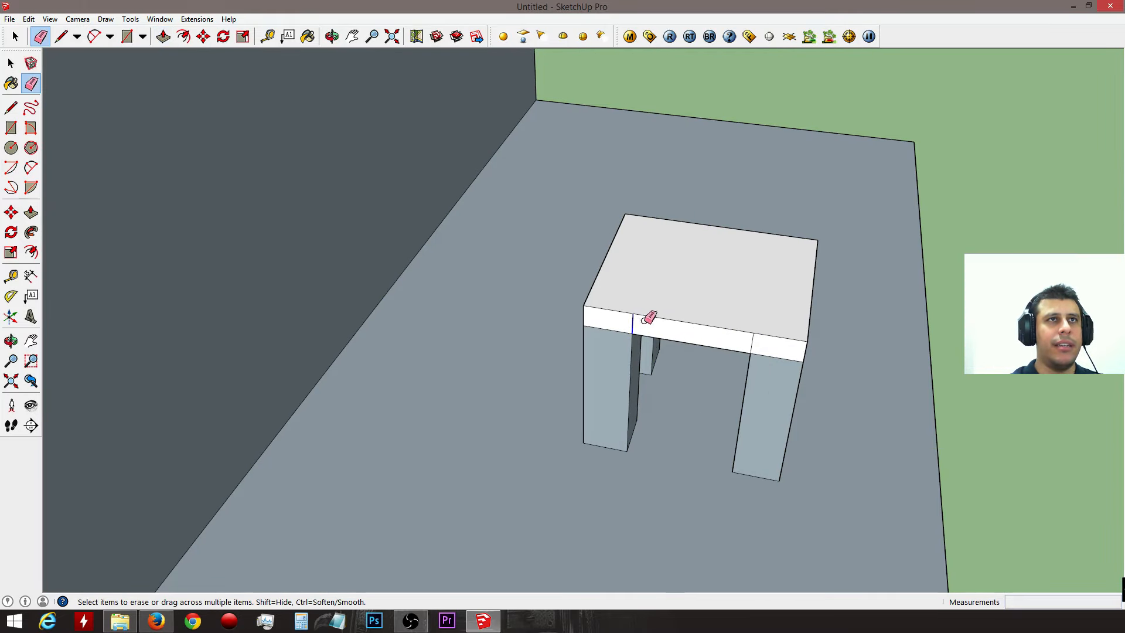
pyautogui.moveTo(765, 341); pyautogui.dragTo(558, 320, button='middle')
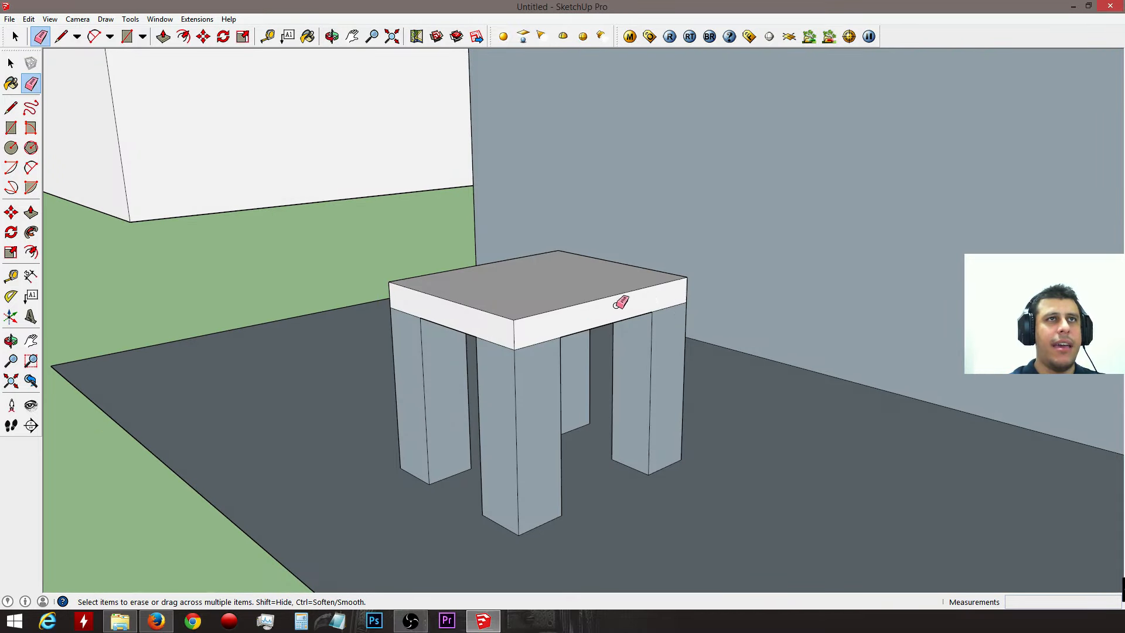
pyautogui.scroll(-2, 622, 301)
pyautogui.moveTo(733, 309); pyautogui.dragTo(437, 346, button='middle')
pyautogui.scroll(5, 608, 283)
pyautogui.moveTo(582, 285)
pyautogui.mouseDown(button='middle')
pyautogui.moveTo(339, 450)
pyautogui.moveTo(713, 394)
pyautogui.moveTo(582, 313)
pyautogui.moveTo(716, 364)
pyautogui.moveTo(550, 349)
pyautogui.mouseUp(button='middle')
pyautogui.scroll(-5, 582, 313)
# Step: Select the table geometry without the tabletop and reverse the faces of the legs
pyautogui.press('space')
pyautogui.scroll(-2, 611, 368)
pyautogui.moveTo(611, 368); pyautogui.dragTo(510, 365, button='middle')
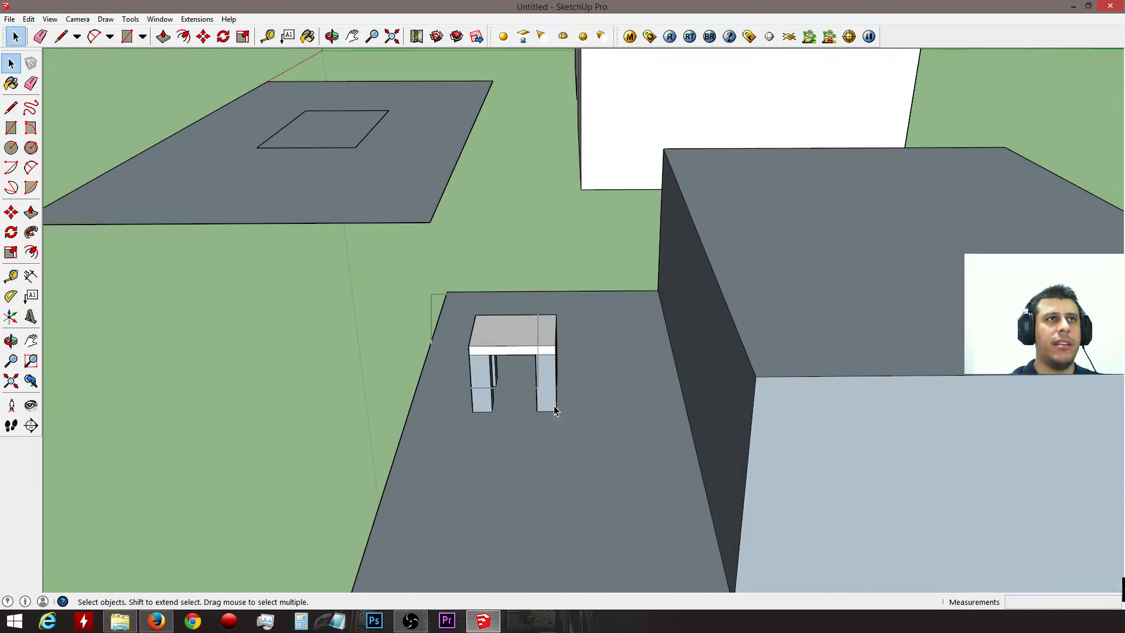
pyautogui.moveTo(555, 406); pyautogui.dragTo(630, 483)
pyautogui.moveTo(513, 364); pyautogui.dragTo(436, 251, button='middle')
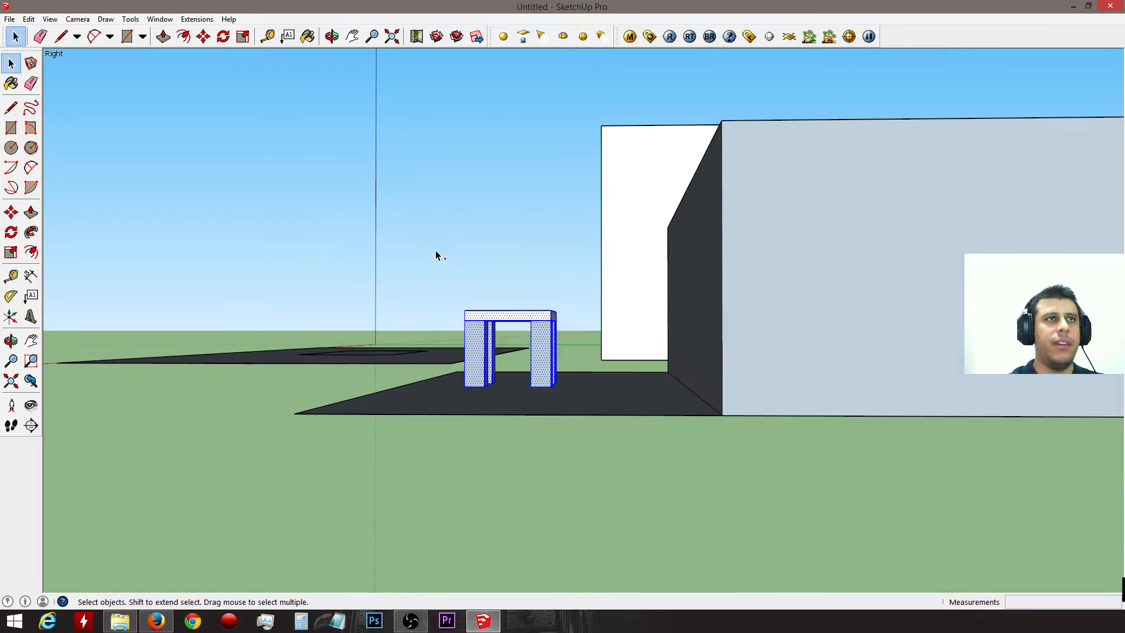
pyautogui.keyDown('ctrl'); pyautogui.keyDown('shift'); pyautogui.moveTo(580, 329); pyautogui.dragTo(578, 328); pyautogui.keyUp('shift'); pyautogui.keyUp('ctrl')
pyautogui.moveTo(529, 305); pyautogui.dragTo(469, 359, button='middle')
pyautogui.scroll(2, 456, 360)
pyautogui.rightClick(455, 360)
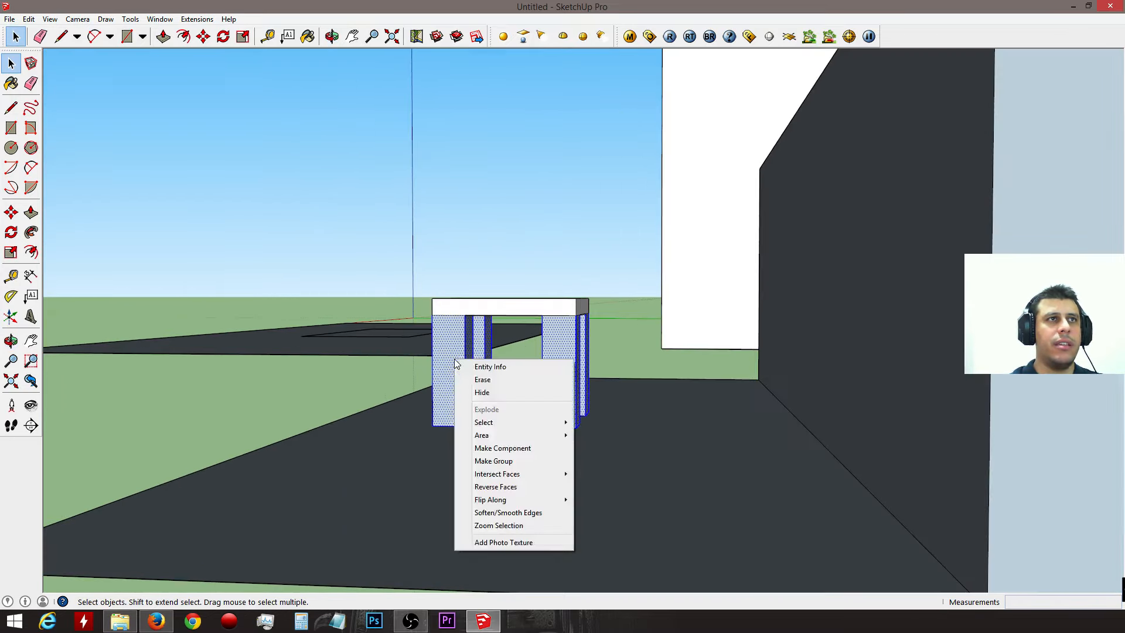
pyautogui.click(516, 487)
# Step: Select the entire table, including its tabletop, and make it a group
pyautogui.moveTo(511, 439); pyautogui.dragTo(944, 554, button='middle')
pyautogui.scroll(-6, 656, 463)
pyautogui.moveTo(670, 415); pyautogui.dragTo(771, 482, button='middle')
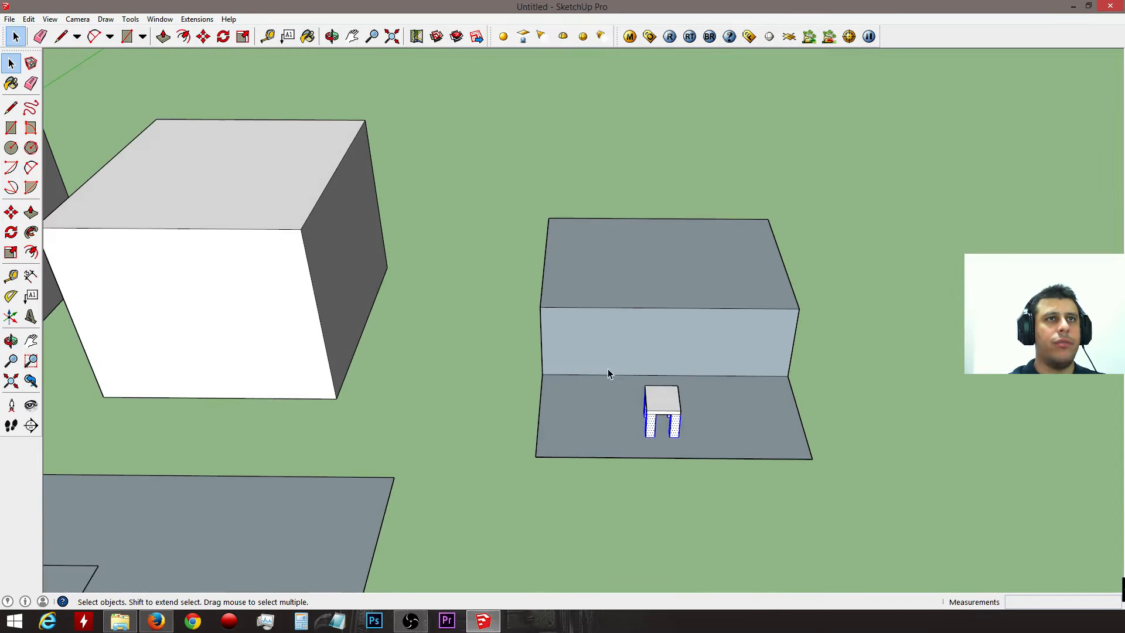
pyautogui.moveTo(650, 403); pyautogui.dragTo(574, 360, button='middle')
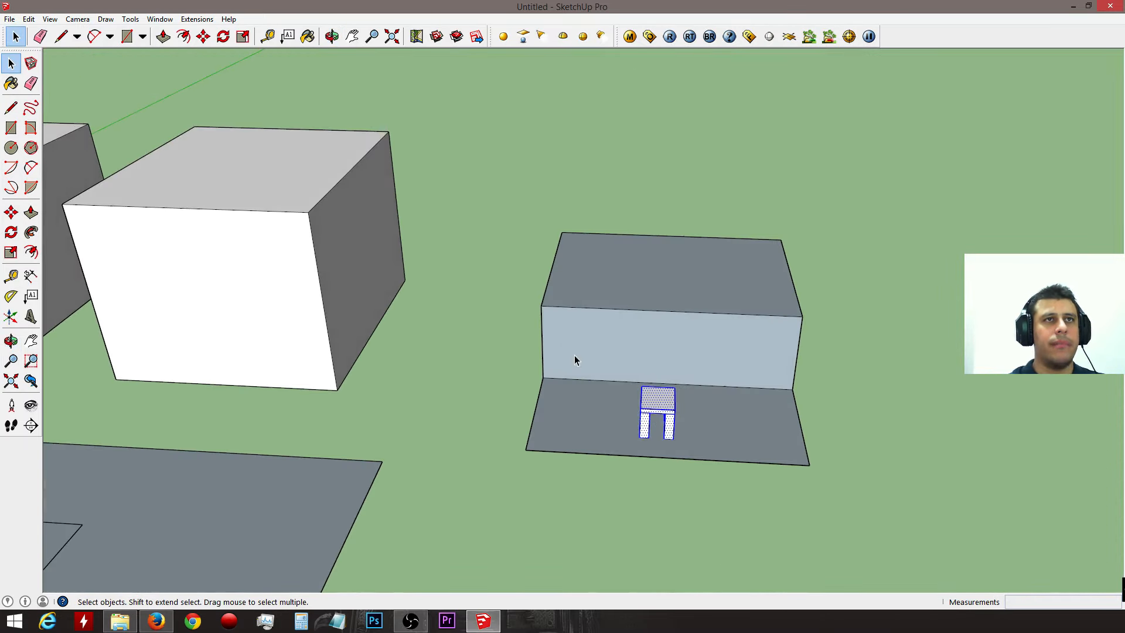
pyautogui.rightClick(656, 414)
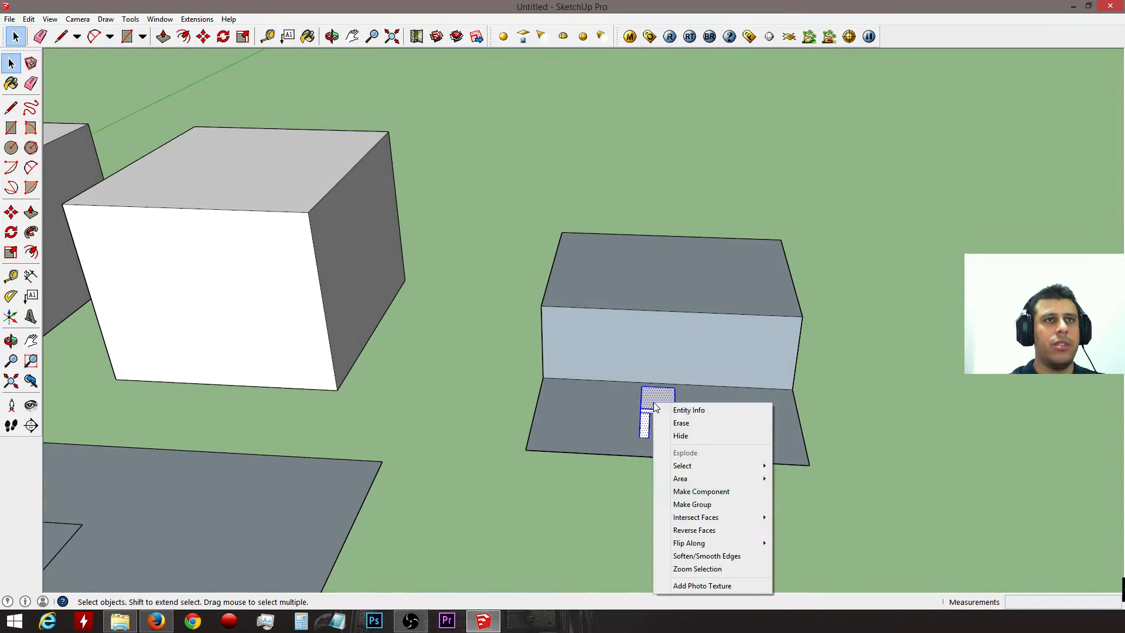
pyautogui.click(730, 508)
pyautogui.moveTo(792, 452); pyautogui.dragTo(637, 451, button='middle')
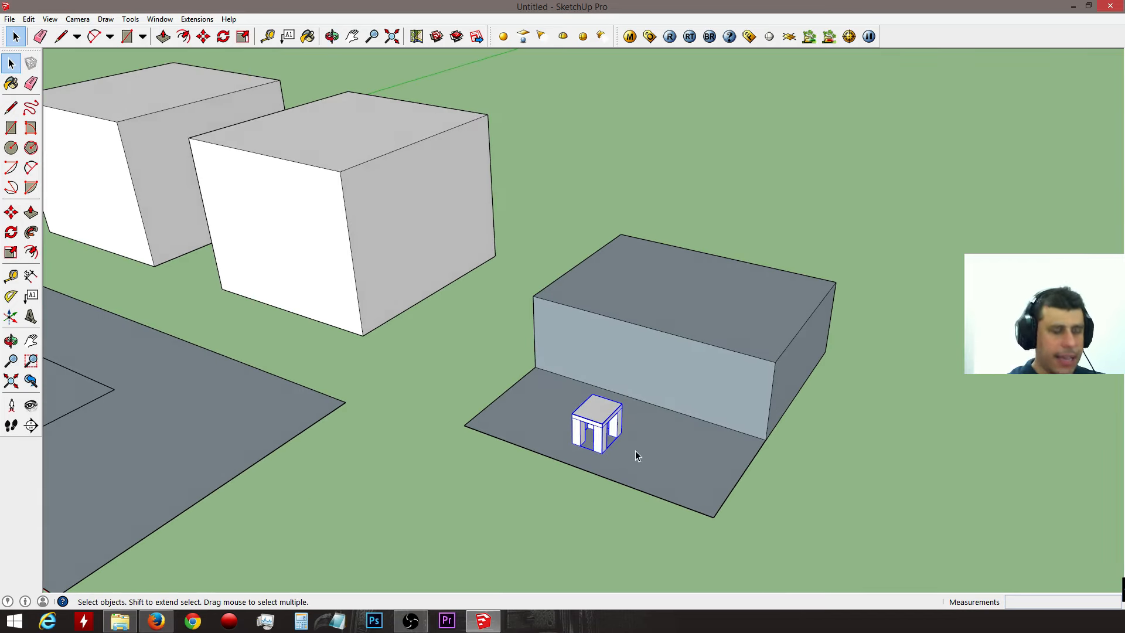
pyautogui.moveTo(700, 417); pyautogui.dragTo(456, 410, button='middle')
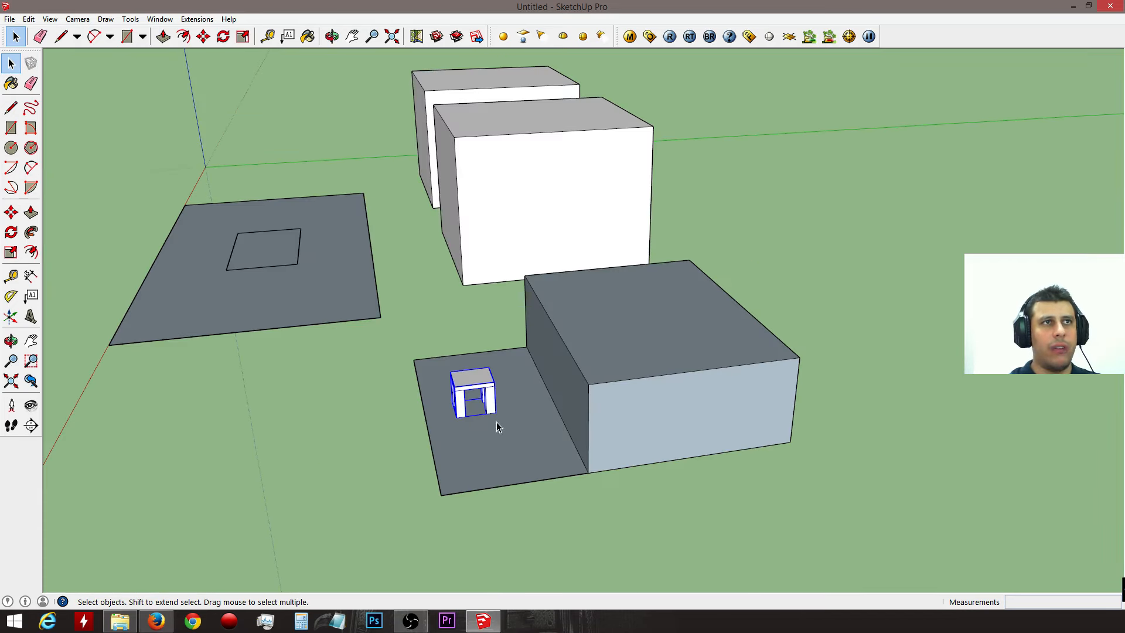
# Step: Try moving the table group by a bottom leg corner about 1.32 m toward the raised block
pyautogui.press('m')
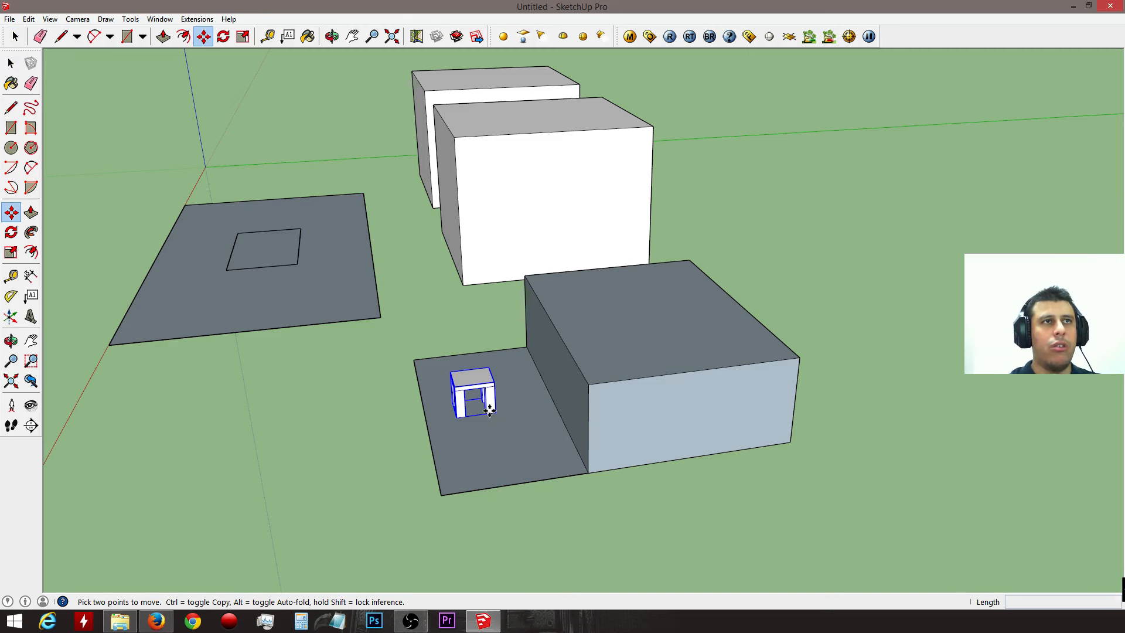
pyautogui.click(490, 412)
pyautogui.click(472, 446)
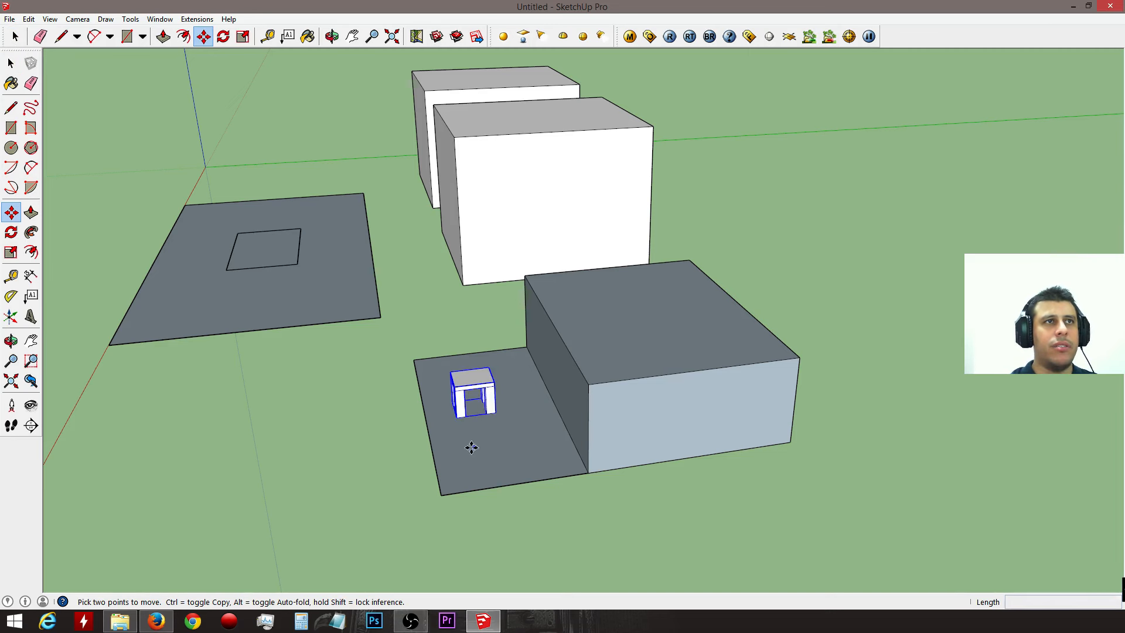
pyautogui.scroll(3, 445, 427)
pyautogui.scroll(2, 456, 431)
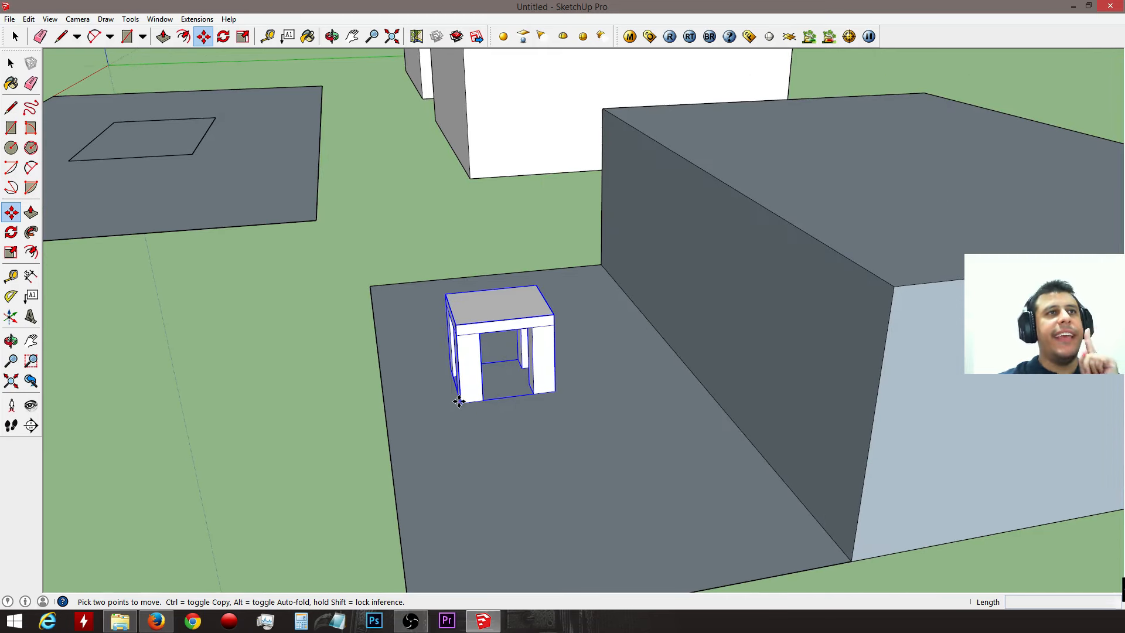
pyautogui.click(459, 402)
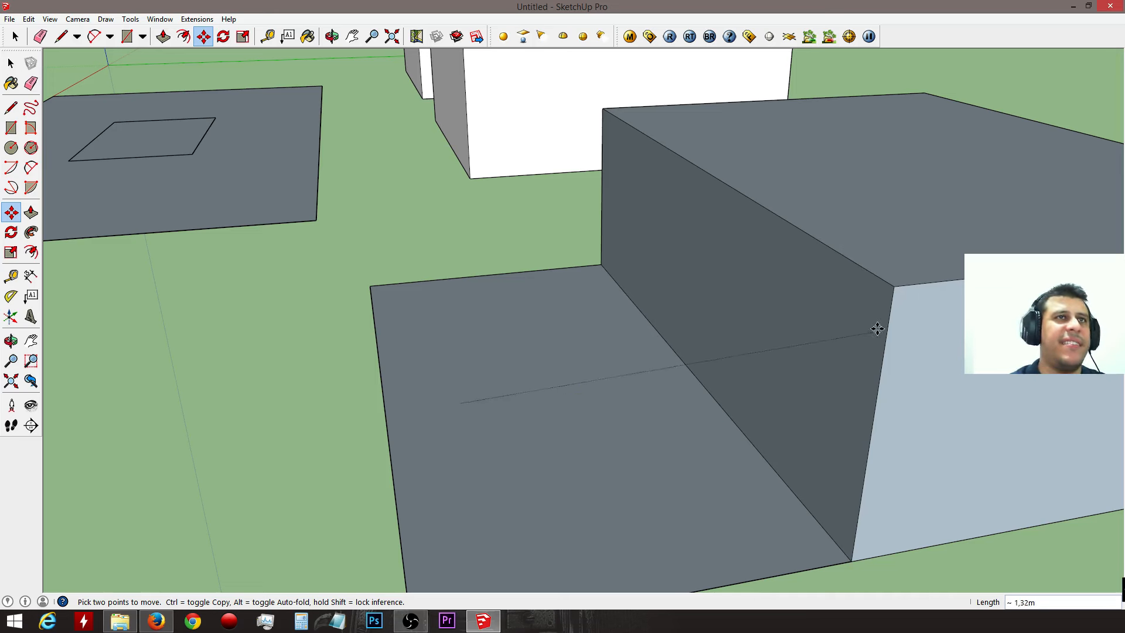
pyautogui.press('Escape')
# Step: Show the context options available for the table group, and clear the selection
pyautogui.moveTo(594, 335); pyautogui.dragTo(851, 368, button='middle')
pyautogui.scroll(-3, 749, 409)
pyautogui.moveTo(749, 410); pyautogui.dragTo(754, 358, button='middle')
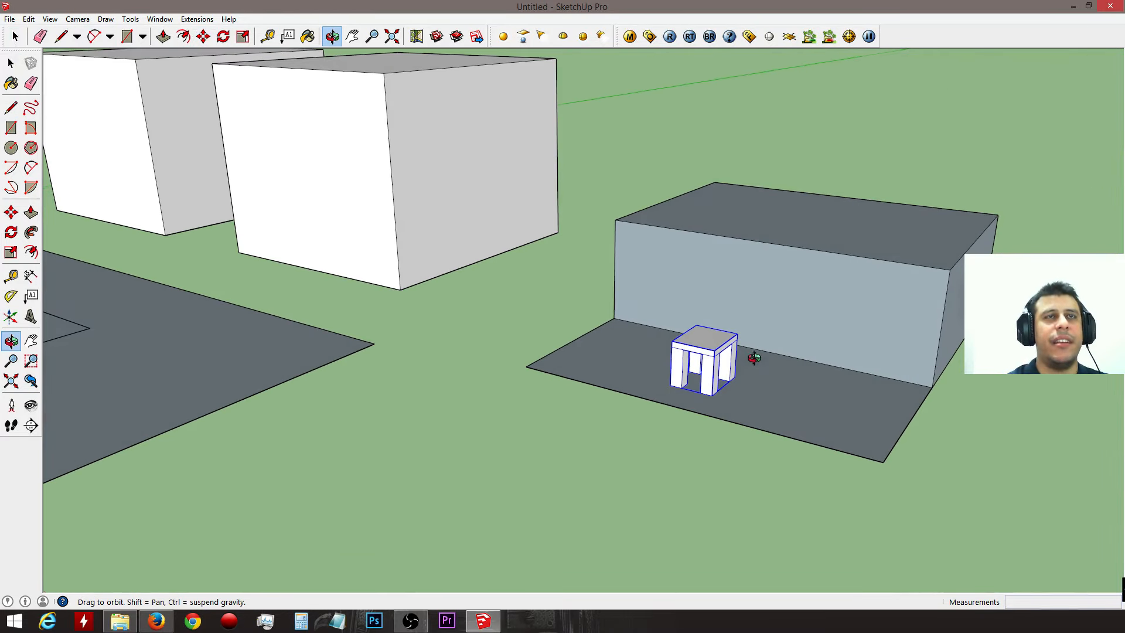
pyautogui.rightClick(712, 362)
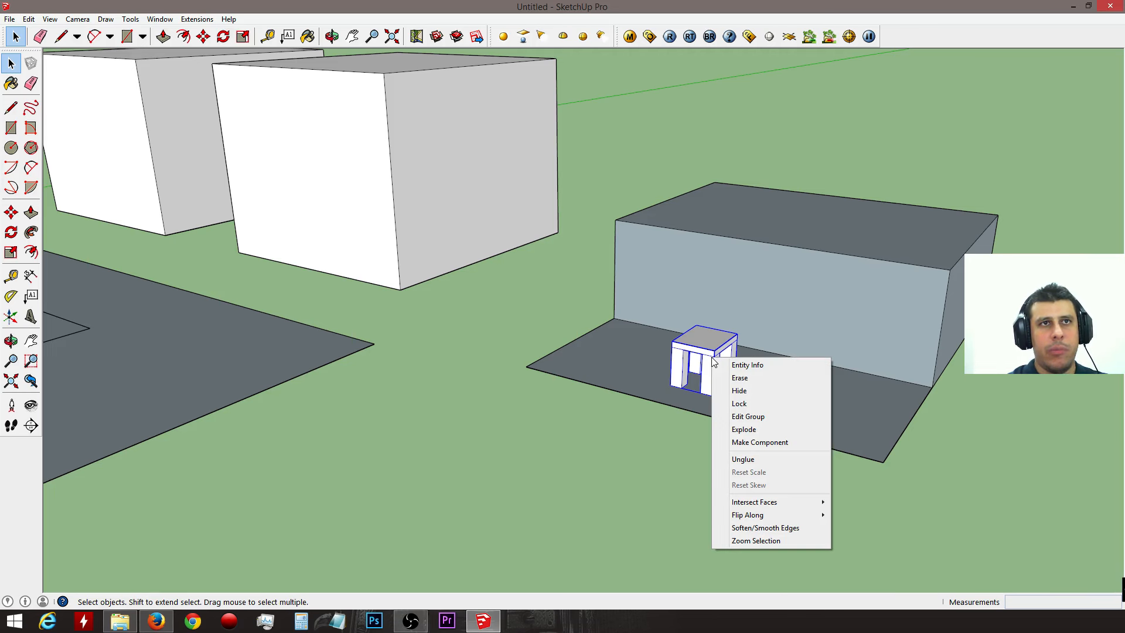
pyautogui.click(655, 477)
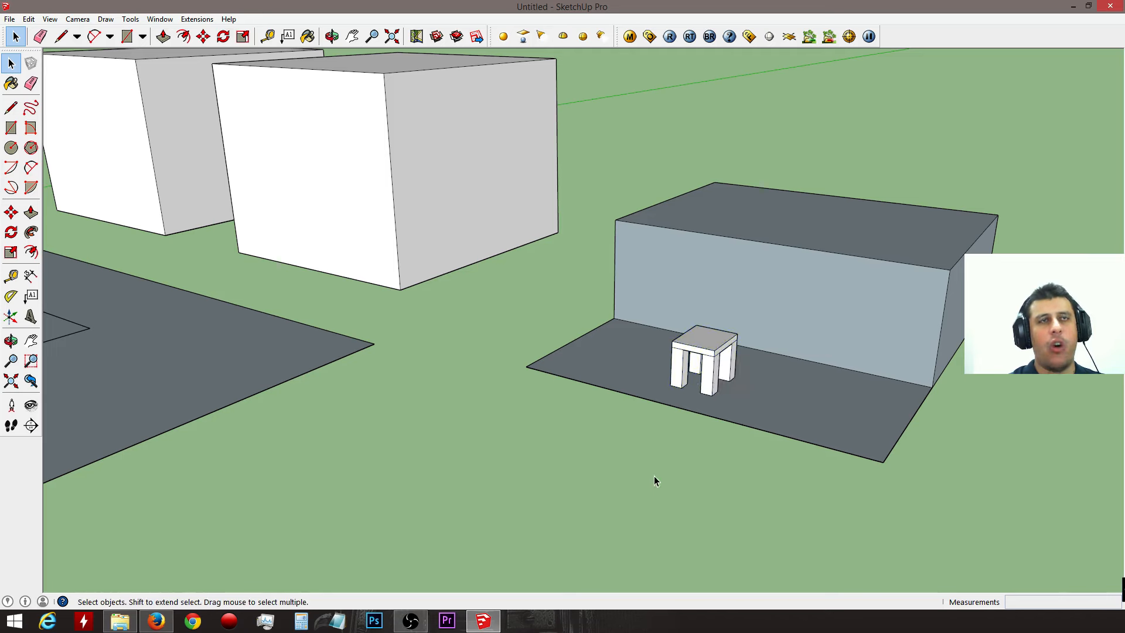
# Step: Unglue the table group from the lower face it stands on beside the raised block
pyautogui.moveTo(717, 368); pyautogui.dragTo(522, 394, button='middle')
pyautogui.scroll(4, 651, 361)
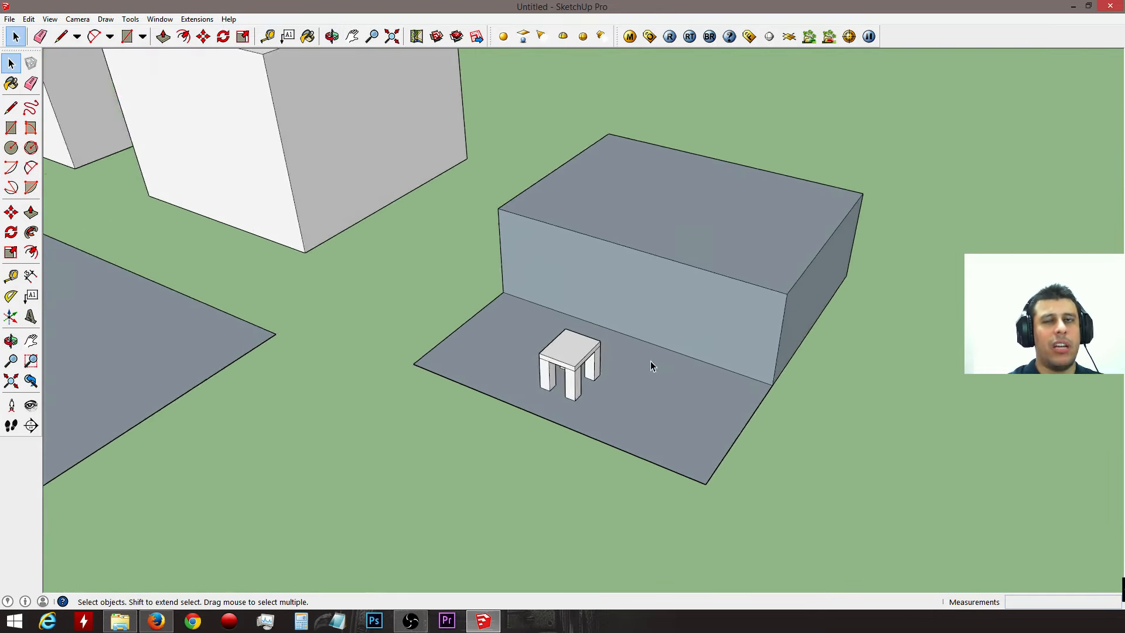
pyautogui.scroll(2, 639, 372)
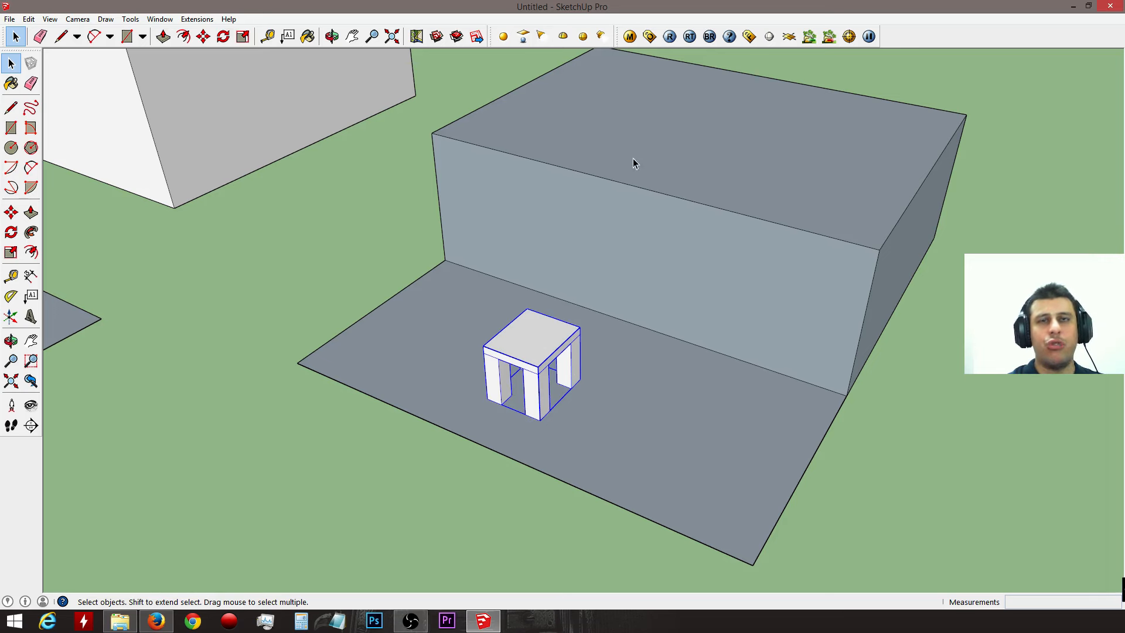
pyautogui.moveTo(712, 302); pyautogui.dragTo(613, 302, button='middle')
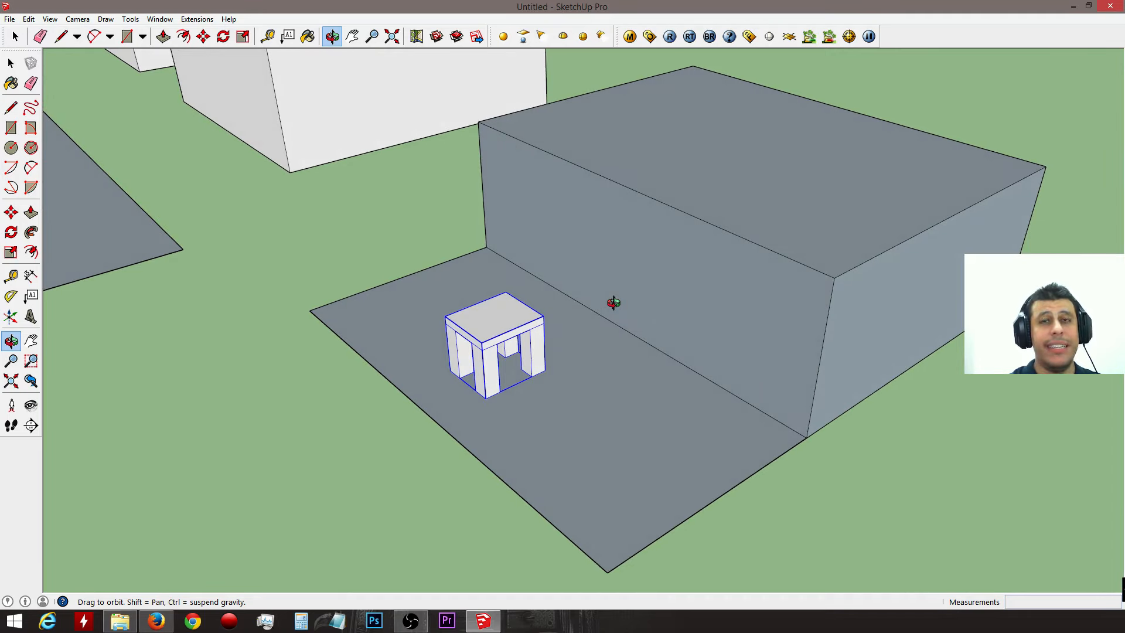
pyautogui.rightClick(497, 333)
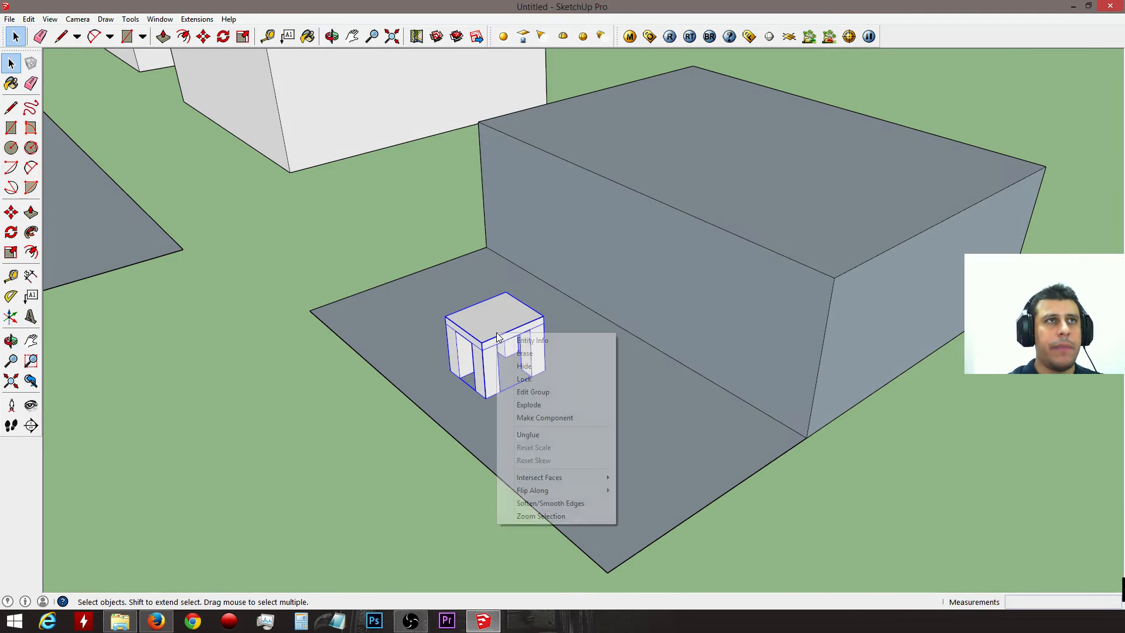
pyautogui.click(543, 438)
# Step: Move the table group by its bottom leg corner onto the nearest top corner of the raised block
pyautogui.press('m')
pyautogui.click(488, 397)
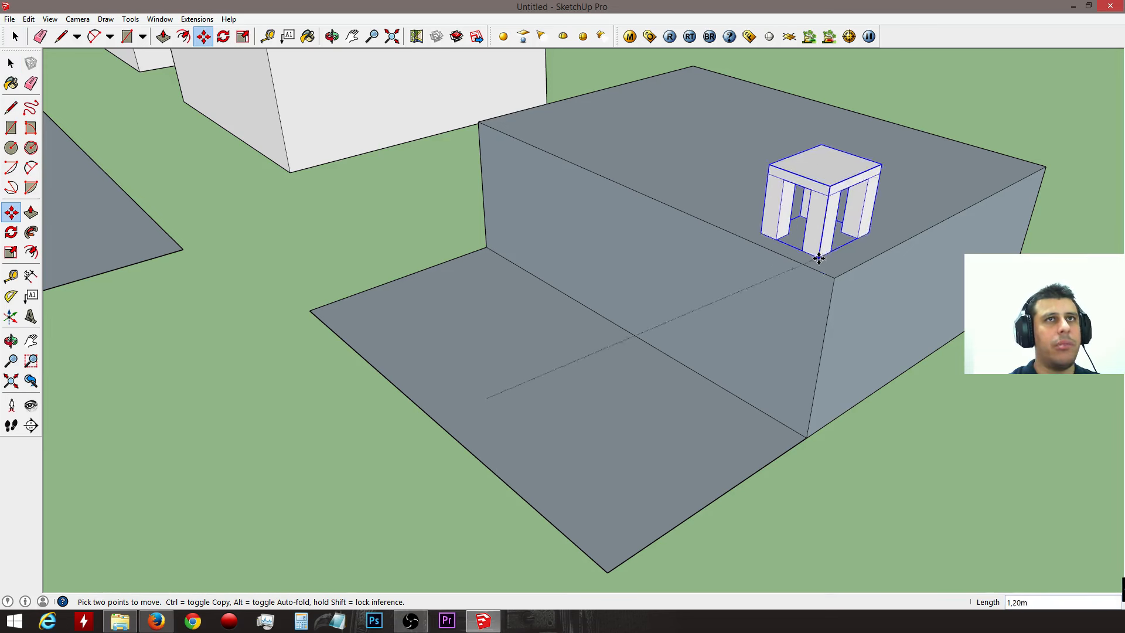
pyautogui.click(834, 277)
pyautogui.scroll(-3, 931, 279)
pyautogui.moveTo(264, 262); pyautogui.dragTo(557, 354, button='middle')
pyautogui.press('space')
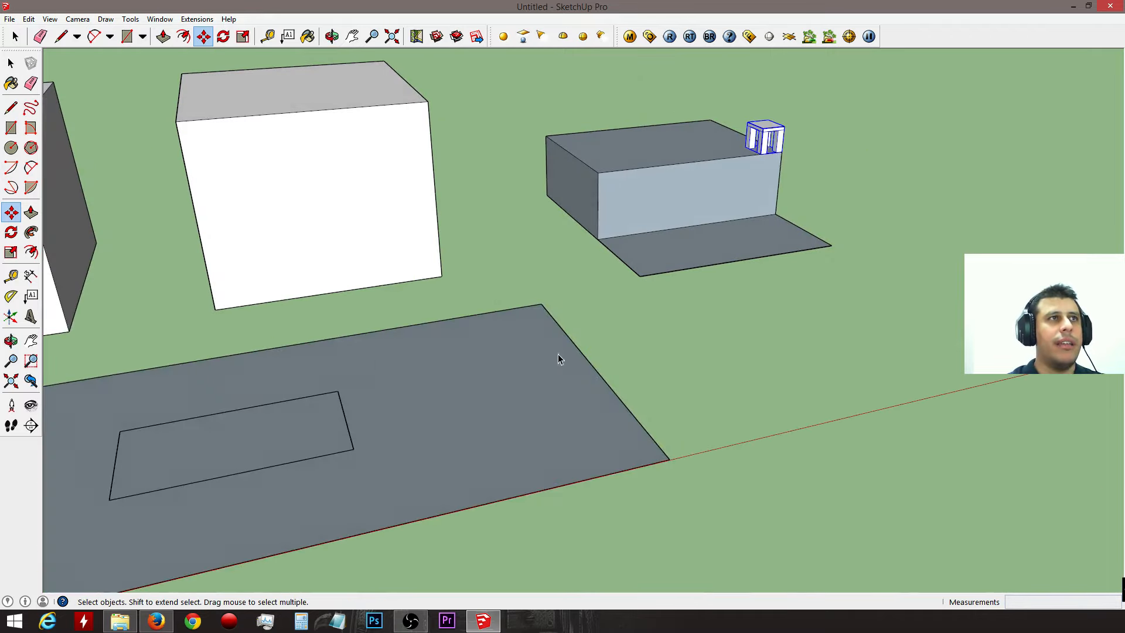
# Step: Try moving the grouped rectangle about 1.20 m across the large face, and show its context options
pyautogui.click(350, 421)
pyautogui.click(329, 421)
pyautogui.moveTo(328, 420); pyautogui.dragTo(762, 273, button='middle')
pyautogui.press('m')
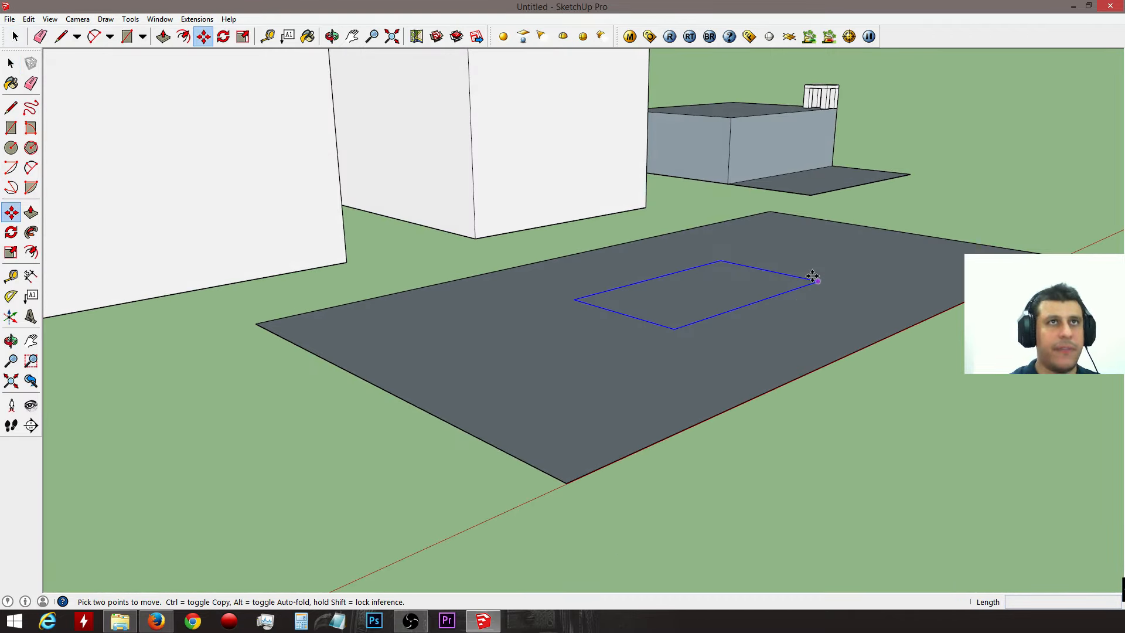
pyautogui.click(809, 281)
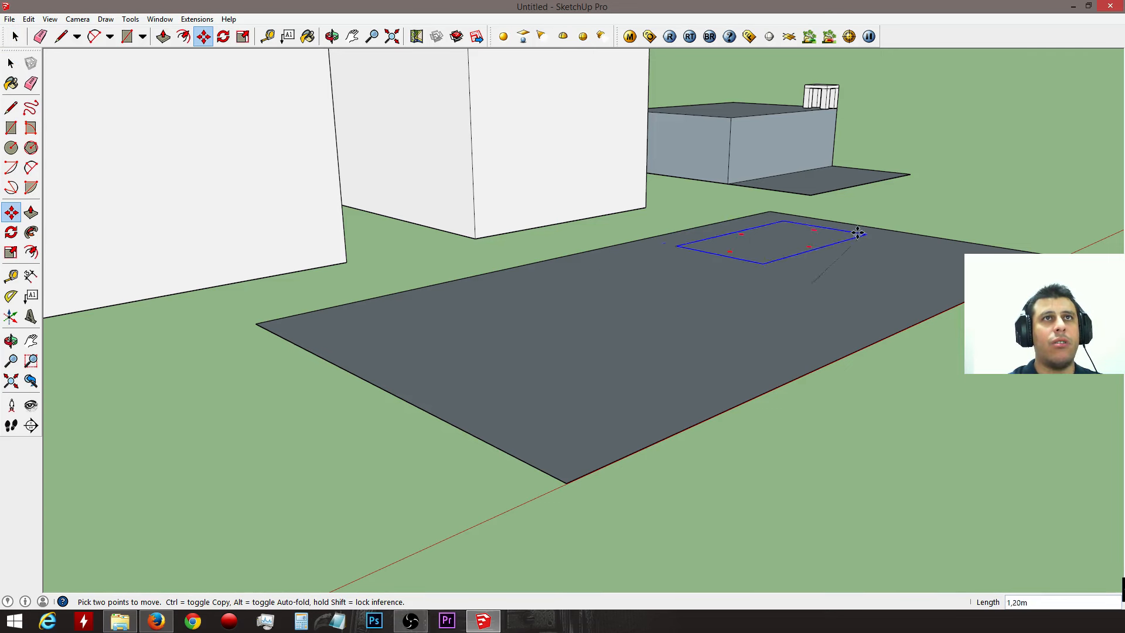
pyautogui.press('space')
pyautogui.rightClick(702, 276)
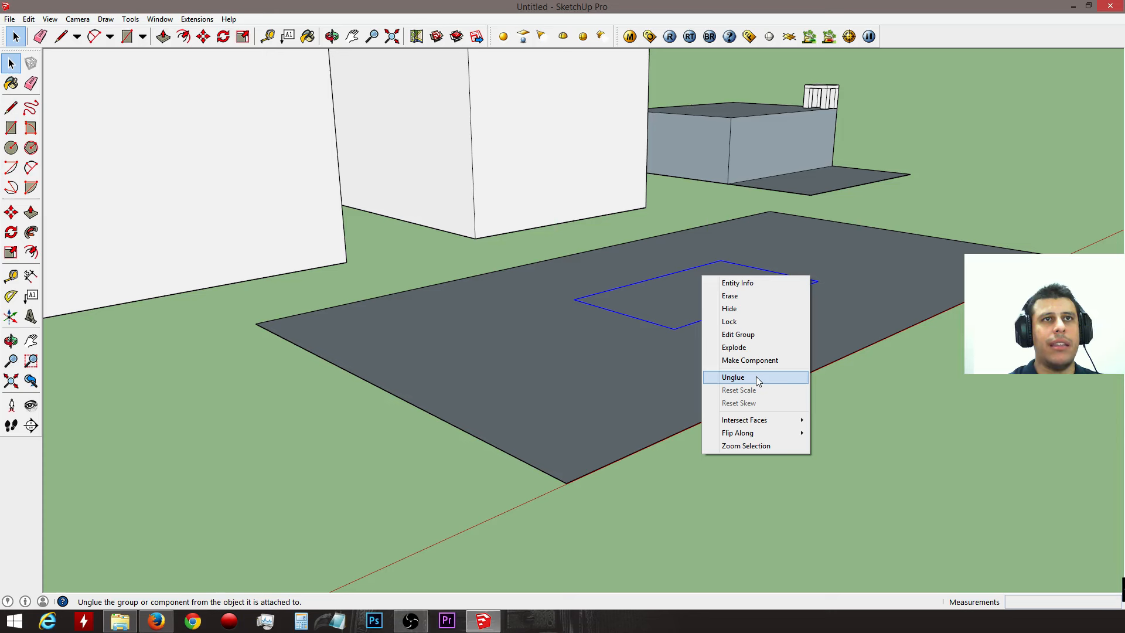
pyautogui.click(894, 196)
# Step: Try moving the rectangle group past the edge of the large face toward the raised block
pyautogui.moveTo(894, 196); pyautogui.dragTo(540, 423, button='middle')
pyautogui.scroll(-5, 540, 425)
pyautogui.press('m')
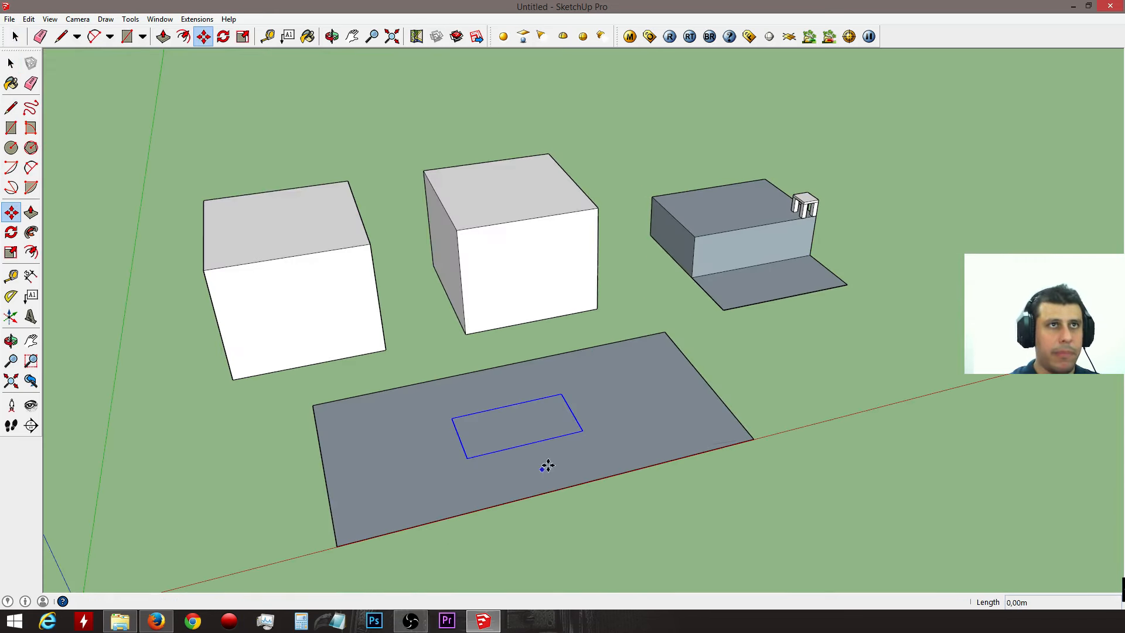
pyautogui.click(542, 469)
pyautogui.moveTo(884, 322); pyautogui.dragTo(836, 181, button='middle')
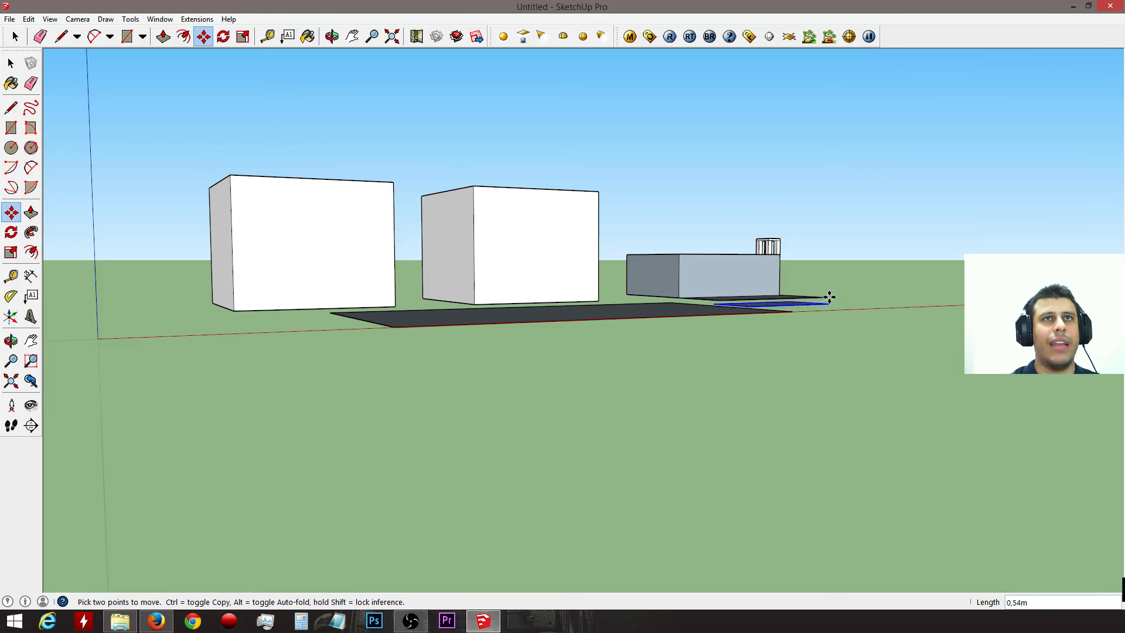
pyautogui.moveTo(929, 291); pyautogui.dragTo(485, 408, button='middle')
pyautogui.press('space')
pyautogui.hotkey('ctrl', 'z')
# Step: Unglue the rectangle group from the large face
pyautogui.moveTo(603, 418); pyautogui.dragTo(716, 425, button='middle')
pyautogui.scroll(5, 698, 373)
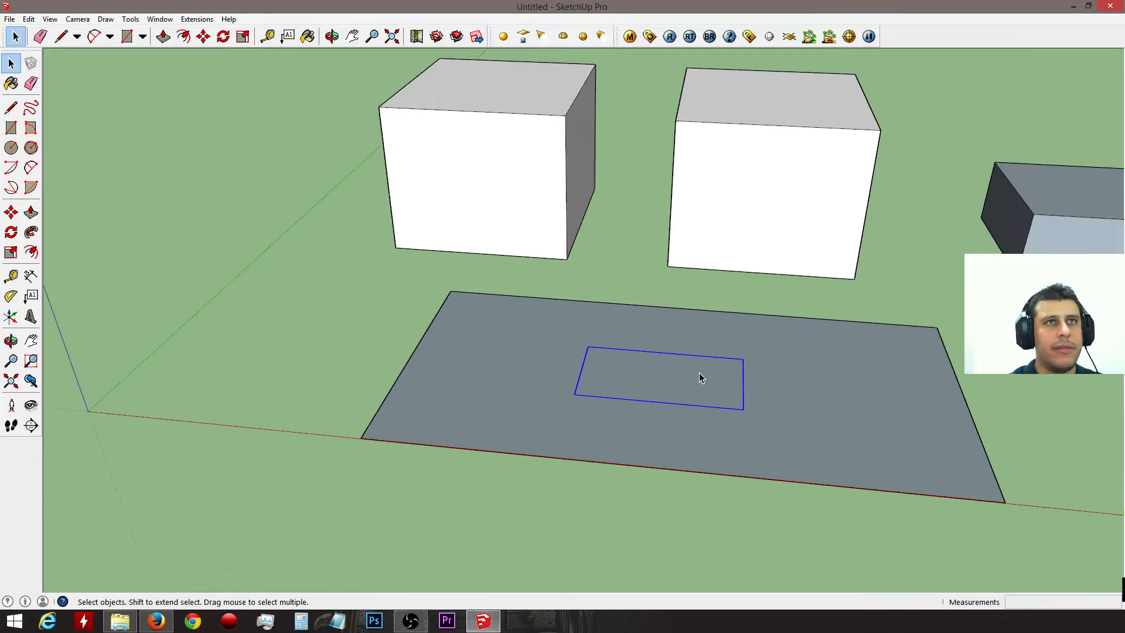
pyautogui.rightClick(655, 365)
pyautogui.click(704, 467)
# Step: Move the unglued rectangle group by its corner off the large face into open space
pyautogui.scroll(-3, 578, 385)
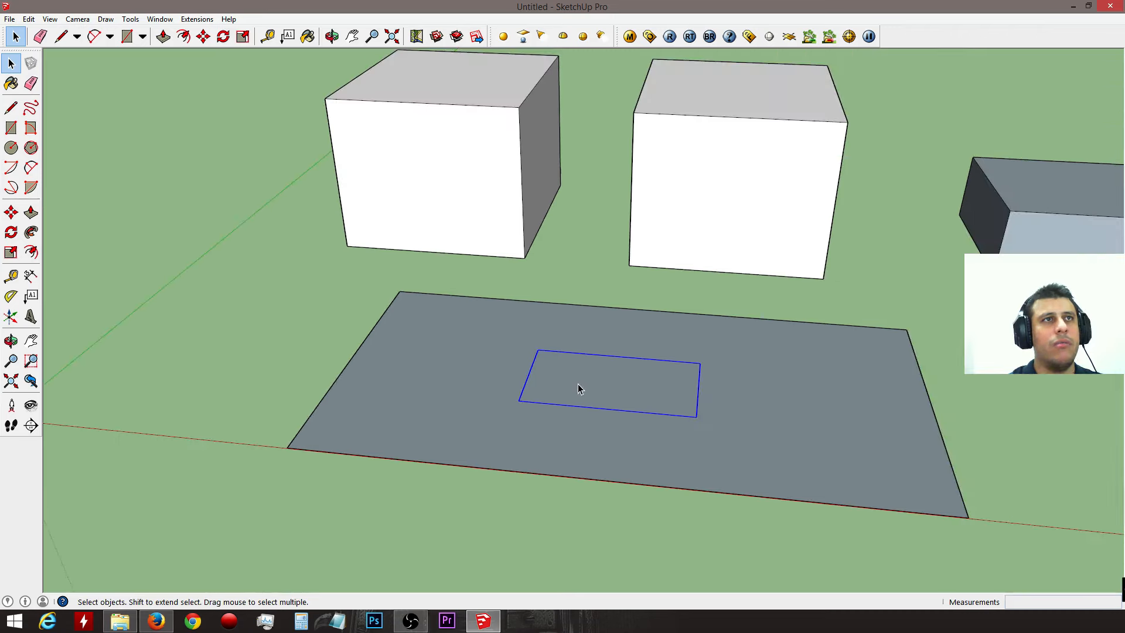
pyautogui.press('m')
pyautogui.click(695, 365)
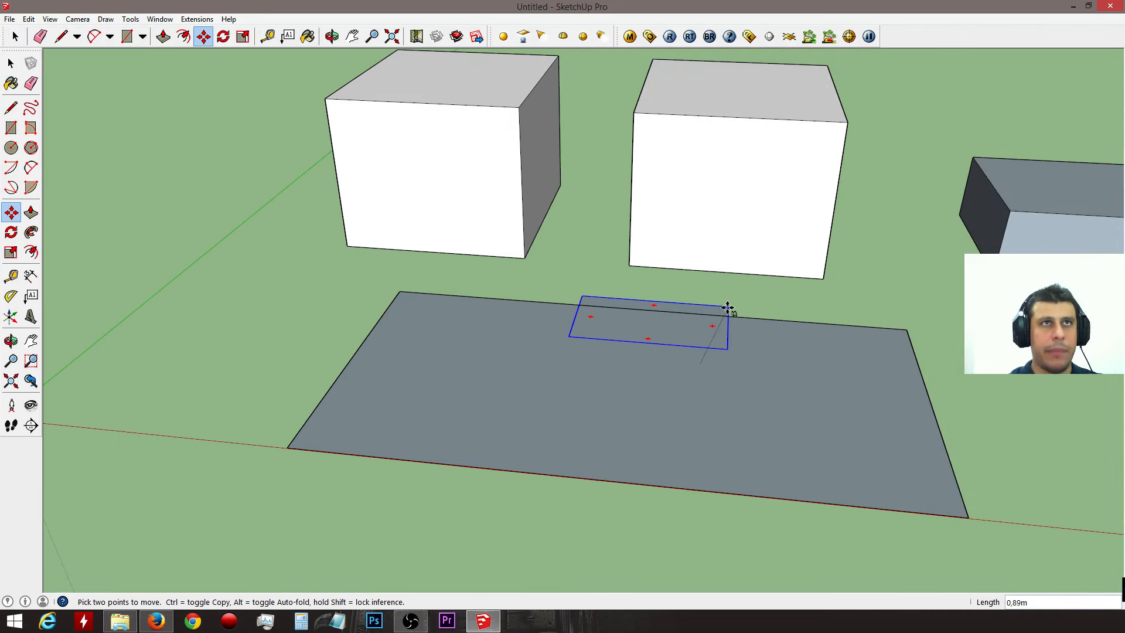
pyautogui.click(924, 126)
pyautogui.moveTo(924, 125); pyautogui.dragTo(404, 234, button='middle')
pyautogui.press('space')
# Step: Select all geometry of the raised block with its attached lower face and reverse its faces
pyautogui.scroll(-3, 645, 273)
pyautogui.moveTo(747, 347); pyautogui.dragTo(873, 403, button='middle')
pyautogui.tripleClick(874, 403)
pyautogui.rightClick(874, 402)
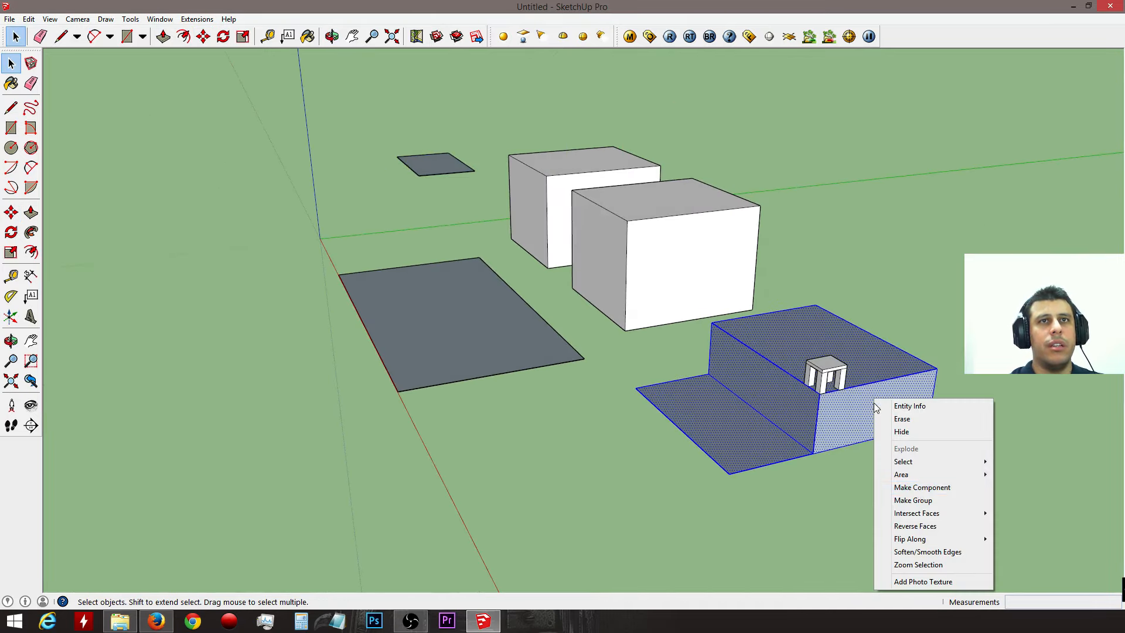
pyautogui.click(934, 532)
# Step: Make the large ground face and its edges a group, and undo the grouping
pyautogui.rightClick(455, 335)
pyautogui.click(440, 348)
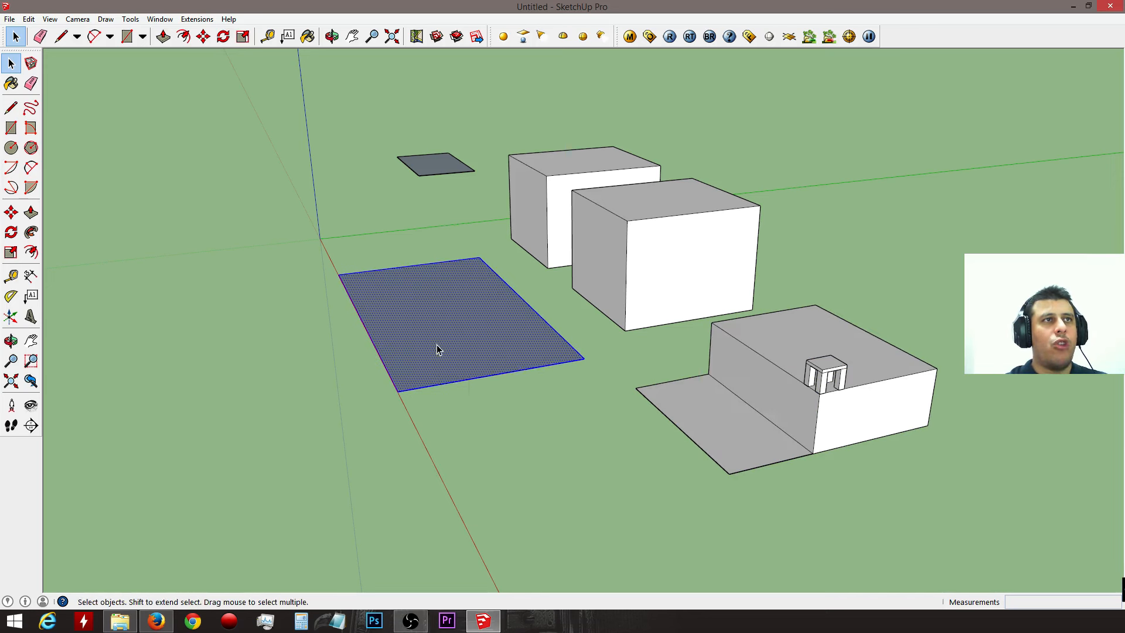
pyautogui.rightClick(436, 349)
pyautogui.click(510, 445)
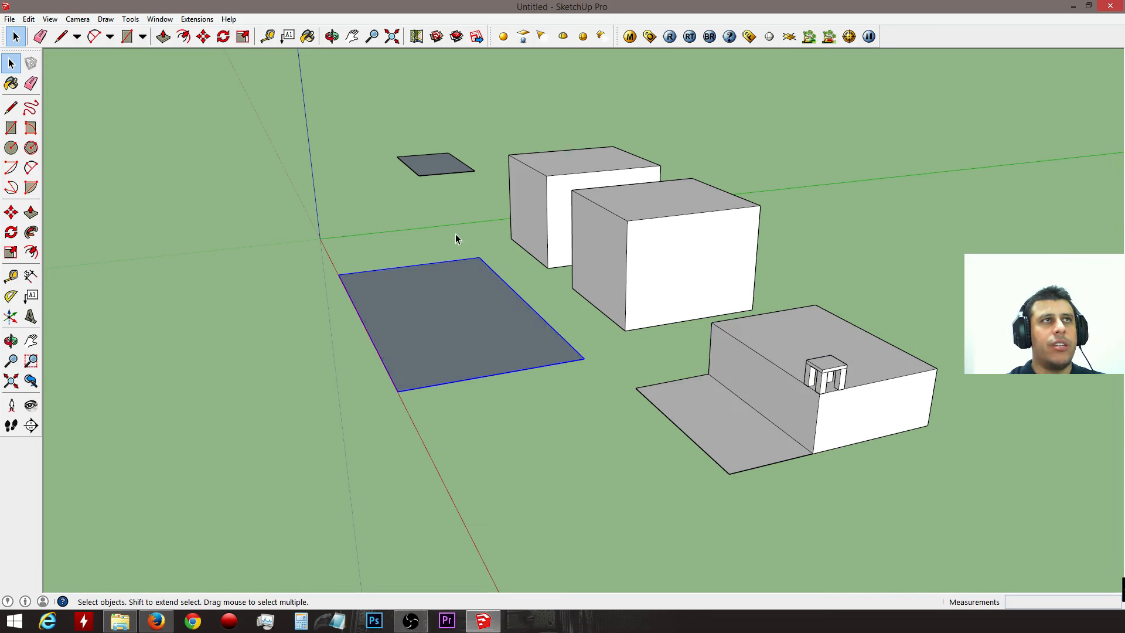
pyautogui.moveTo(443, 195); pyautogui.dragTo(1003, 472, button='middle')
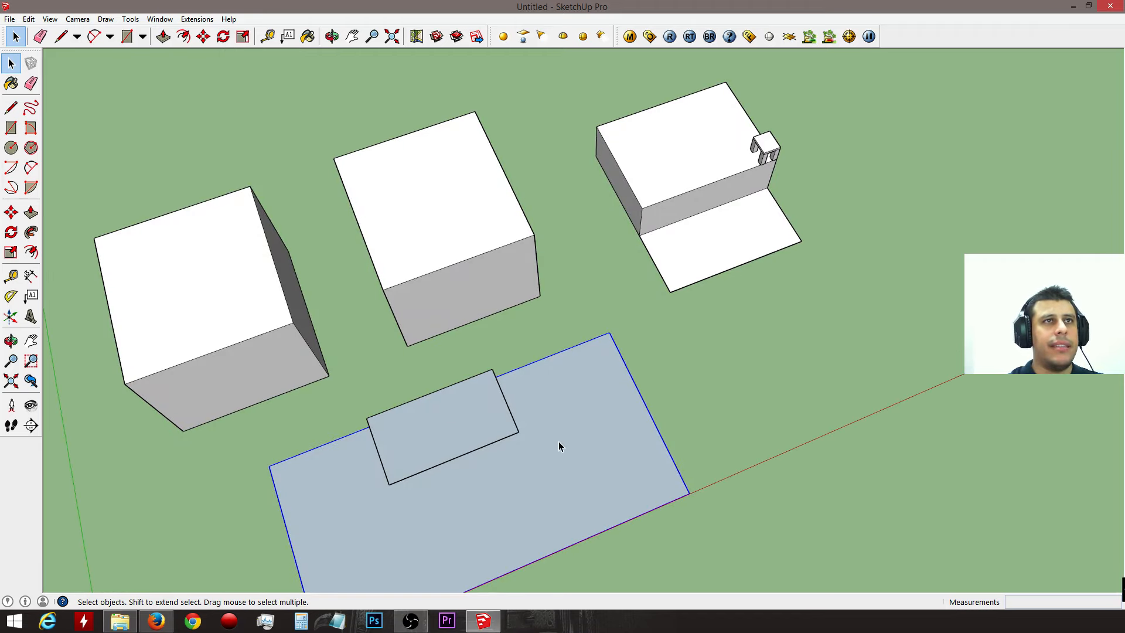
pyautogui.doubleClick(574, 438)
pyautogui.doubleClick(574, 437)
pyautogui.hotkey('ctrl', 'z')
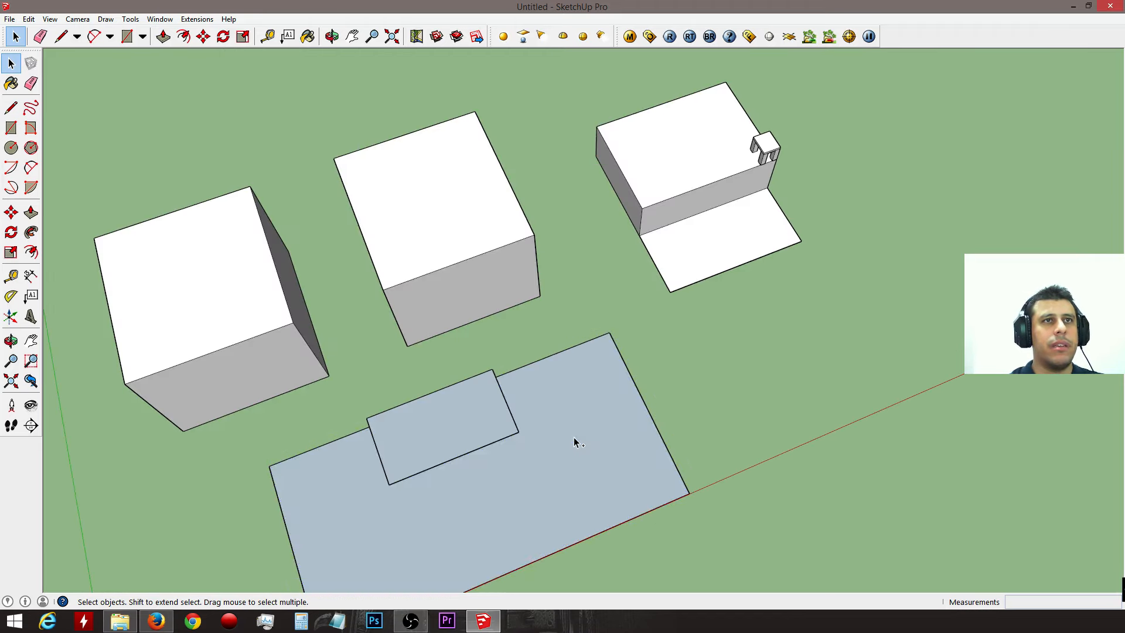
# Step: Select the large ground face and reverse it
pyautogui.click(574, 437)
pyautogui.rightClick(574, 437)
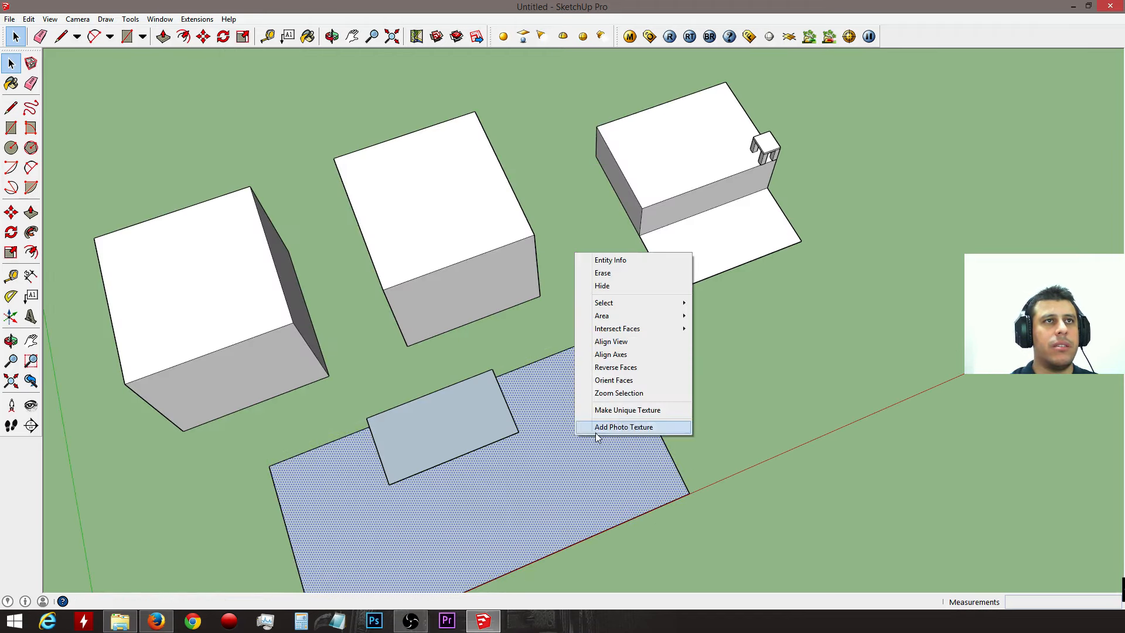
pyautogui.click(623, 368)
# Step: Draw a small rectangle in the middle of the large ground face
pyautogui.moveTo(681, 499); pyautogui.dragTo(419, 321, button='middle')
pyautogui.press('r')
pyautogui.click(499, 339)
pyautogui.press('space')
# Step: Make the small rectangle a group and try moving it about 0.38 m across the large face
pyautogui.scroll(3, 505, 341)
pyautogui.click(569, 387)
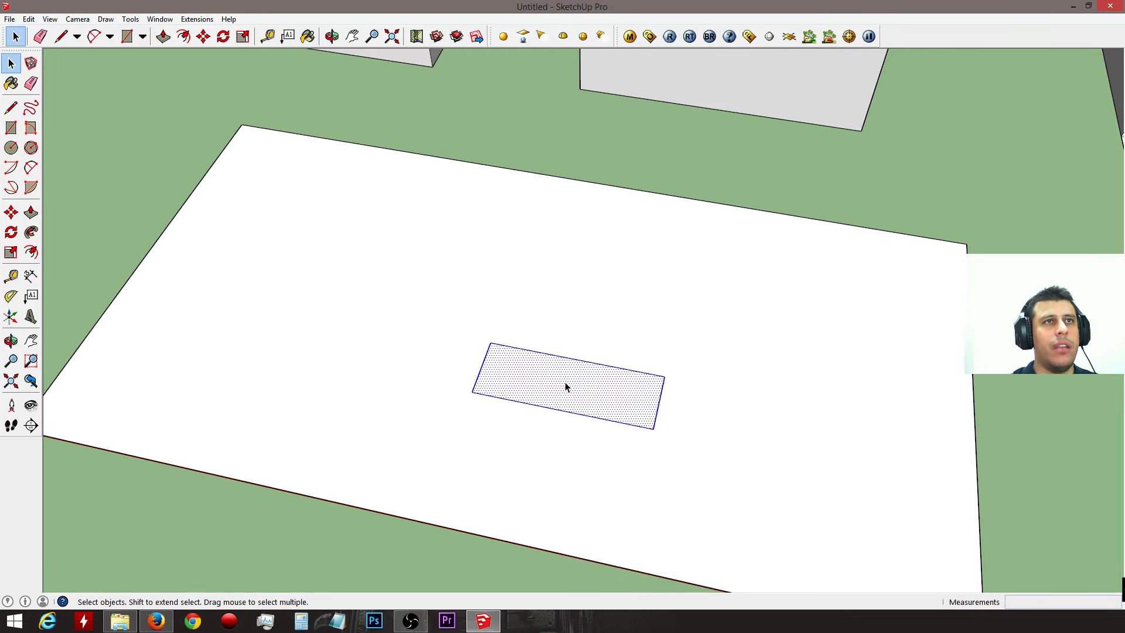
pyautogui.rightClick(569, 386)
pyautogui.click(639, 486)
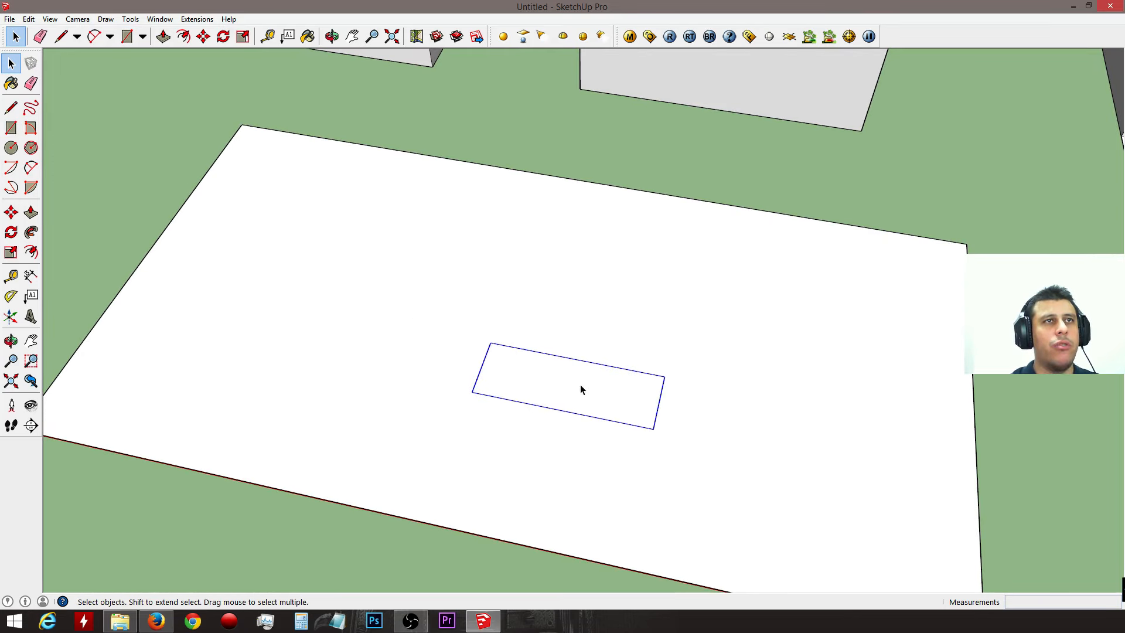
pyautogui.press('m')
pyautogui.click(691, 423)
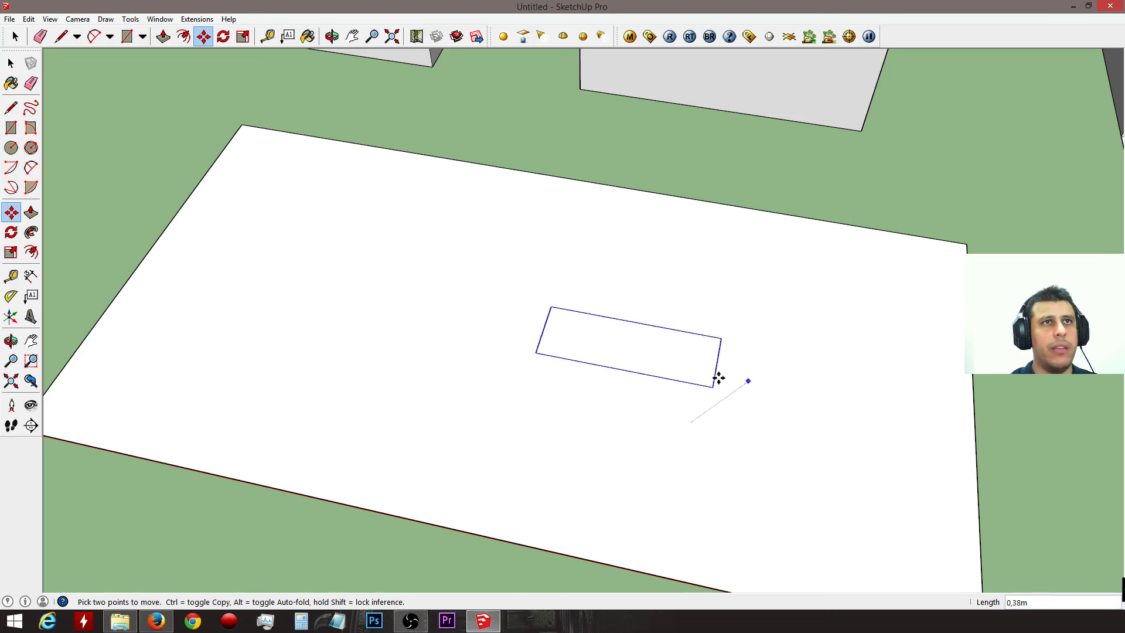
pyautogui.press('space')
# Step: Make the small rectangle's face and edges a component, with Glue to set to Any and Cut opening enabled
pyautogui.click(673, 384)
pyautogui.moveTo(378, 308); pyautogui.dragTo(724, 468)
pyautogui.moveTo(617, 412); pyautogui.dragTo(606, 382, button='middle')
pyautogui.rightClick(606, 382)
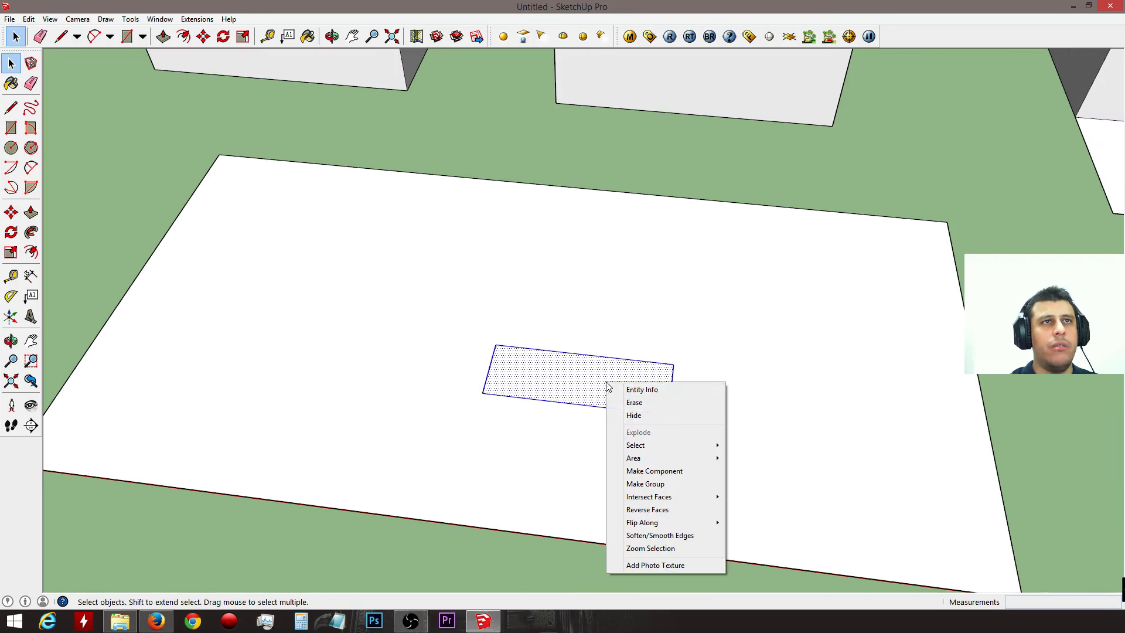
pyautogui.click(682, 475)
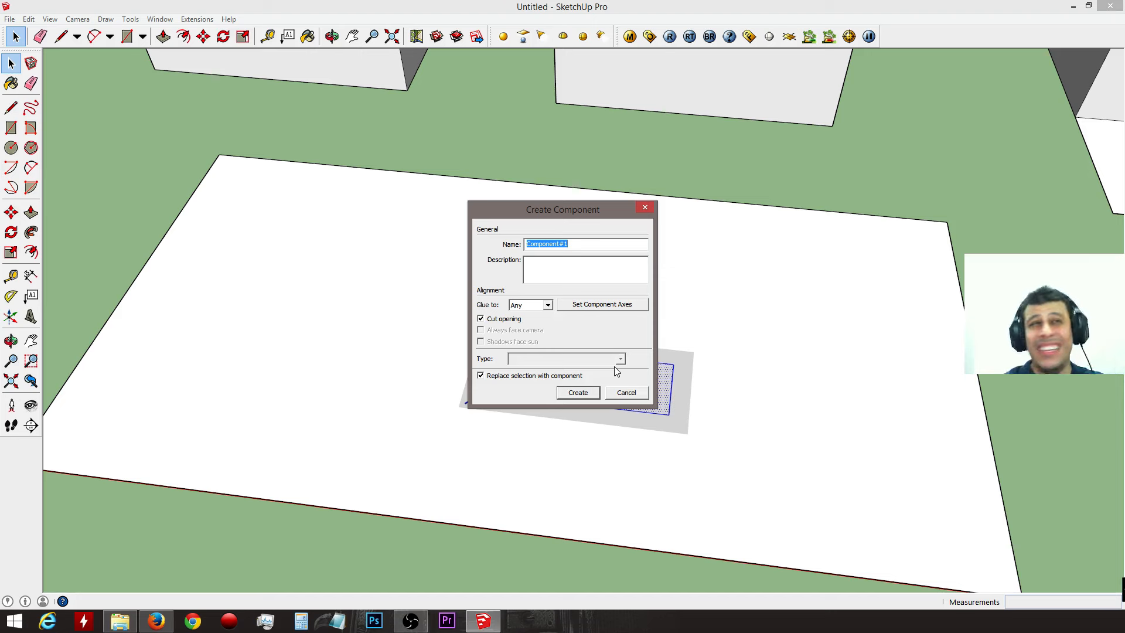
pyautogui.moveTo(553, 213); pyautogui.dragTo(755, 163)
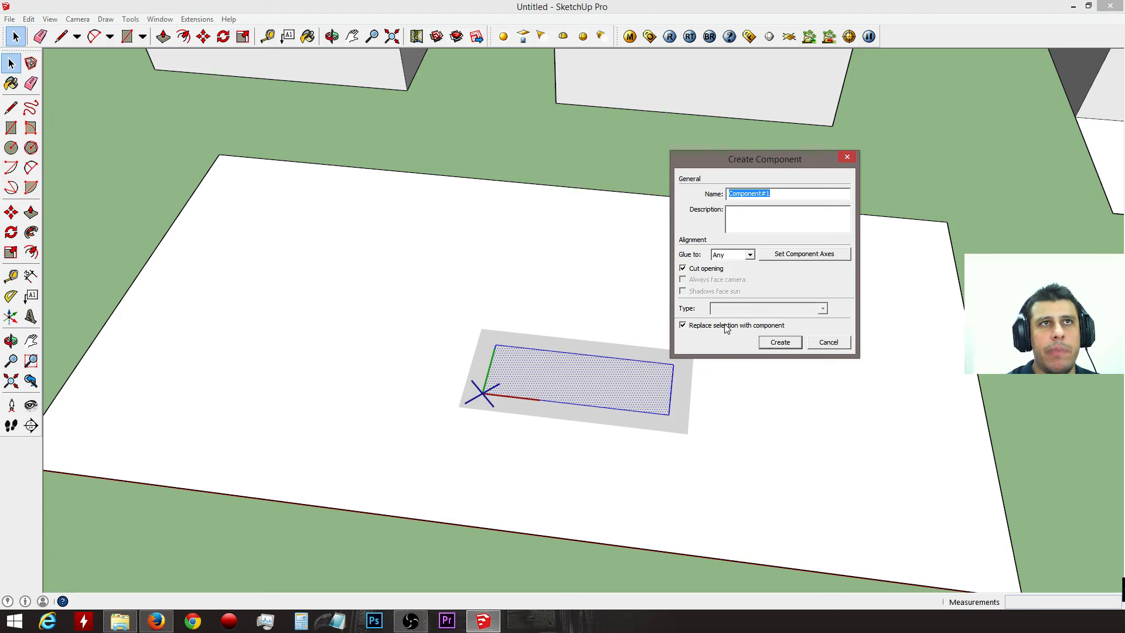
pyautogui.click(780, 342)
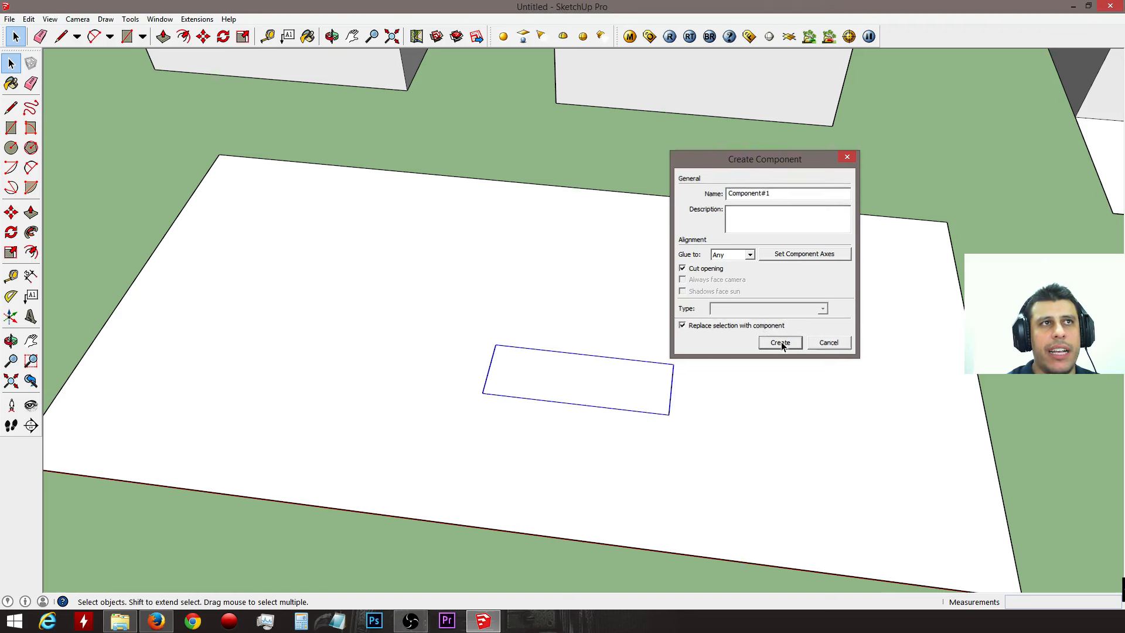
# Step: Try moving the rectangle component across the large face and past its front edge
pyautogui.press('m')
pyautogui.click(598, 386)
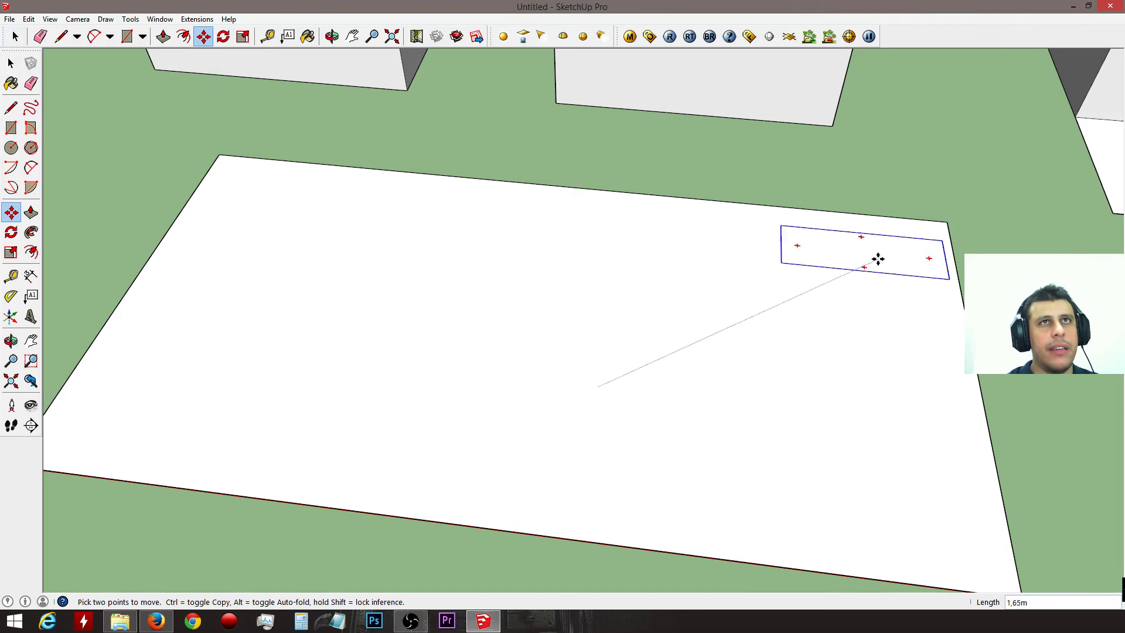
pyautogui.moveTo(793, 209); pyautogui.dragTo(498, 321, button='middle')
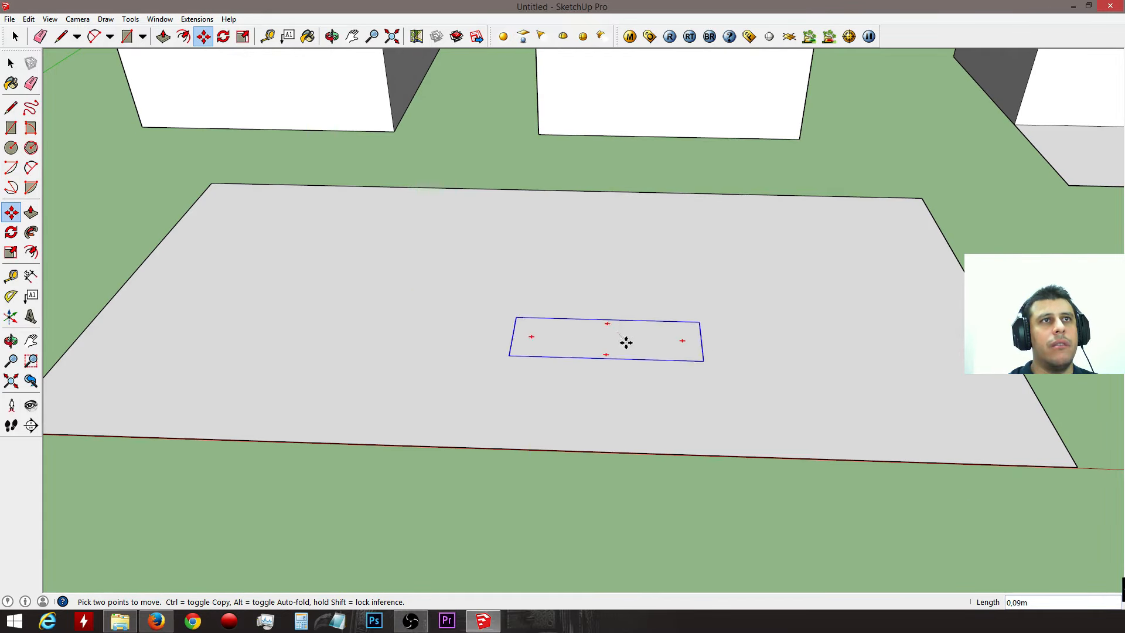
pyautogui.moveTo(832, 293); pyautogui.dragTo(971, 105, button='middle')
pyautogui.moveTo(645, 176); pyautogui.dragTo(561, 335, button='middle')
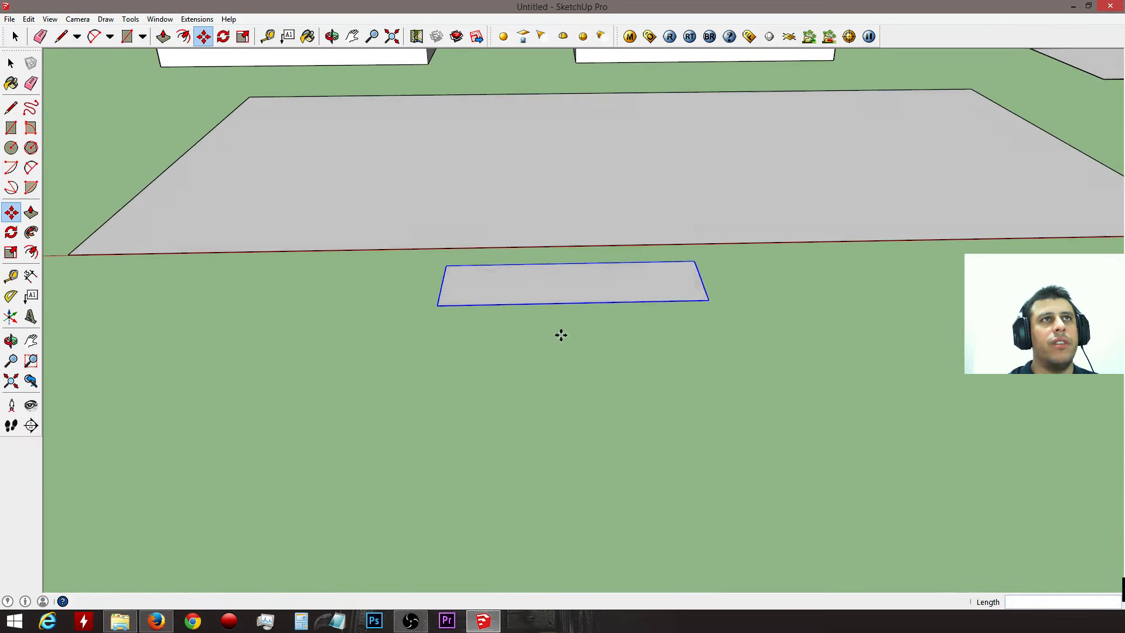
pyautogui.click(725, 170)
pyautogui.press('space')
# Step: Examine how the rectangle component sits on the large face from several angles and distances
pyautogui.moveTo(703, 181); pyautogui.dragTo(562, 308, button='middle')
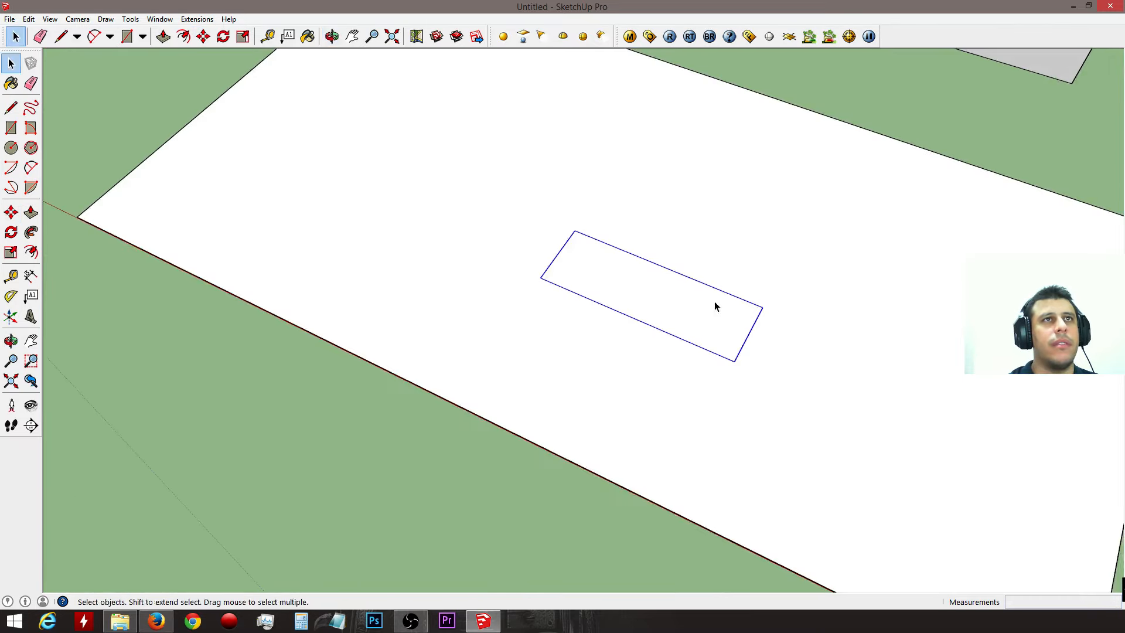
pyautogui.moveTo(715, 301); pyautogui.dragTo(482, 109, button='middle')
pyautogui.scroll(-8, 502, 318)
pyautogui.moveTo(844, 346); pyautogui.dragTo(721, 194, button='middle')
pyautogui.scroll(5, 857, 285)
pyautogui.moveTo(858, 289); pyautogui.dragTo(961, 498, button='middle')
pyautogui.scroll(-7, 827, 371)
pyautogui.moveTo(542, 410); pyautogui.dragTo(768, 457, button='middle')
pyautogui.scroll(6, 513, 433)
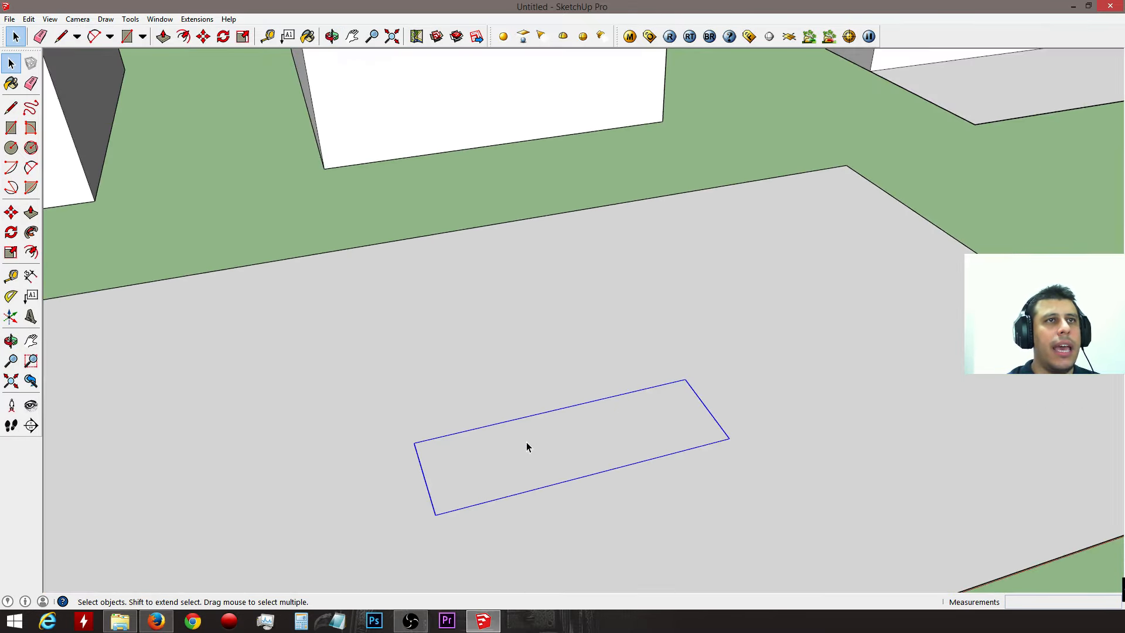
# Step: Delete the face inside the rectangle component and leave component editing
pyautogui.doubleClick(533, 440)
pyautogui.click(597, 439)
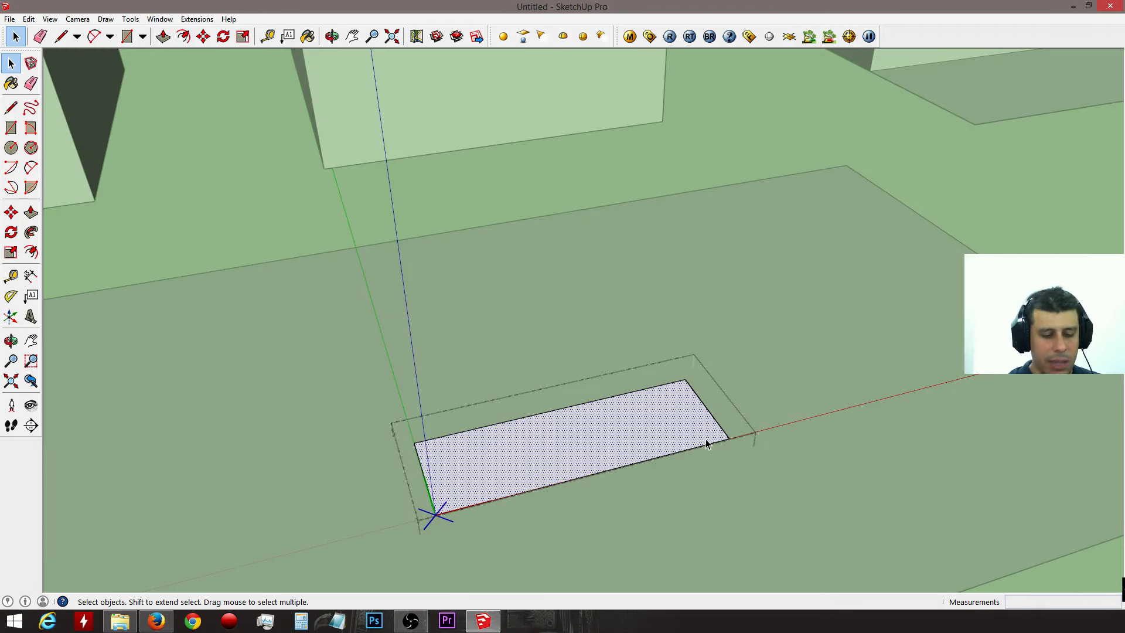
pyautogui.click(706, 443)
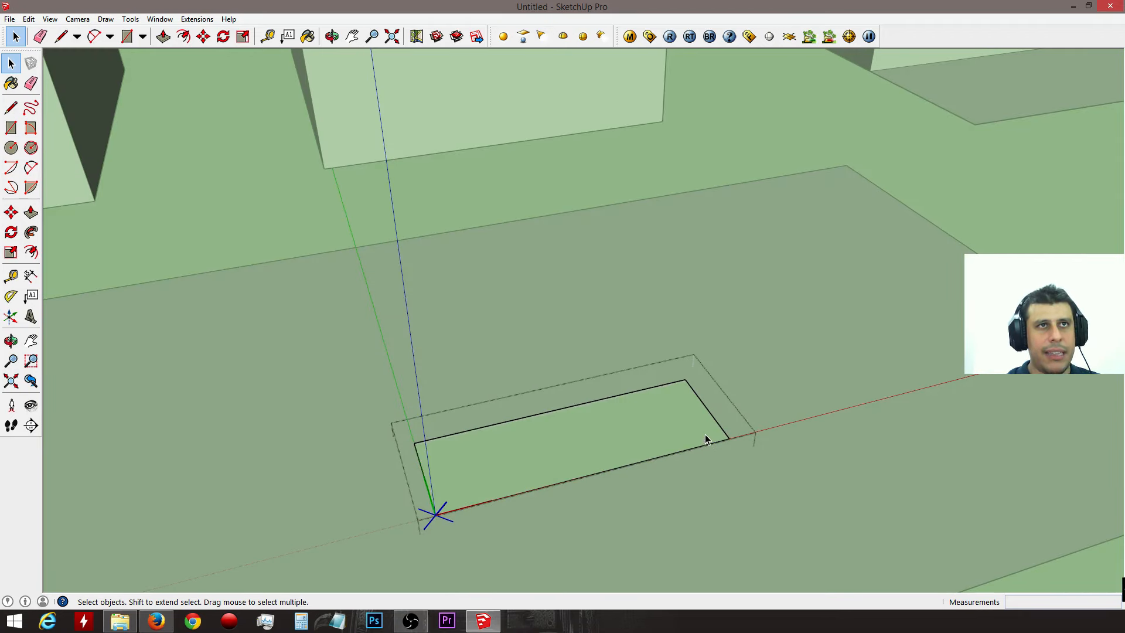
pyautogui.press('Escape')
pyautogui.scroll(-6, 697, 419)
pyautogui.moveTo(701, 419); pyautogui.dragTo(831, 404, button='middle')
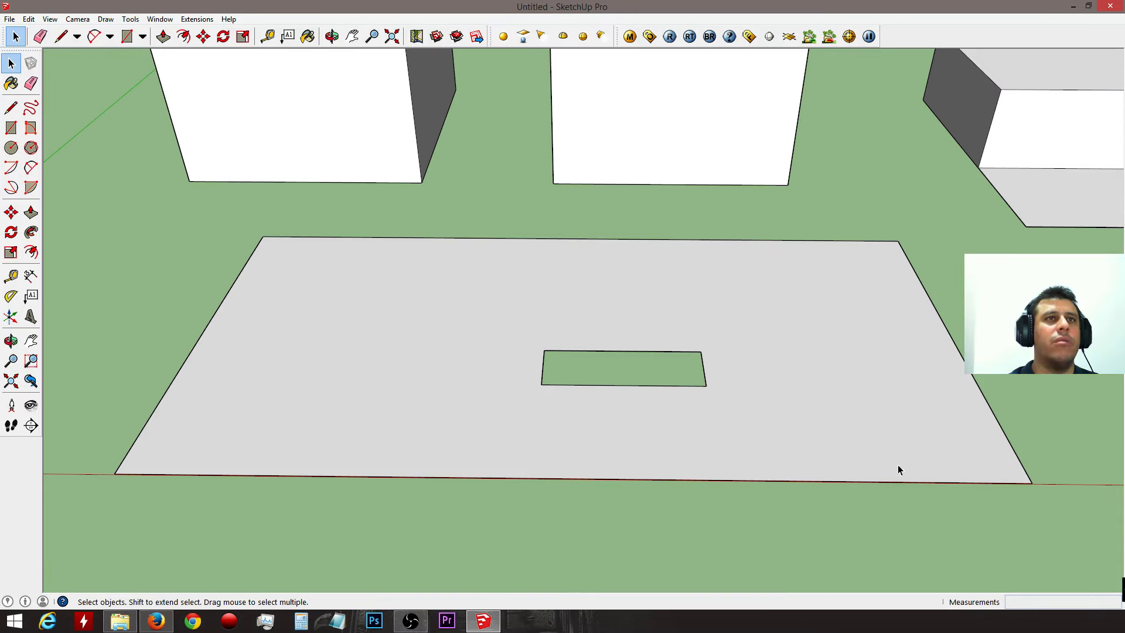
# Step: Draw a small rectangle on the large face behind the existing opening and make its face and edges a group
pyautogui.moveTo(872, 437); pyautogui.dragTo(790, 519, button='middle')
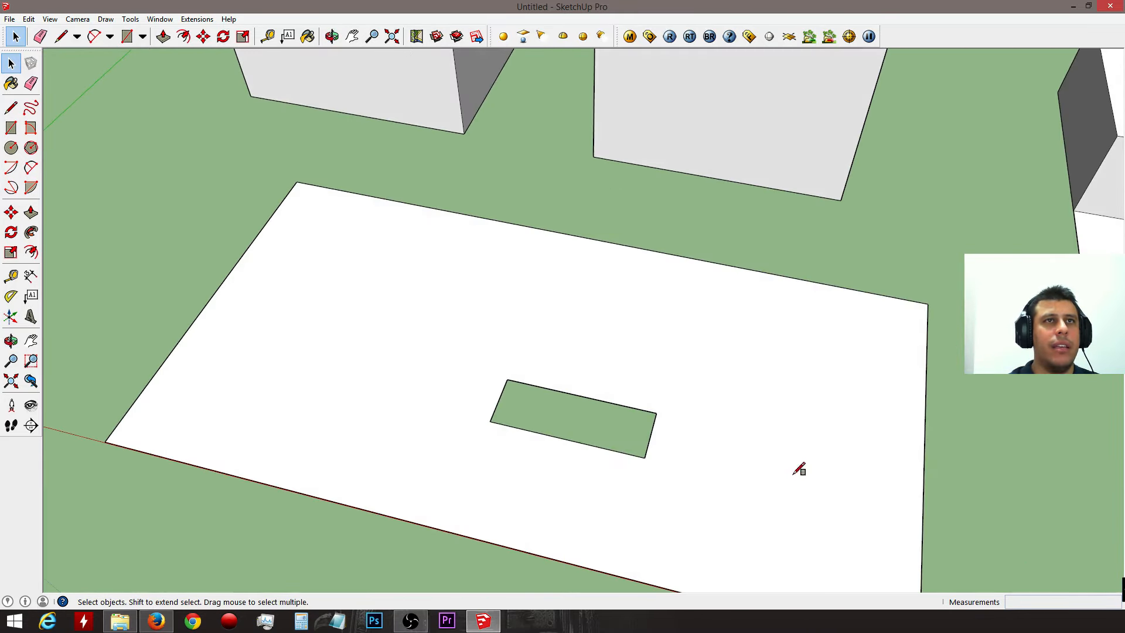
pyautogui.press('r')
pyautogui.click(618, 319)
pyautogui.click(751, 386)
pyautogui.press('space')
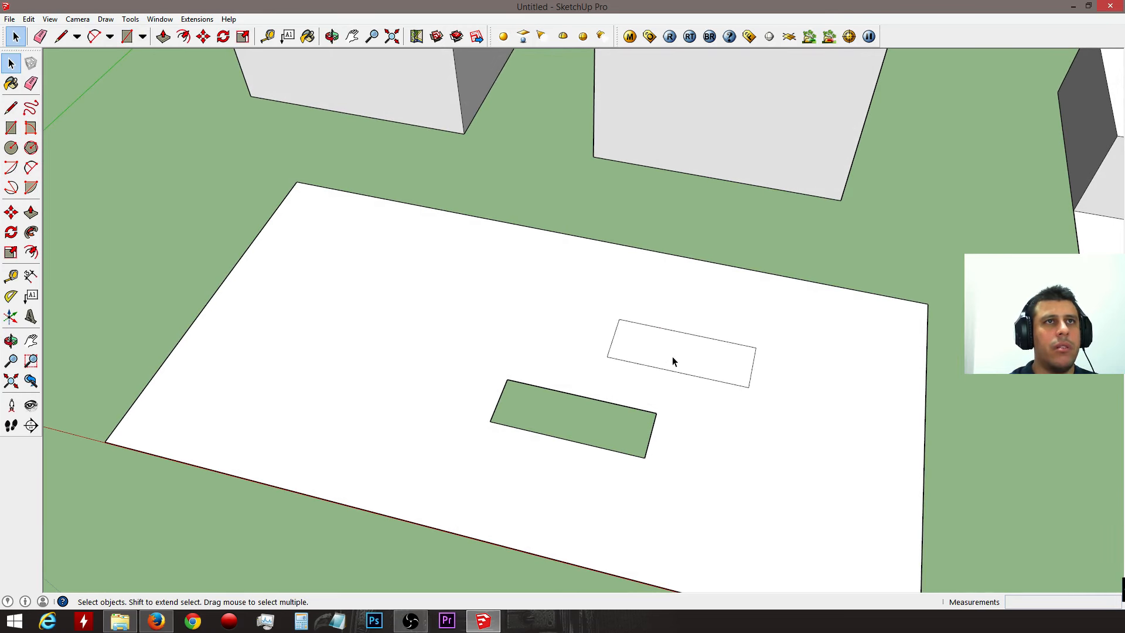
pyautogui.rightClick(673, 357)
pyautogui.doubleClick(672, 356)
pyautogui.rightClick(673, 356)
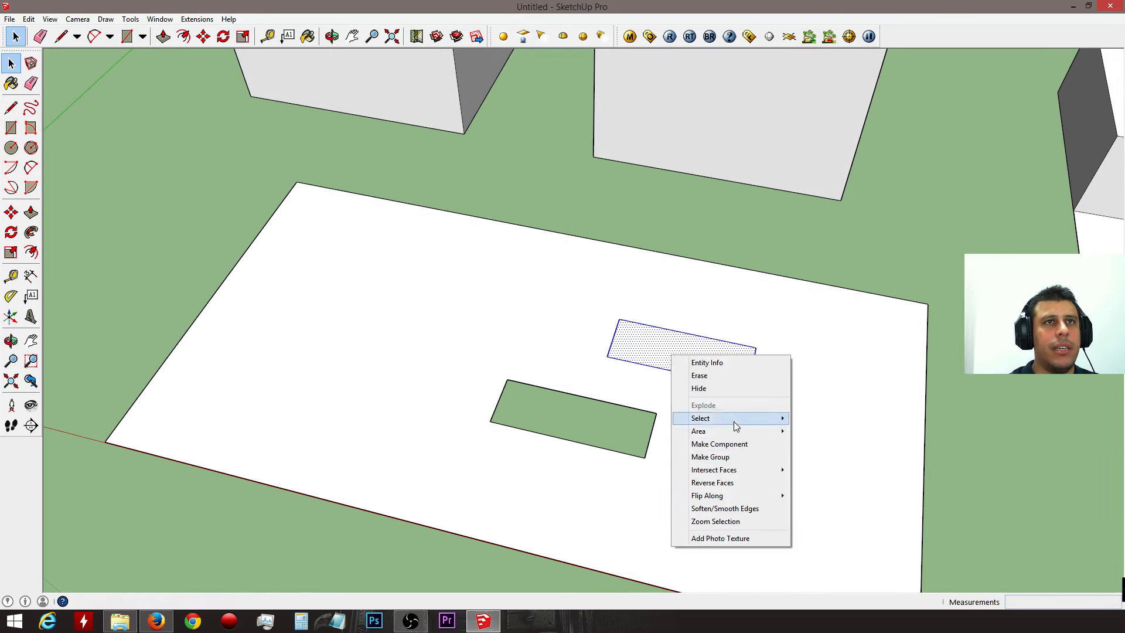
pyautogui.click(732, 454)
# Step: Try deleting the face together with its edges inside the new group, and undo the deletion
pyautogui.doubleClick(675, 351)
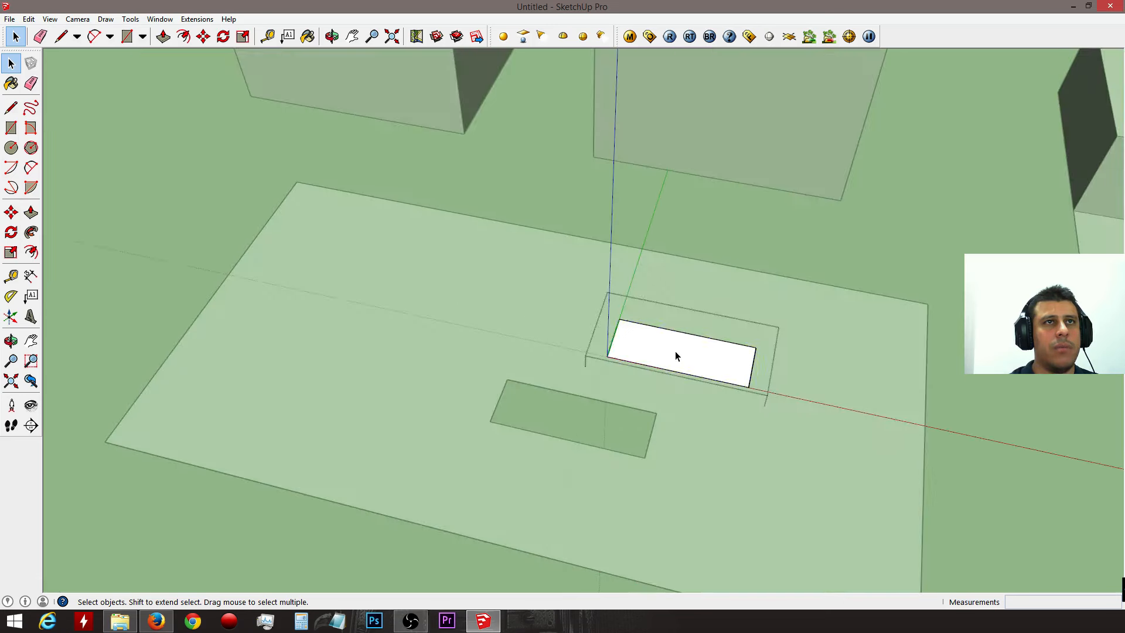
pyautogui.doubleClick(683, 357)
pyautogui.press('Delete')
pyautogui.click(750, 382)
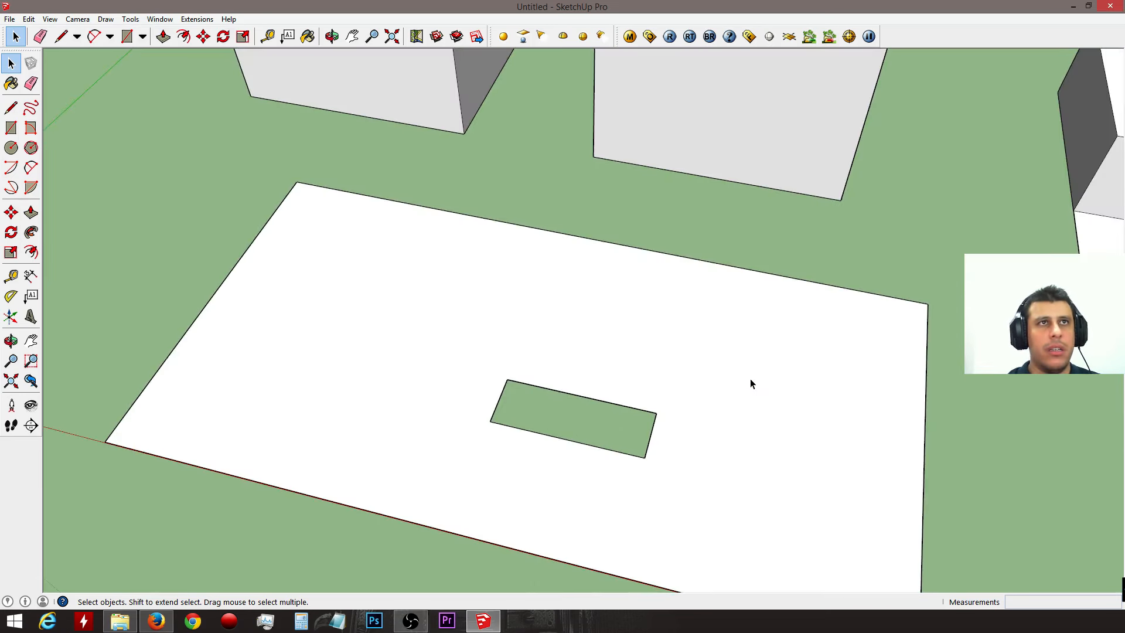
pyautogui.scroll(-3, 745, 374)
pyautogui.moveTo(736, 378); pyautogui.dragTo(655, 306, button='middle')
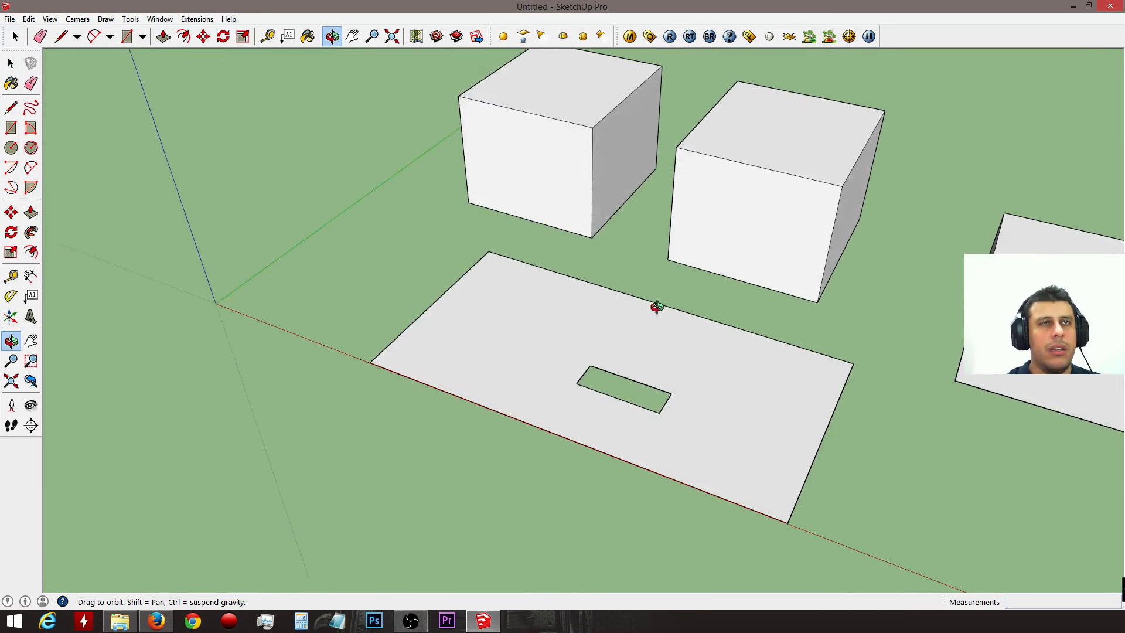
pyautogui.doubleClick(675, 353)
pyautogui.hotkey('ctrl', 'z')
pyautogui.hotkey('ctrl', 'z')
# Step: Delete only the face inside the new rectangle group, keeping its edges, and leave group editing
pyautogui.scroll(5, 686, 363)
pyautogui.doubleClick(686, 364)
pyautogui.click(713, 379)
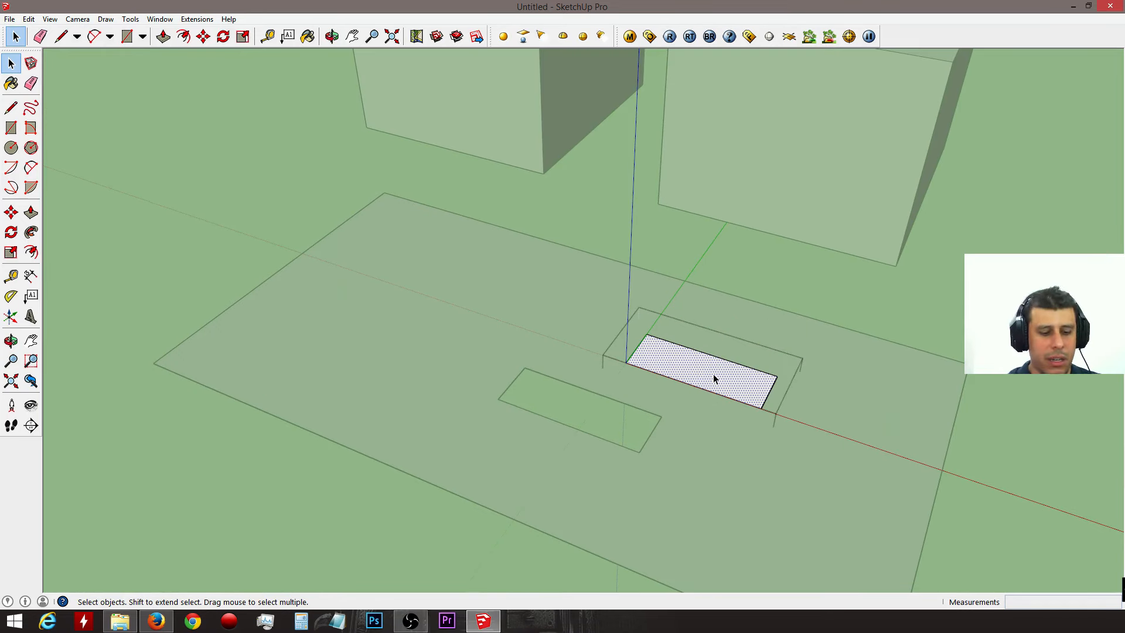
pyautogui.press('Delete')
pyautogui.click(740, 382)
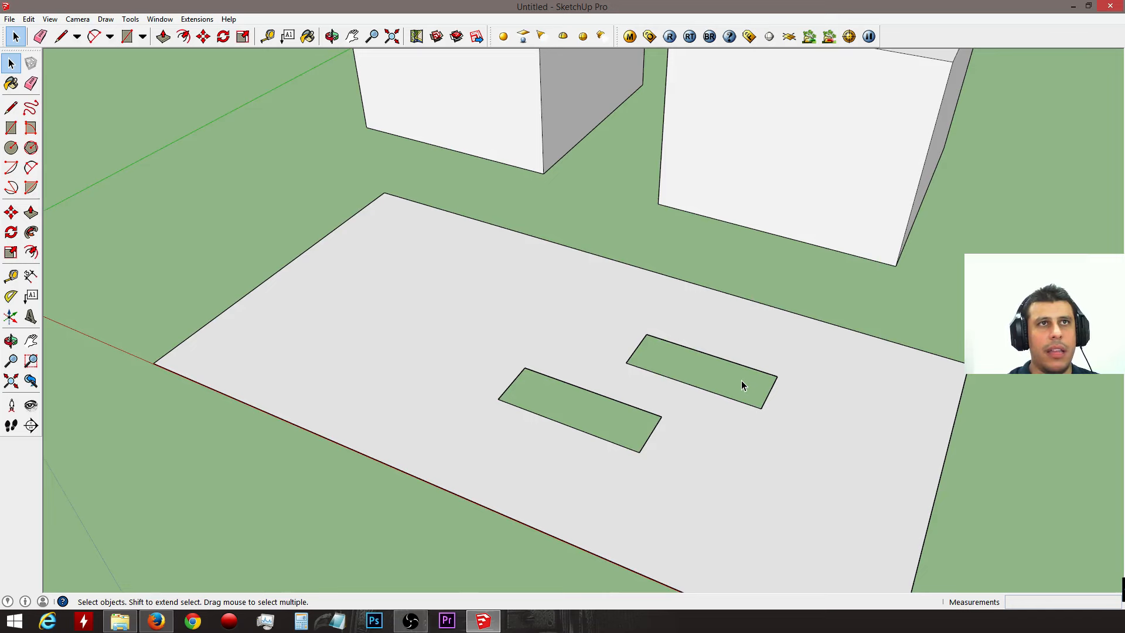
# Step: Move the rectangle group across the large face to sit beside the rectangle component
pyautogui.click(757, 409)
pyautogui.moveTo(771, 399); pyautogui.dragTo(912, 385, button='middle')
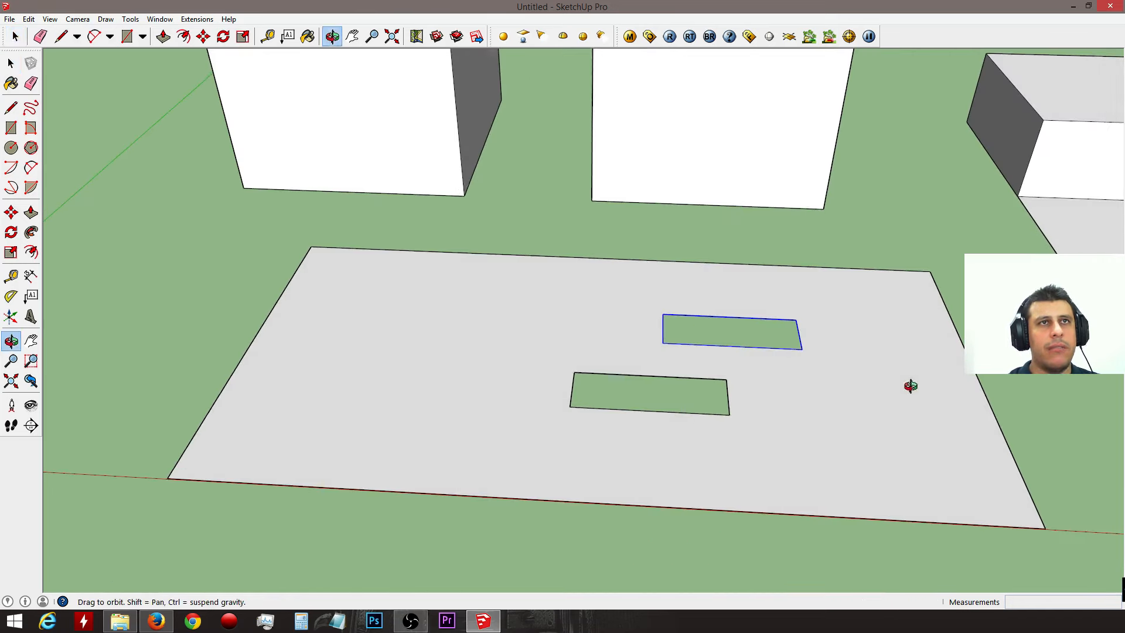
pyautogui.click(551, 333)
pyautogui.click(717, 344)
pyautogui.click(733, 346)
pyautogui.scroll(-3, 567, 349)
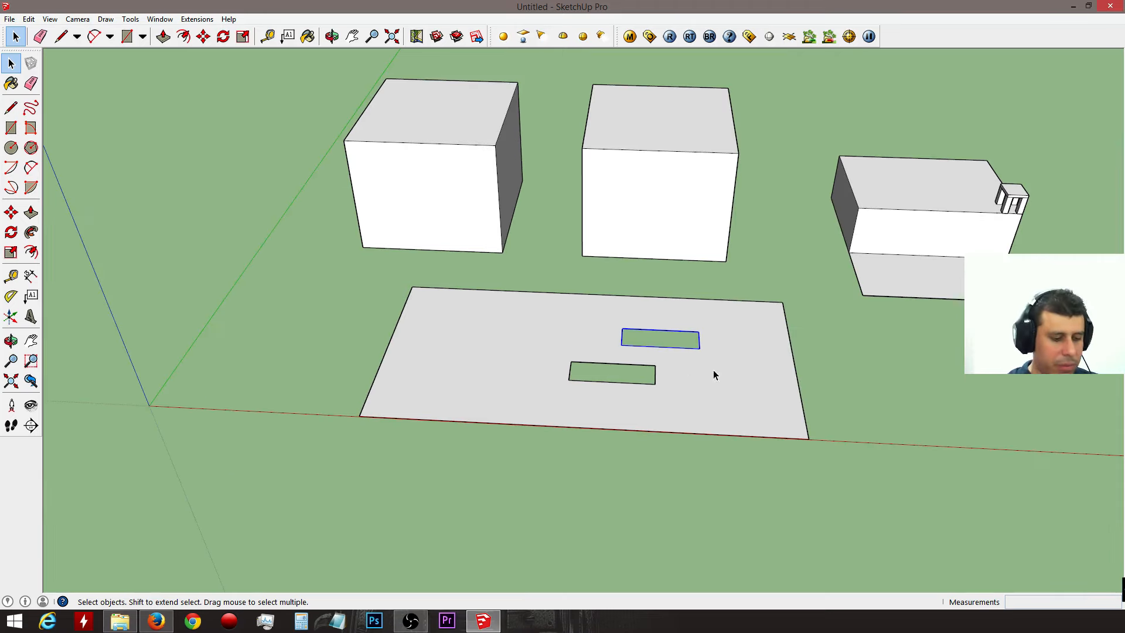
pyautogui.press('m')
pyautogui.click(700, 330)
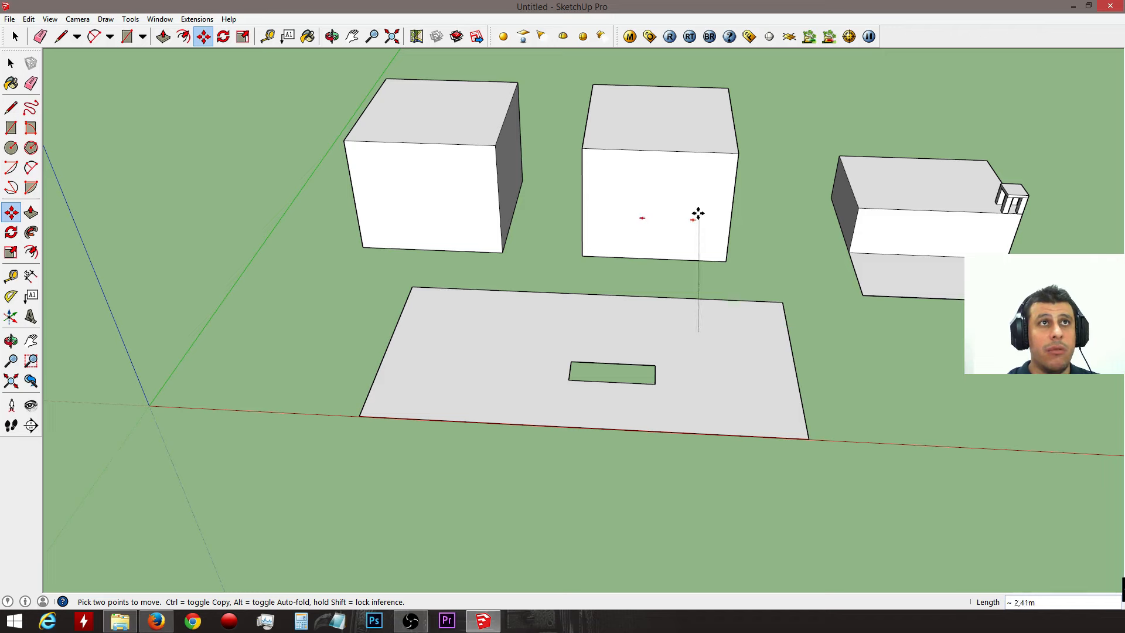
pyautogui.click(755, 372)
pyautogui.press('space')
# Step: Paste a copy of the rectangle group onto the front face of the middle box
pyautogui.moveTo(762, 378); pyautogui.dragTo(476, 296, button='middle')
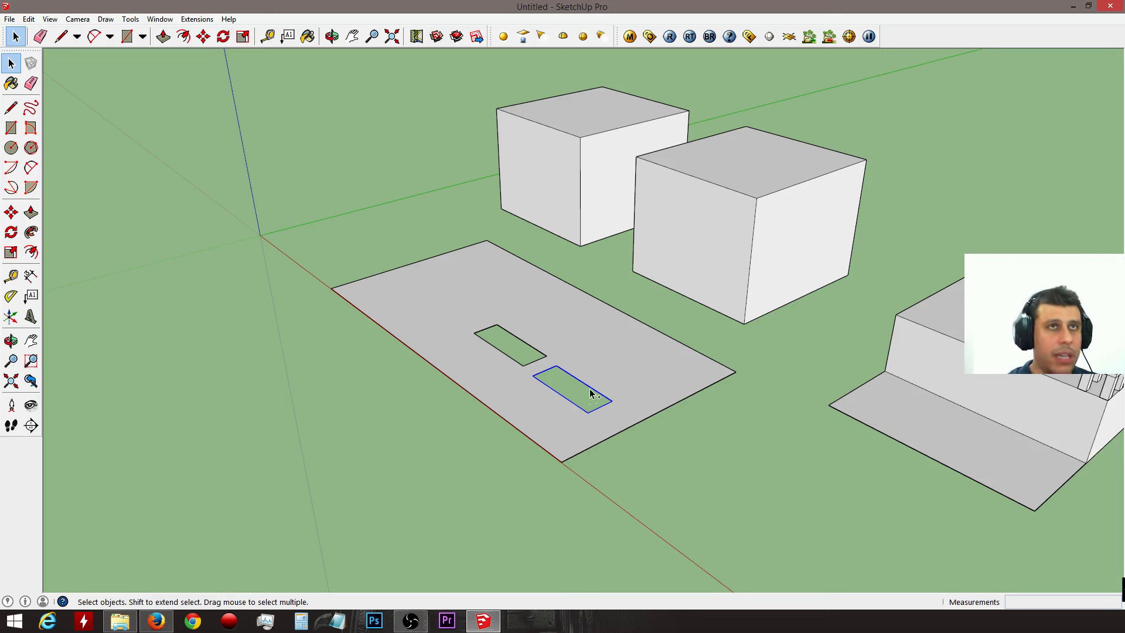
pyautogui.hotkey('ctrl', 'v')
pyautogui.click(668, 232)
pyautogui.moveTo(666, 274); pyautogui.dragTo(941, 242, button='middle')
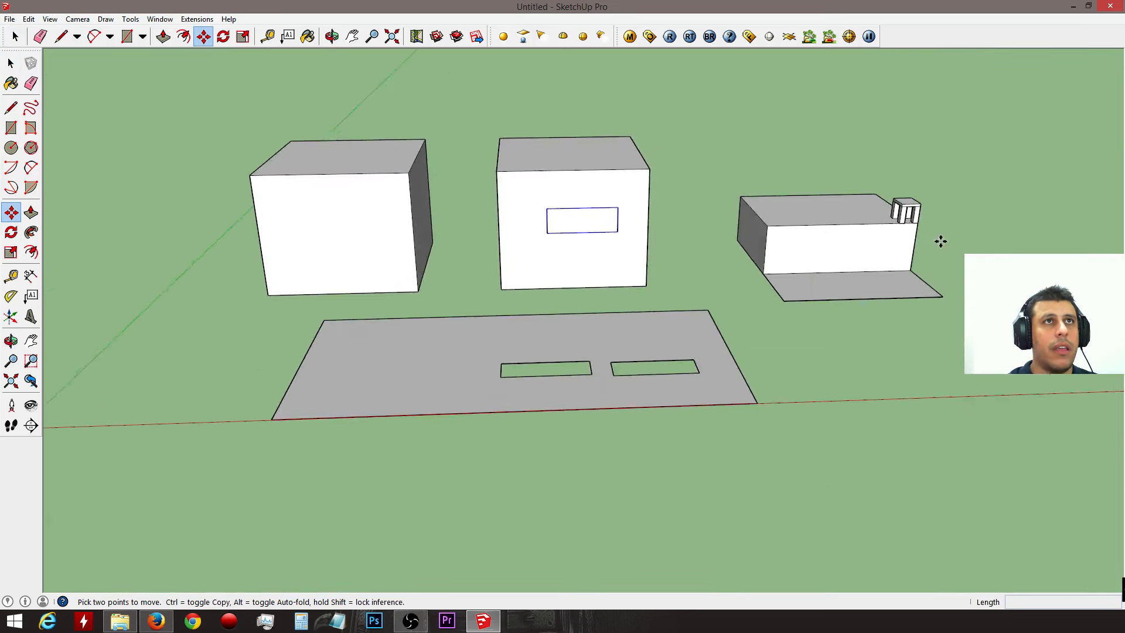
pyautogui.scroll(5, 615, 229)
pyautogui.press('space')
pyautogui.click(576, 225)
pyautogui.scroll(-8, 575, 229)
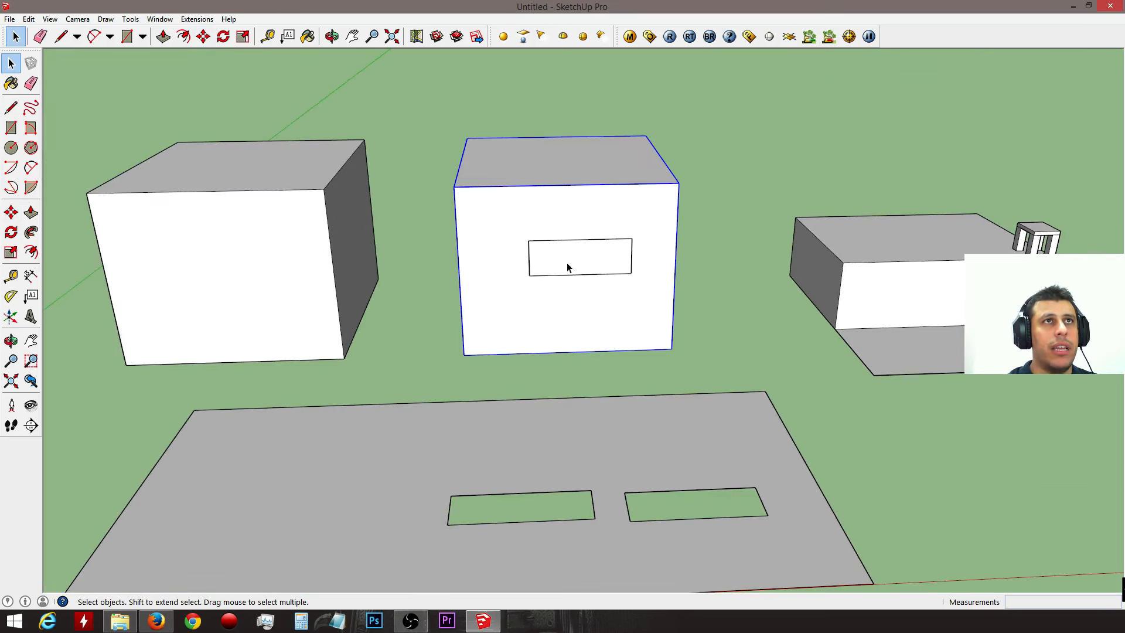
# Step: Copy the rectangle component from the large face and paste it on the middle box's front, above the pasted group
pyautogui.click(628, 428)
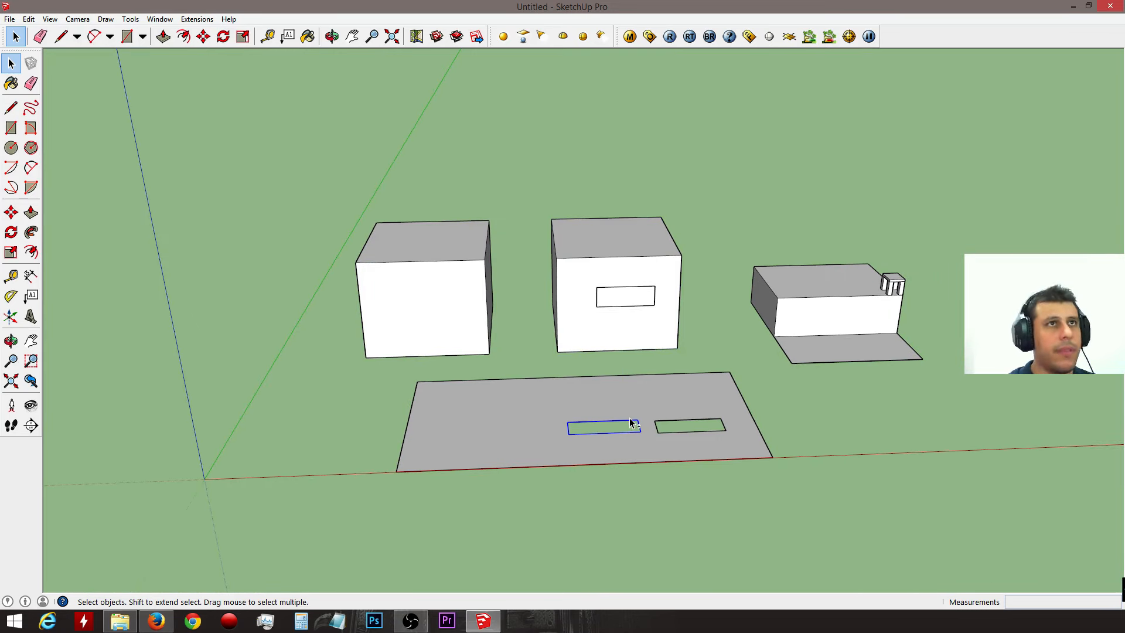
pyautogui.hotkey('ctrl', 'c')
pyautogui.hotkey('ctrl', 'v')
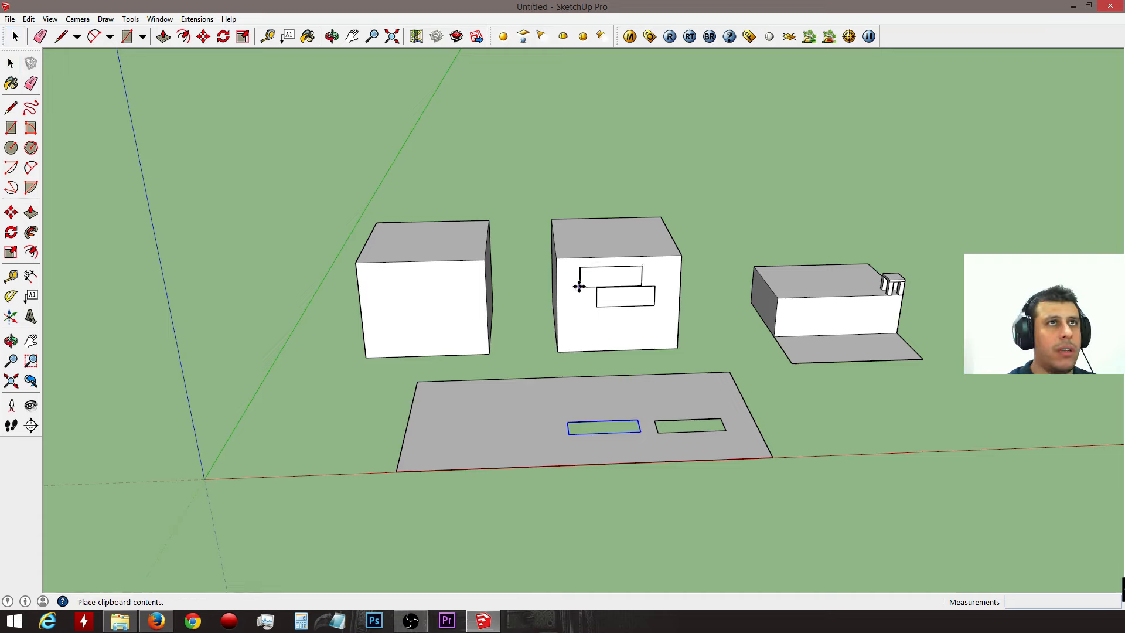
pyautogui.scroll(4, 580, 284)
pyautogui.click(586, 273)
pyautogui.moveTo(776, 297); pyautogui.dragTo(737, 323, button='middle')
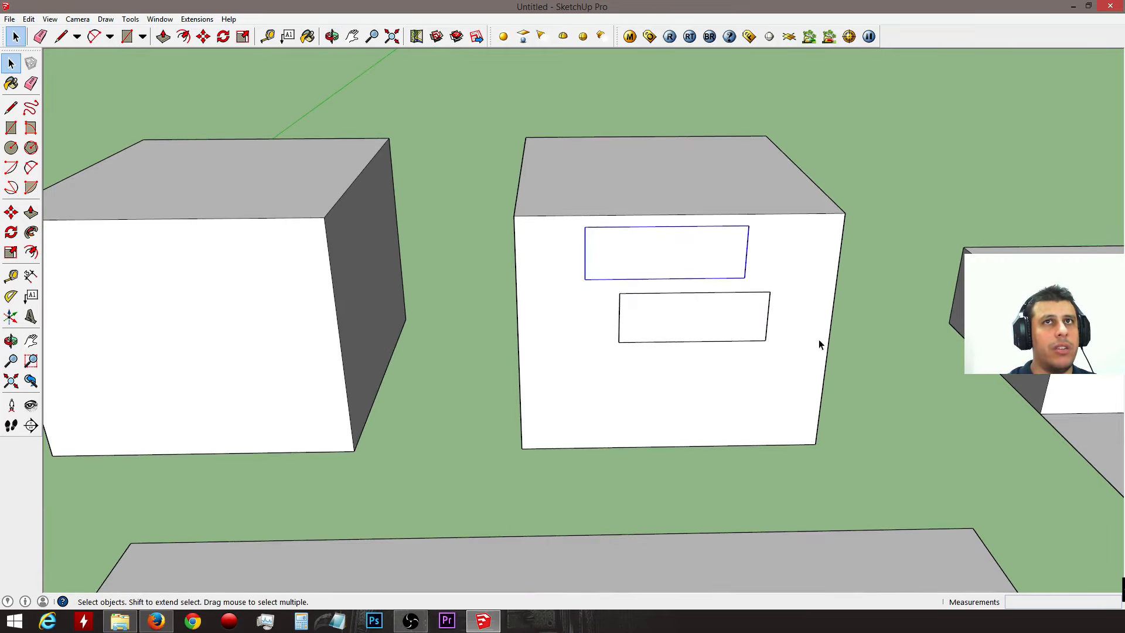
pyautogui.moveTo(1030, 364); pyautogui.dragTo(788, 358, button='middle')
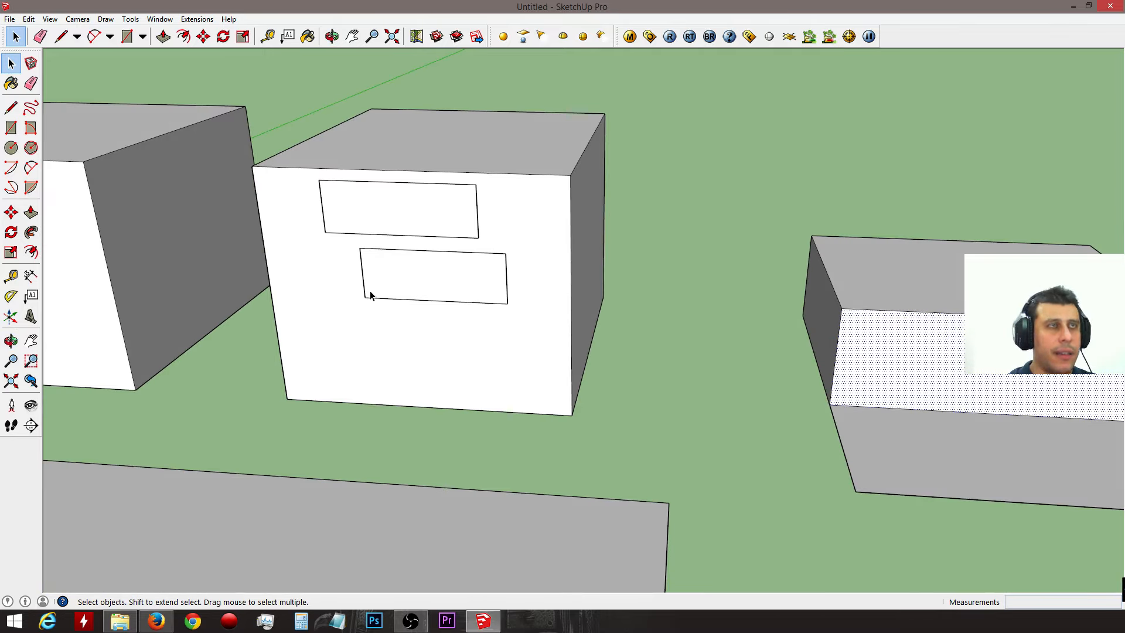
# Step: Paste another copy of the rectangle component onto the front wall of the low loose-geometry box
pyautogui.scroll(-5, 373, 301)
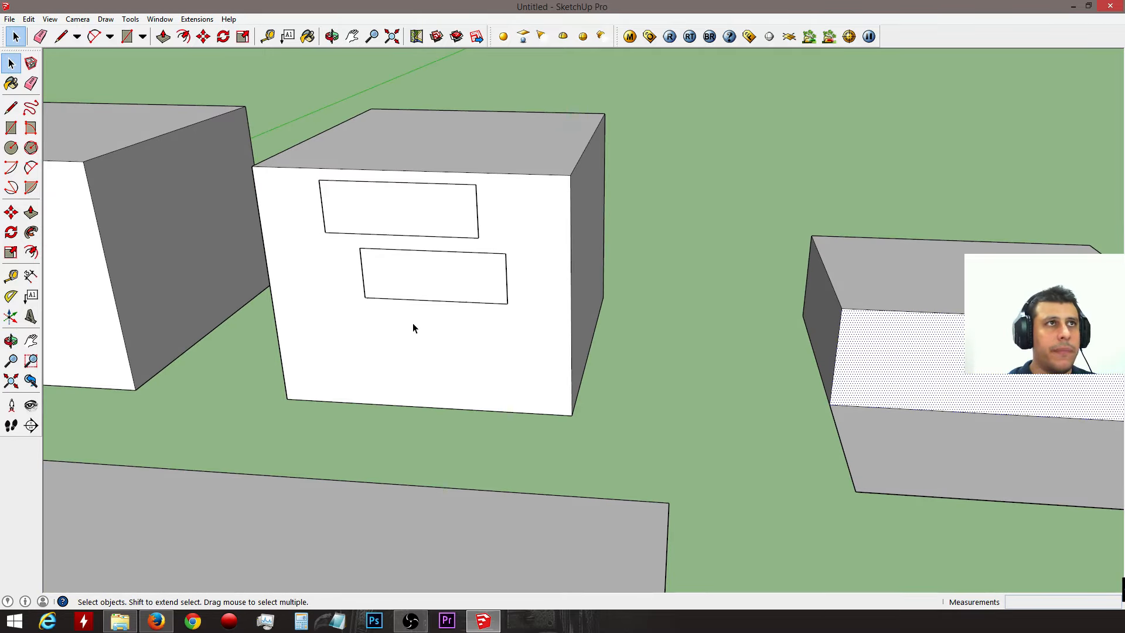
pyautogui.hotkey('ctrl', 'v')
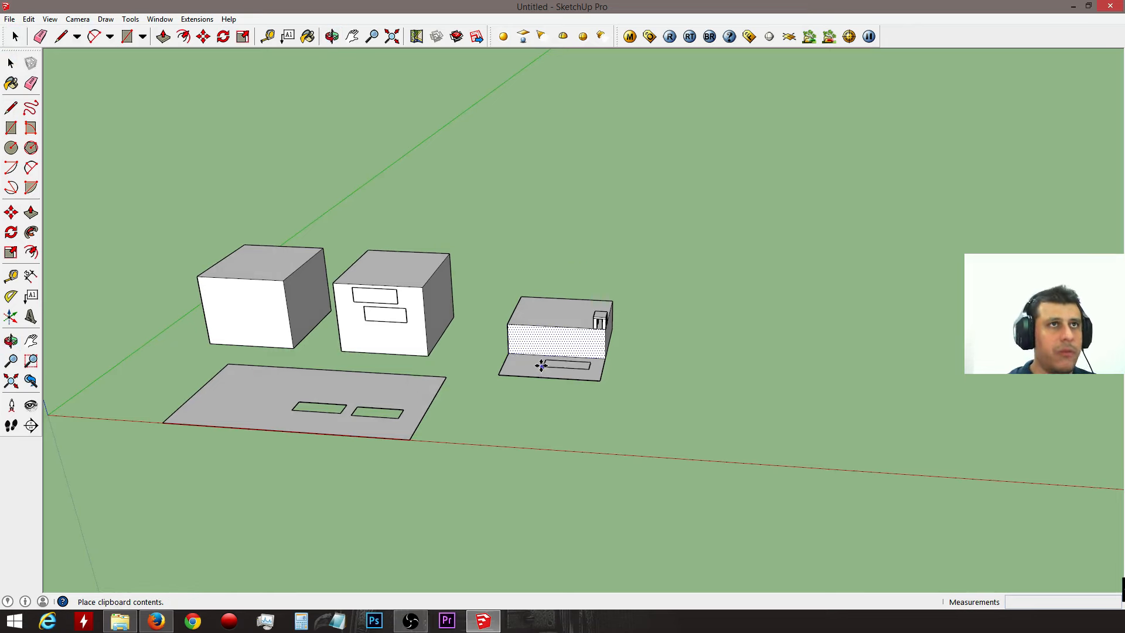
pyautogui.scroll(5, 527, 351)
pyautogui.click(522, 346)
pyautogui.scroll(-3, 467, 334)
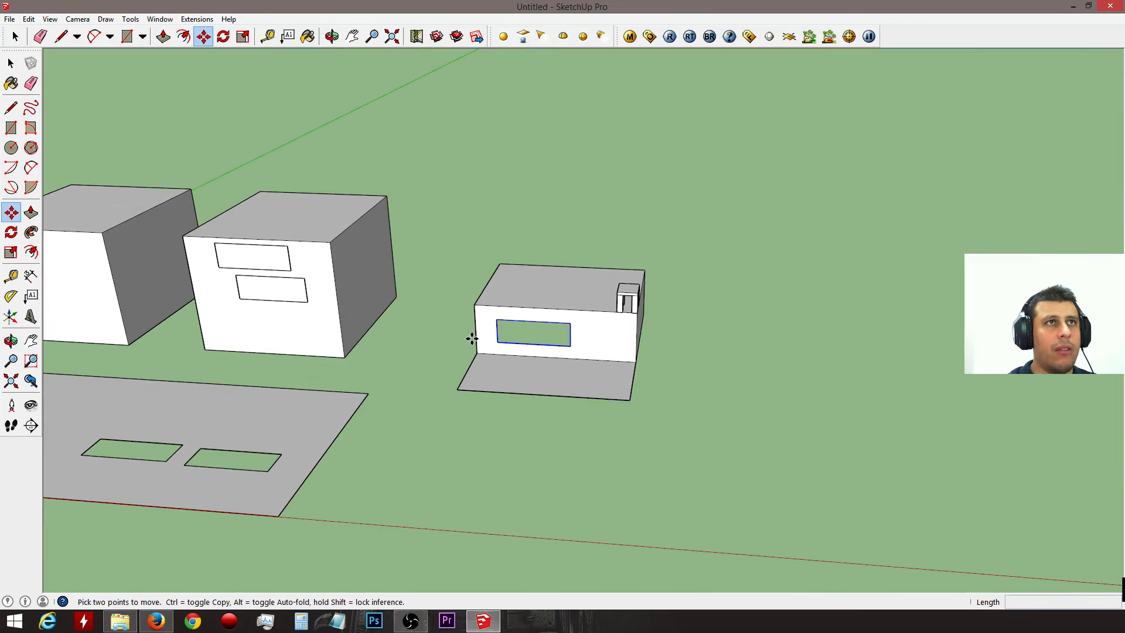
pyautogui.press('space')
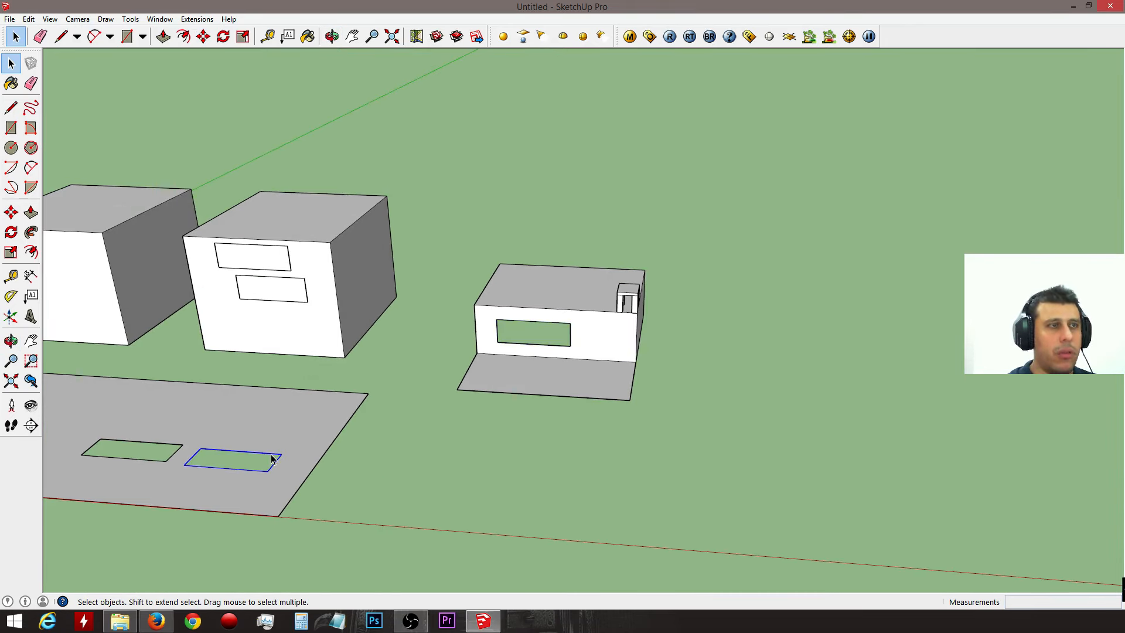
# Step: Paste a copy of the rectangle group onto the flat face in front of the low box
pyautogui.hotkey('ctrl', 'v')
pyautogui.scroll(5, 596, 375)
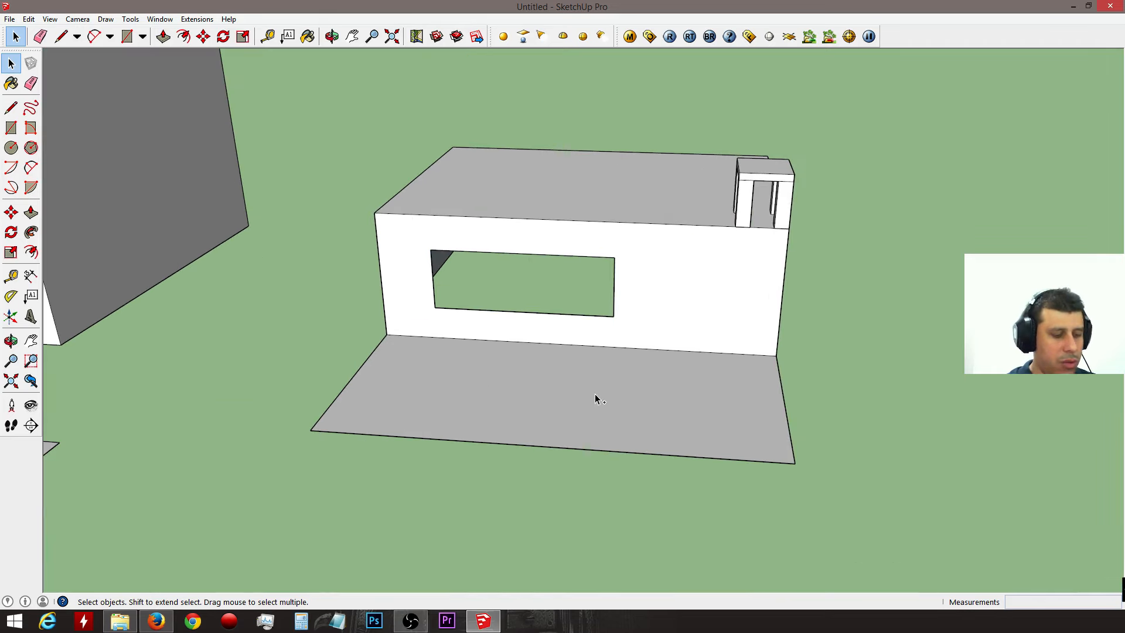
pyautogui.click(500, 414)
# Step: Delete both pasted rectangles from the front of the middle box
pyautogui.moveTo(588, 410); pyautogui.dragTo(674, 372, button='middle')
pyautogui.scroll(-3, 669, 370)
pyautogui.moveTo(658, 375); pyautogui.dragTo(516, 339, button='middle')
pyautogui.scroll(5, 487, 352)
pyautogui.scroll(1, 486, 349)
pyautogui.click(472, 365)
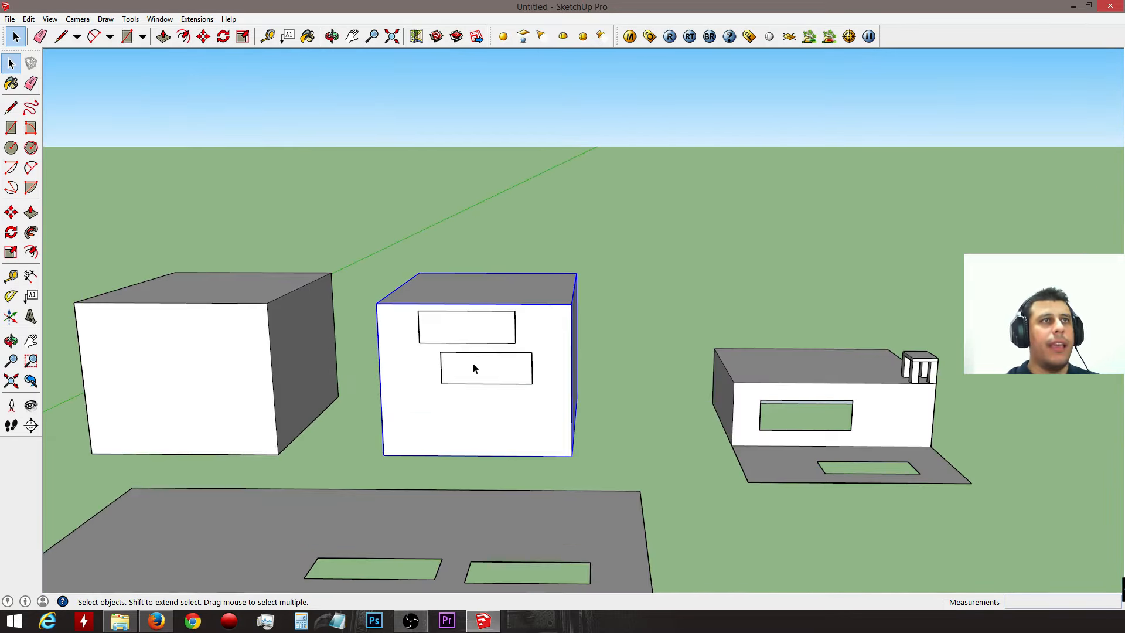
pyautogui.click(472, 312)
pyautogui.press('Delete')
pyautogui.press('Delete')
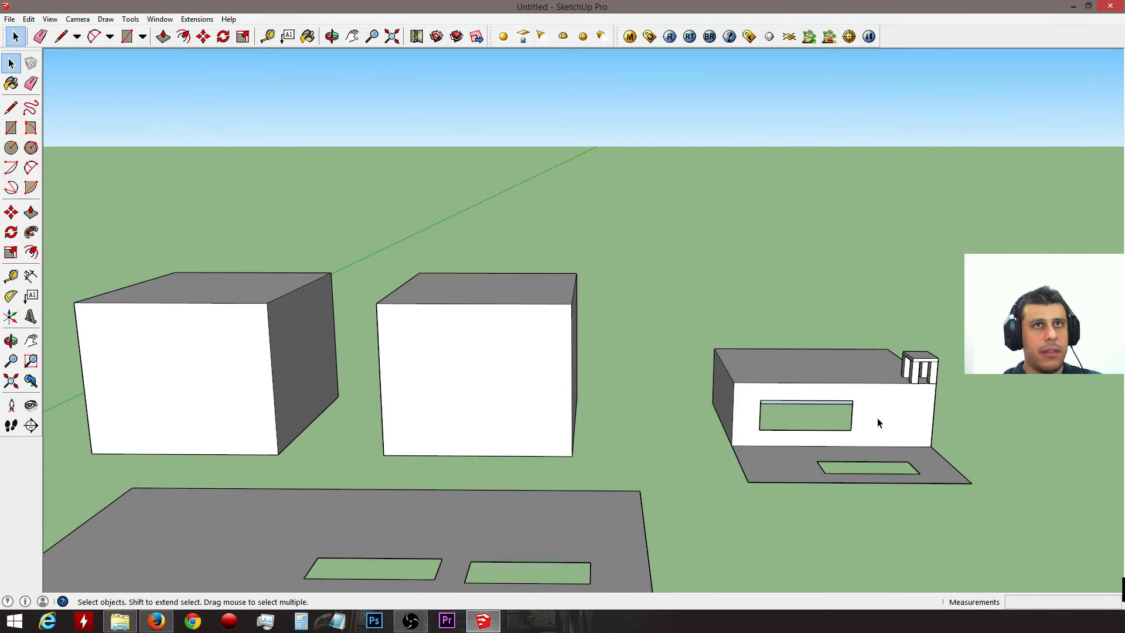
# Step: Examine the opening in the low box's front wall from several angles and distances, and check which object forms it
pyautogui.moveTo(859, 455); pyautogui.dragTo(812, 419, button='middle')
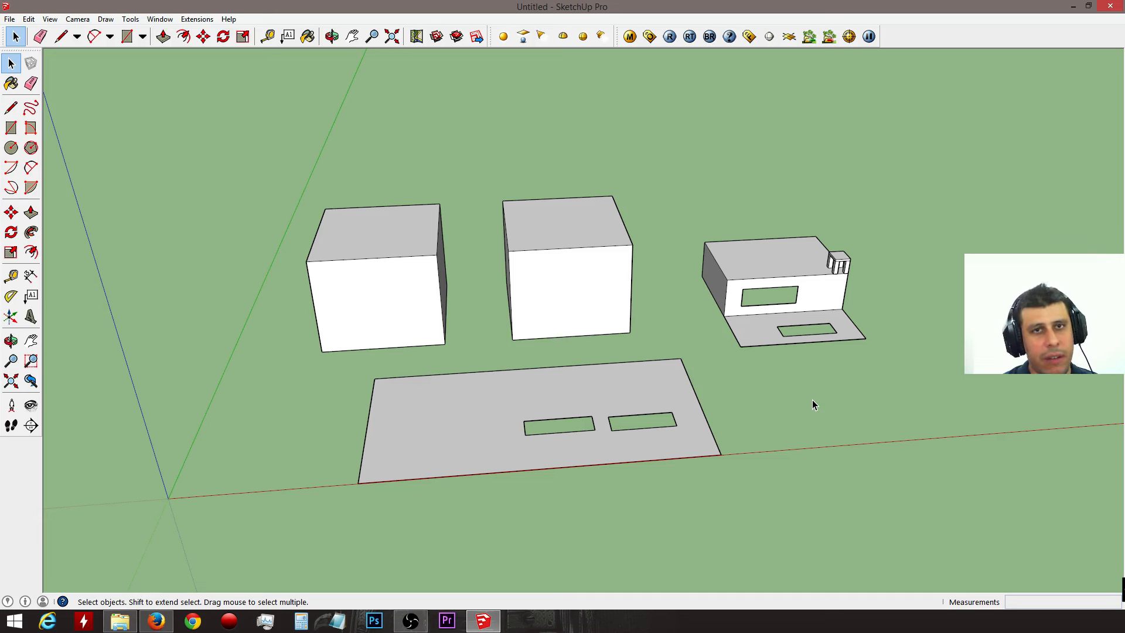
pyautogui.moveTo(787, 338); pyautogui.dragTo(842, 349, button='middle')
pyautogui.scroll(5, 684, 331)
pyautogui.scroll(6, 684, 332)
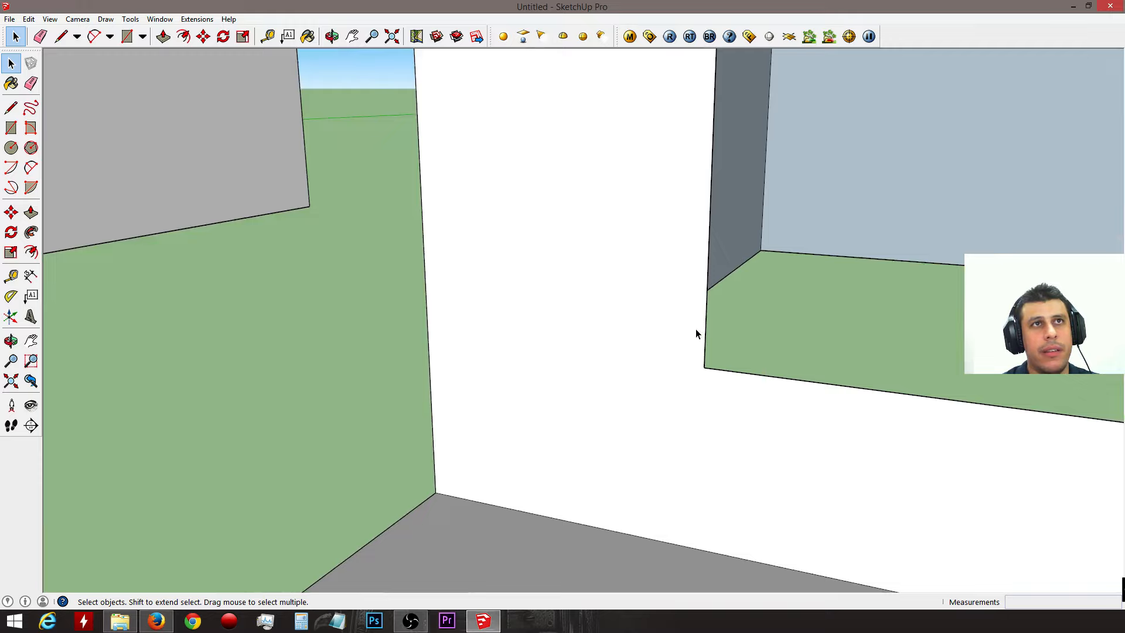
pyautogui.moveTo(751, 402); pyautogui.dragTo(402, 389, button='middle')
pyautogui.scroll(-10, 622, 414)
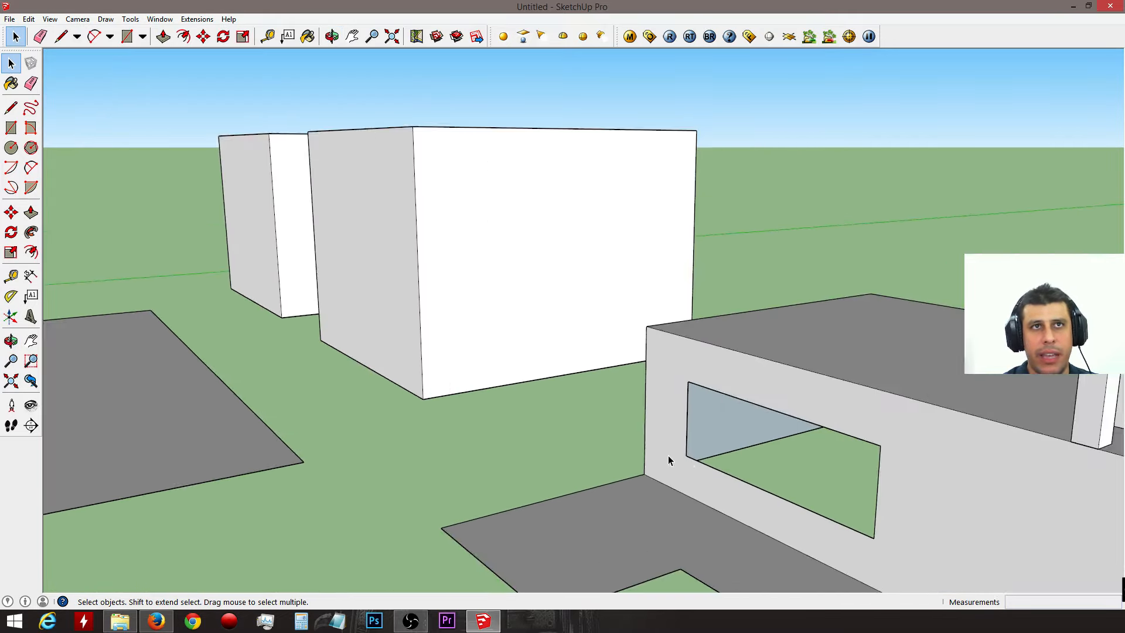
pyautogui.scroll(-5, 668, 459)
pyautogui.moveTo(625, 427); pyautogui.dragTo(771, 296, button='middle')
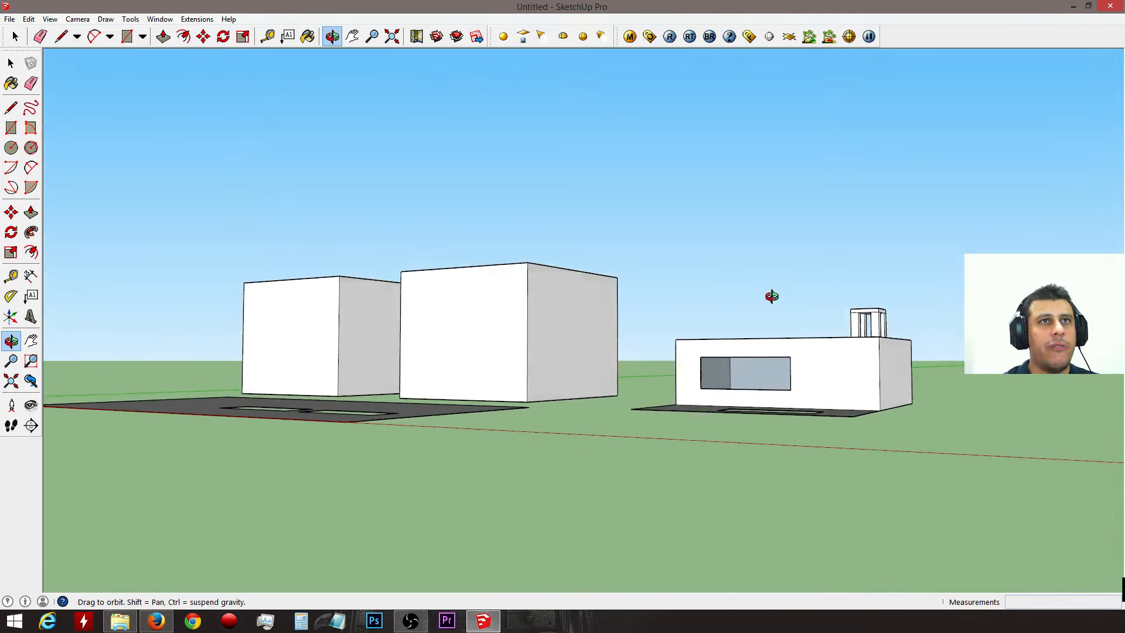
pyautogui.scroll(10, 628, 352)
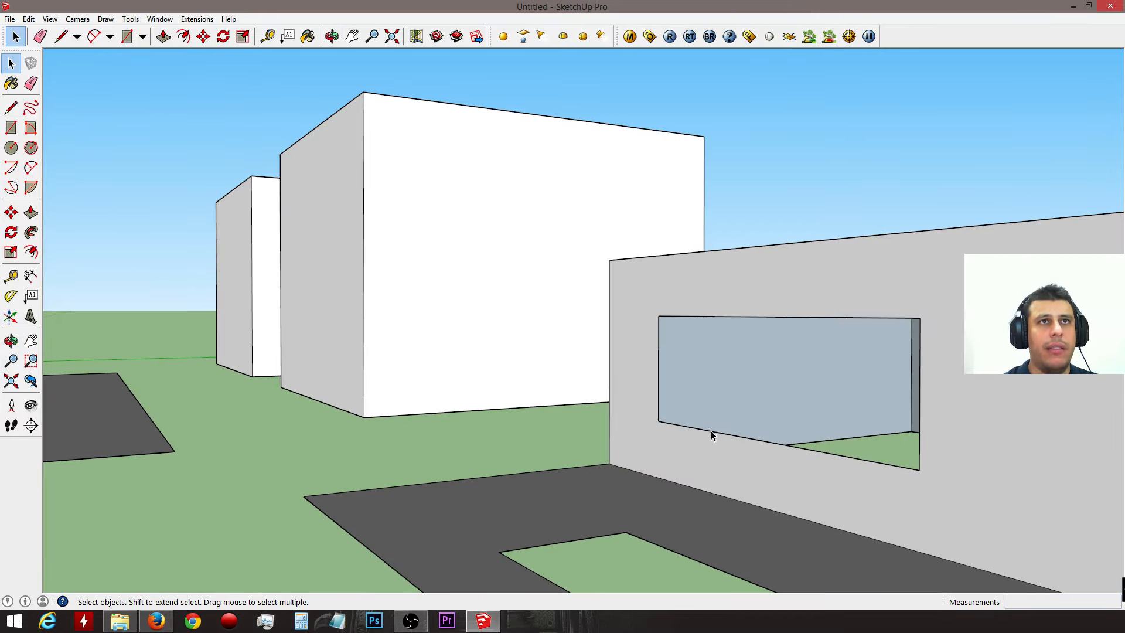
pyautogui.click(717, 430)
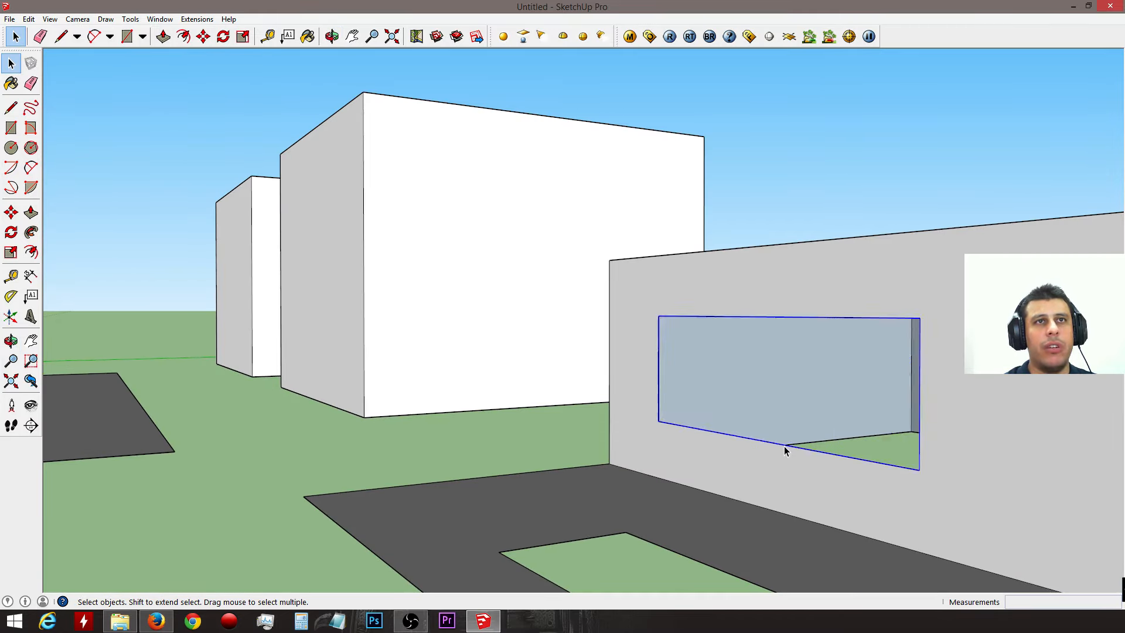
pyautogui.scroll(-6, 785, 451)
pyautogui.moveTo(786, 455); pyautogui.dragTo(592, 509, button='middle')
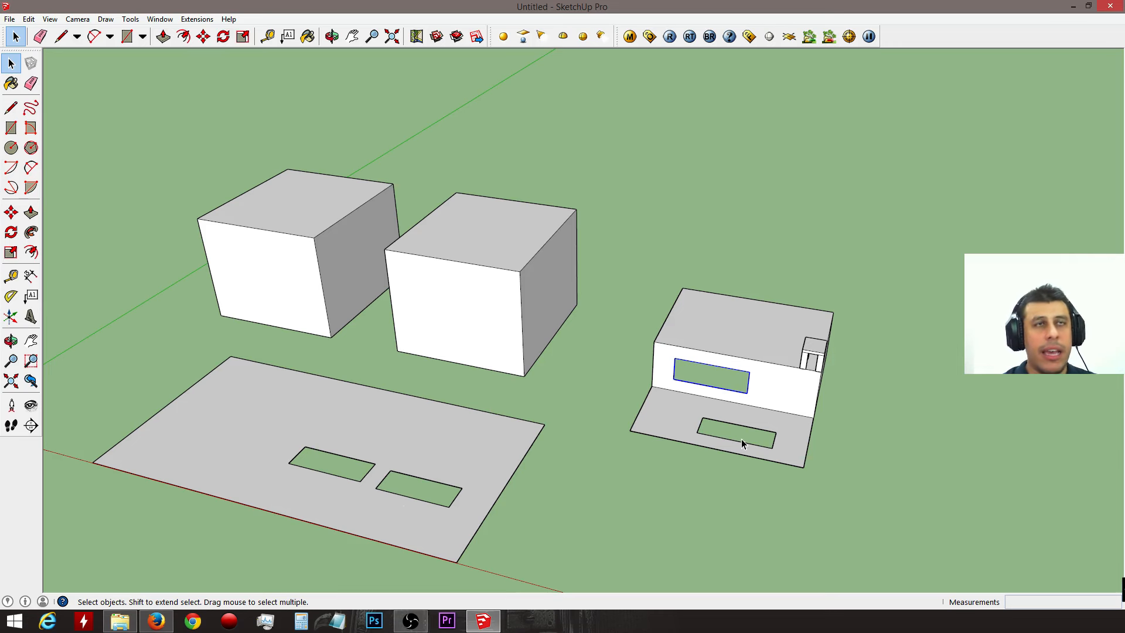
# Step: Delete the two rectangles on the large face and those on the low box's front wall and adjoining flat face
pyautogui.moveTo(466, 462); pyautogui.dragTo(359, 385, button='middle')
pyautogui.moveTo(452, 374); pyautogui.dragTo(685, 518)
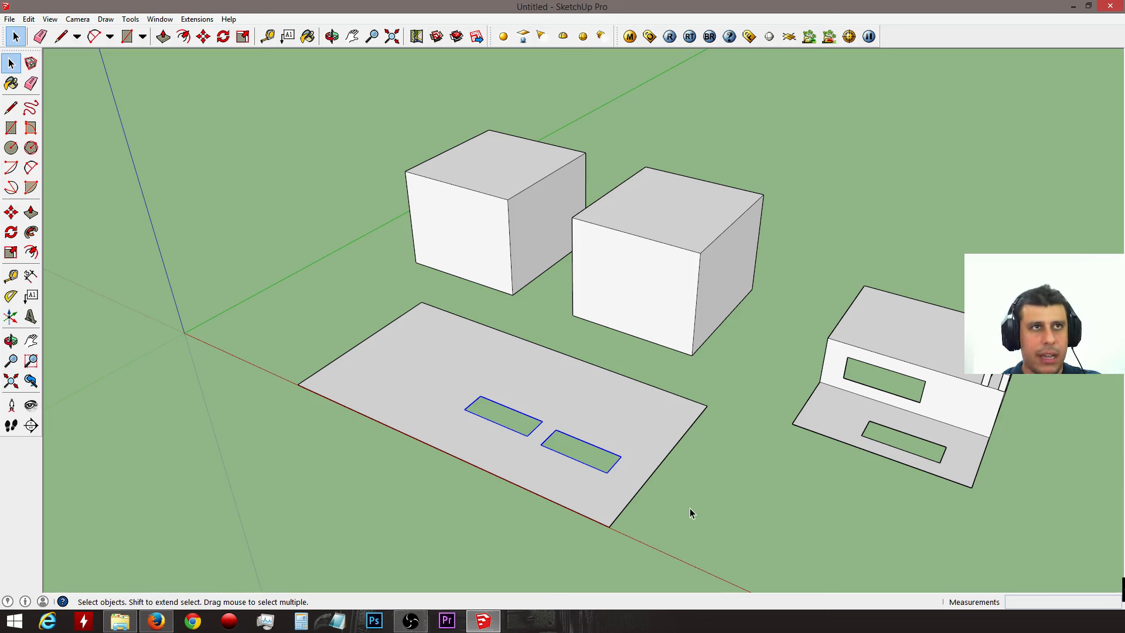
pyautogui.press('Delete')
pyautogui.press('Delete')
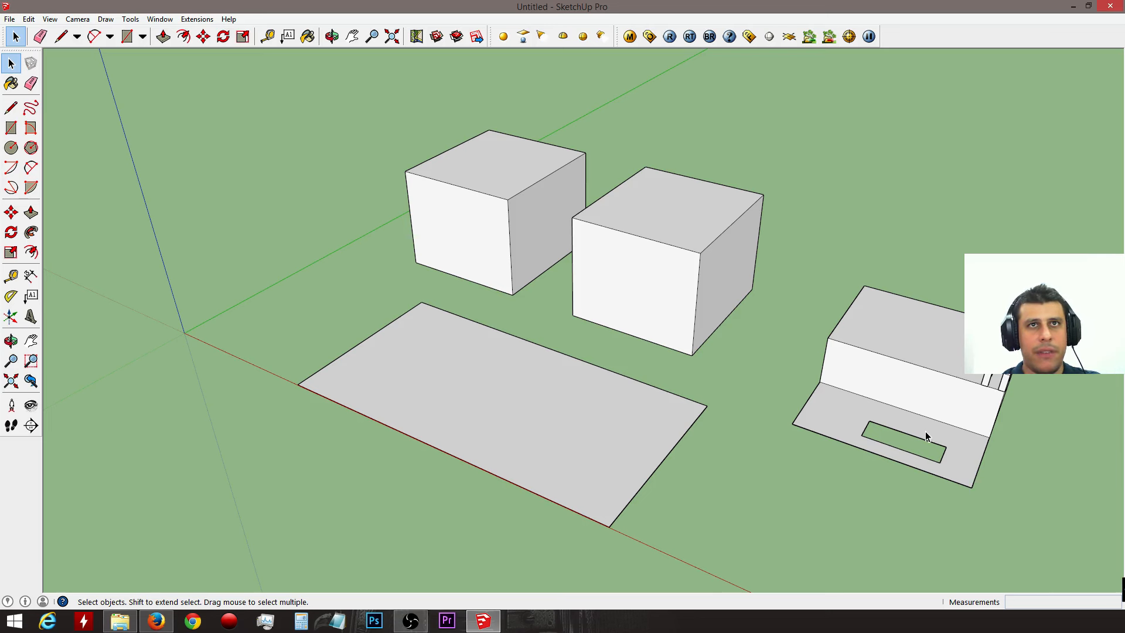
pyautogui.click(923, 441)
pyautogui.press('Delete')
pyautogui.moveTo(656, 433)
pyautogui.mouseDown(button='middle')
pyautogui.moveTo(937, 432)
pyautogui.moveTo(789, 445)
pyautogui.moveTo(647, 432)
pyautogui.mouseUp(button='middle')
pyautogui.scroll(4, 647, 432)
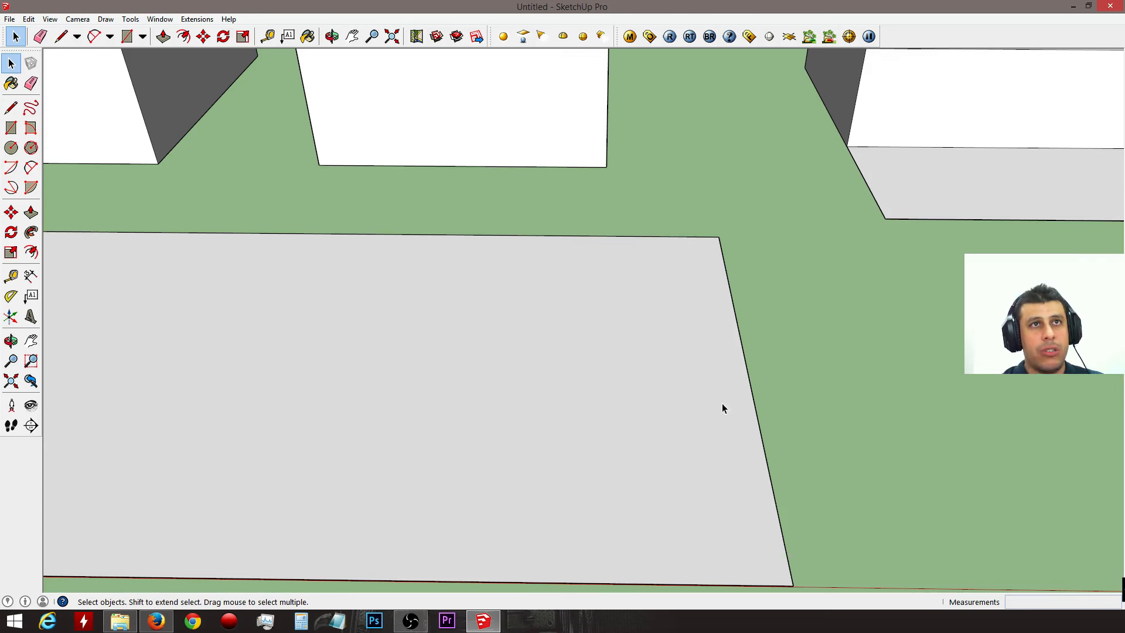
# Step: Draw a small rectangle in the front corner of the large face, on the side nearest the low box
pyautogui.press('r')
pyautogui.scroll(-4, 767, 415)
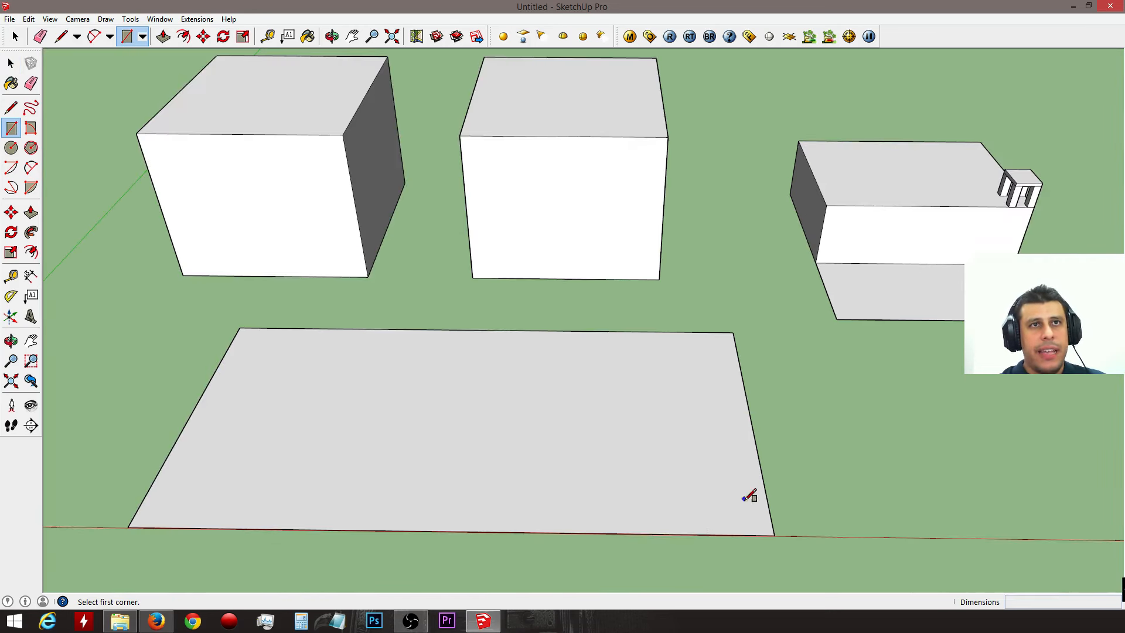
pyautogui.click(696, 533)
pyautogui.click(755, 444)
pyautogui.press('space')
# Step: Create a component from the small rectangle with gluing set to None and without replacing the selection with the component
pyautogui.moveTo(660, 418); pyautogui.dragTo(862, 565)
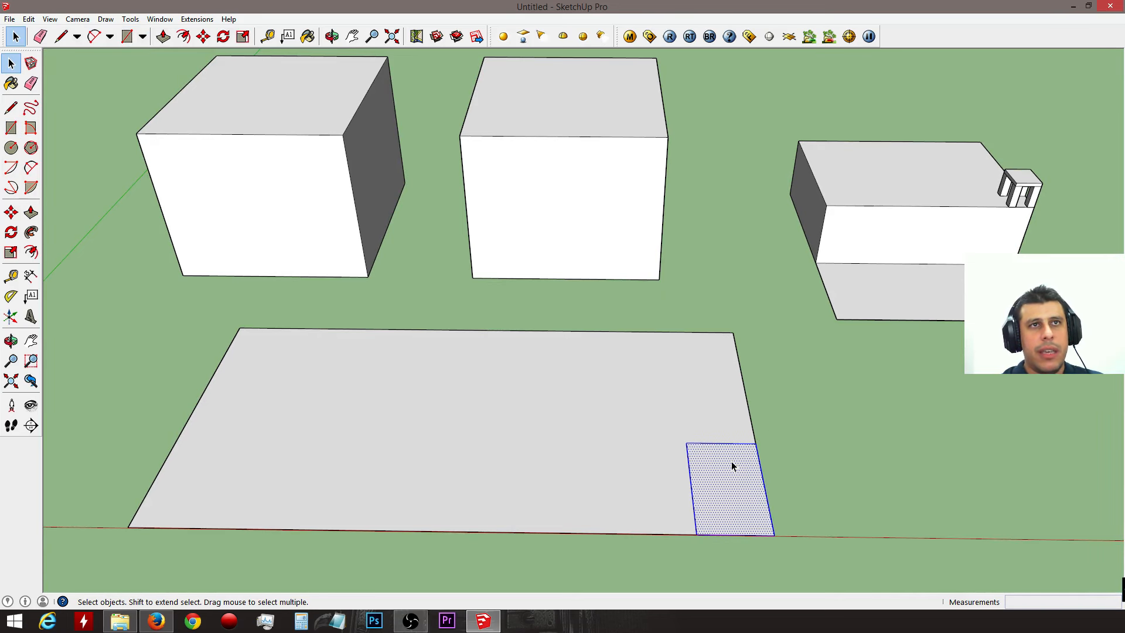
pyautogui.rightClick(712, 467)
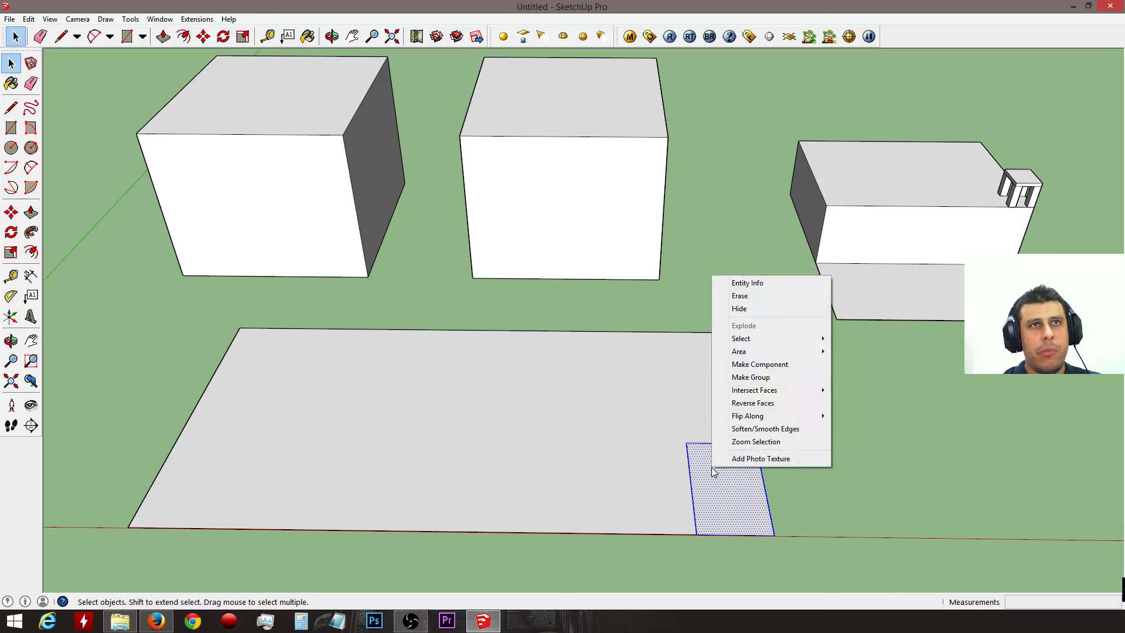
pyautogui.click(761, 364)
pyautogui.moveTo(788, 171); pyautogui.dragTo(947, 321)
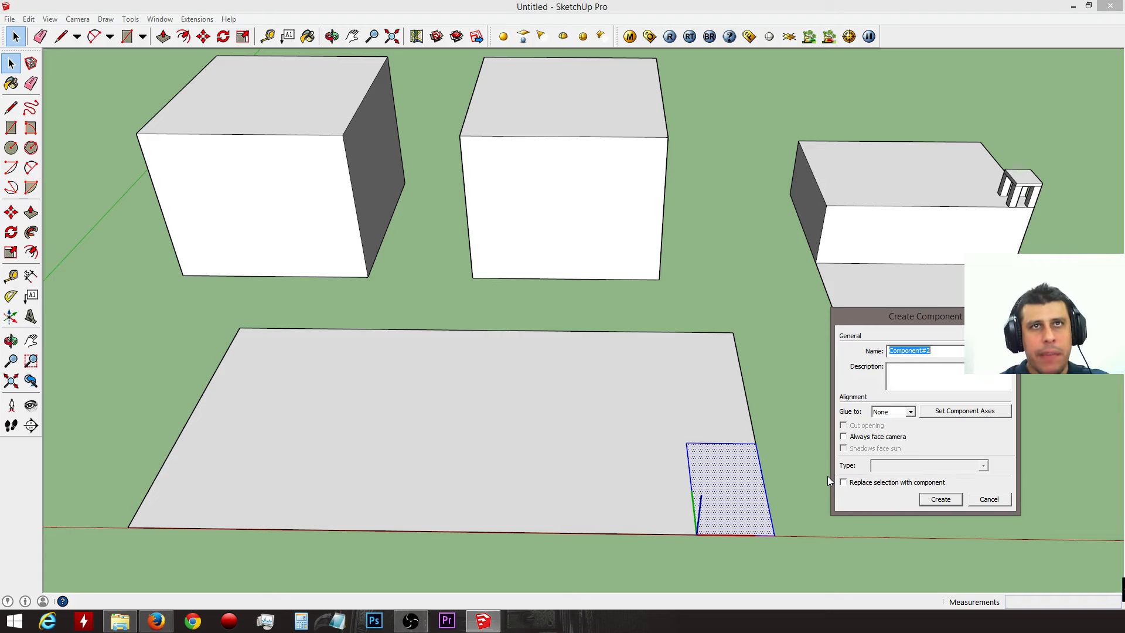
pyautogui.click(955, 504)
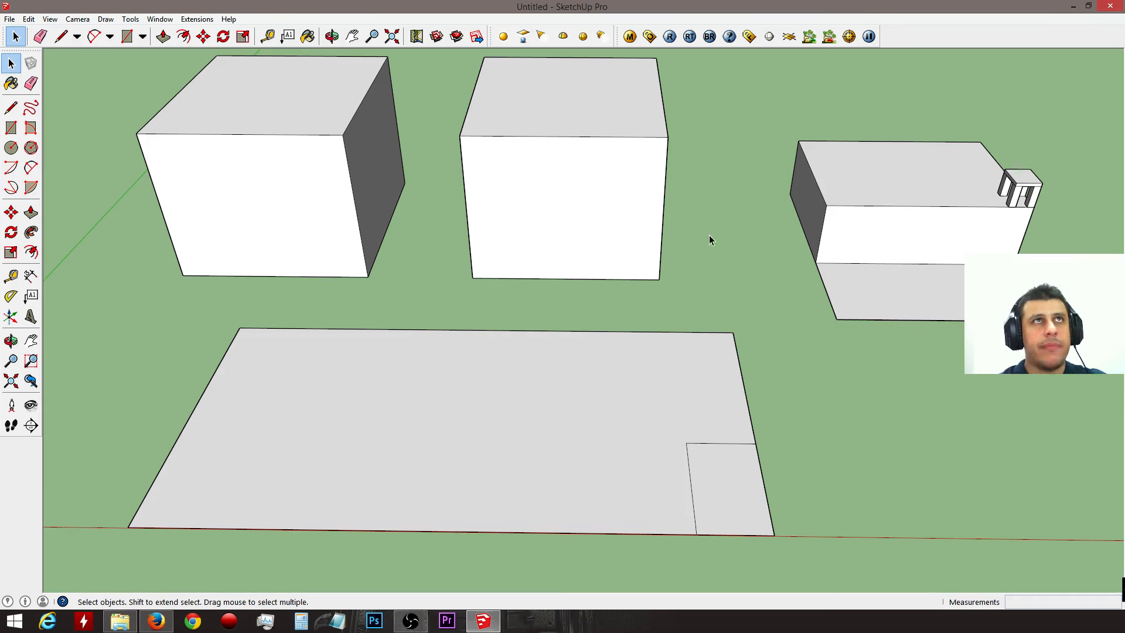
# Step: Open the browser of in-model components and locate the newly created component
pyautogui.click(160, 19)
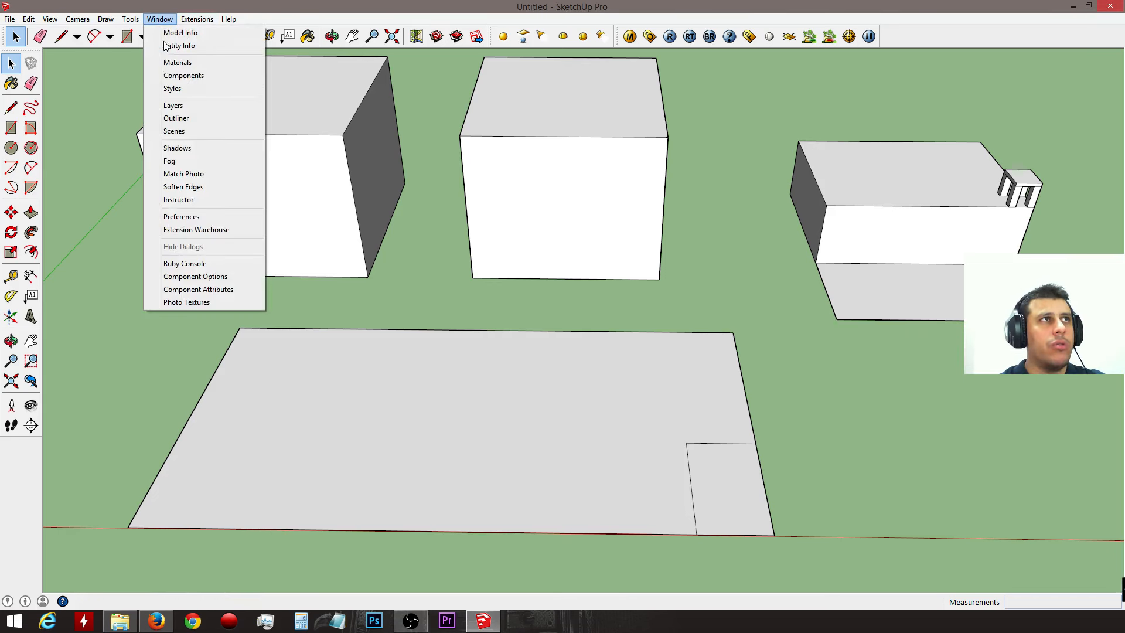
pyautogui.click(179, 76)
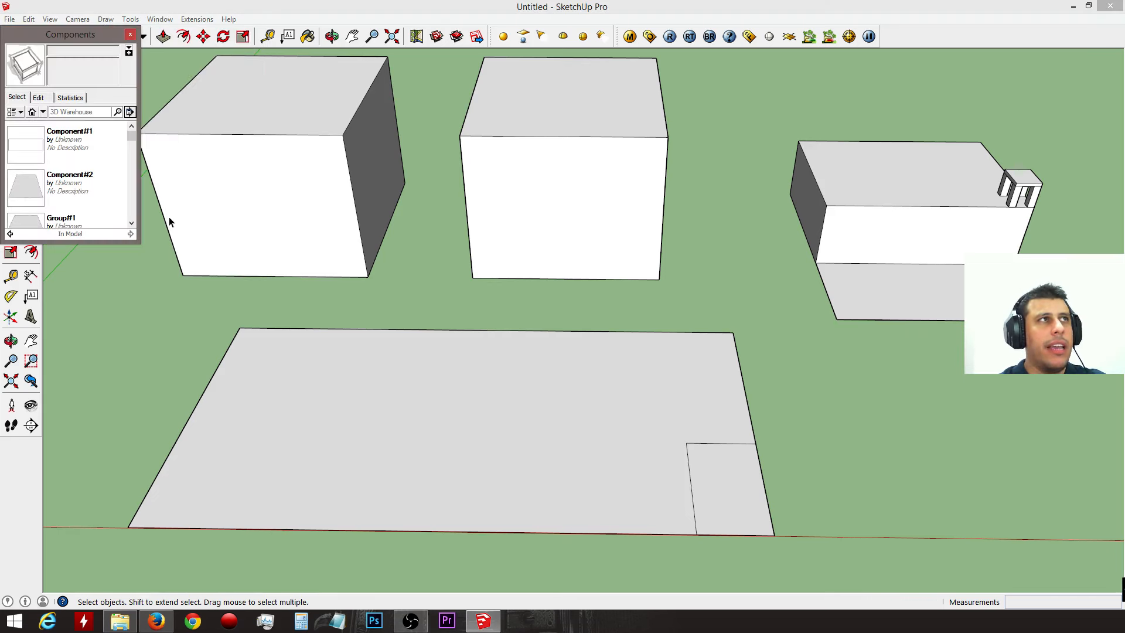
pyautogui.moveTo(133, 140)
pyautogui.mouseDown()
pyautogui.moveTo(133, 200)
pyautogui.moveTo(132, 156)
pyautogui.mouseUp()
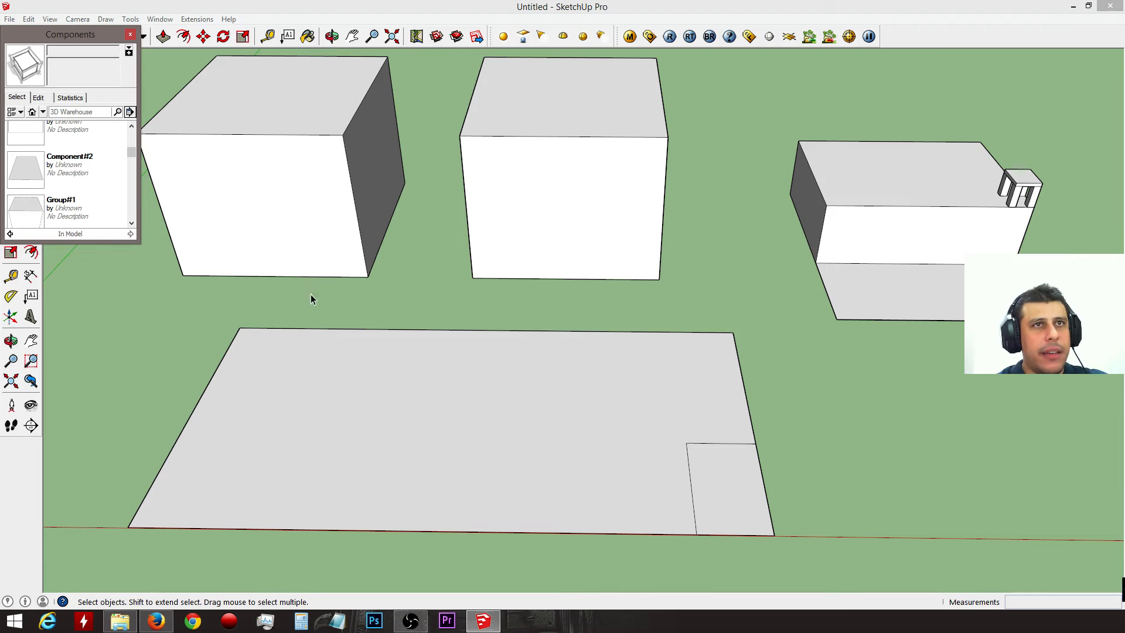
# Step: Check whether the small rectangle on the large face is still loose geometry by selecting its face and edges individually
pyautogui.click(723, 475)
pyautogui.scroll(5, 712, 474)
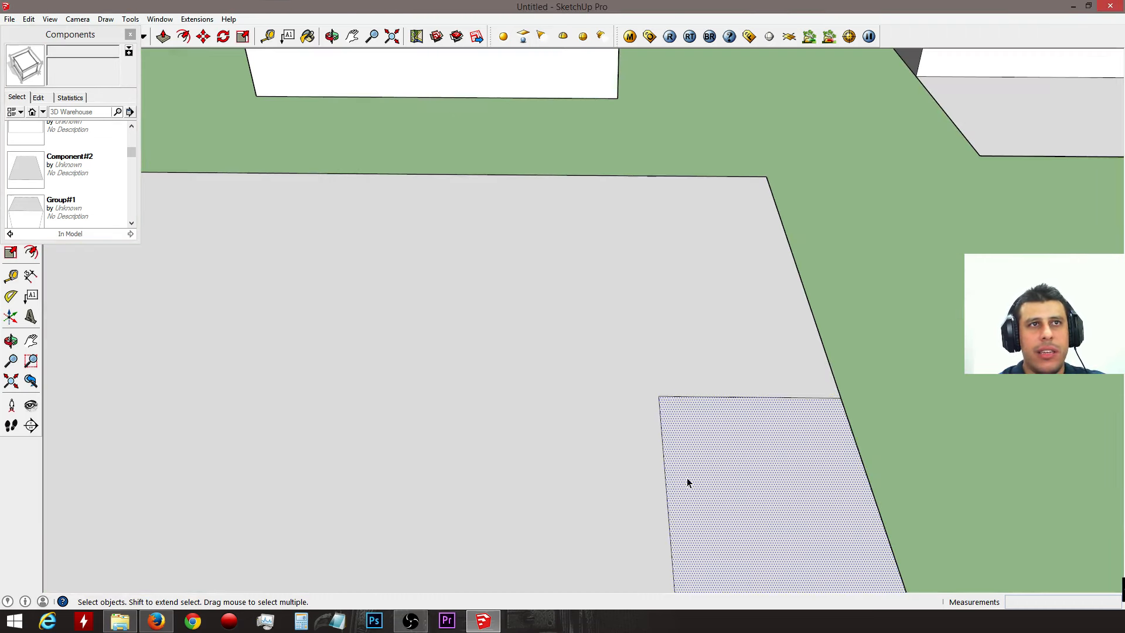
pyautogui.click(666, 461)
pyautogui.click(694, 396)
pyautogui.click(700, 375)
pyautogui.click(791, 451)
pyautogui.scroll(-5, 557, 409)
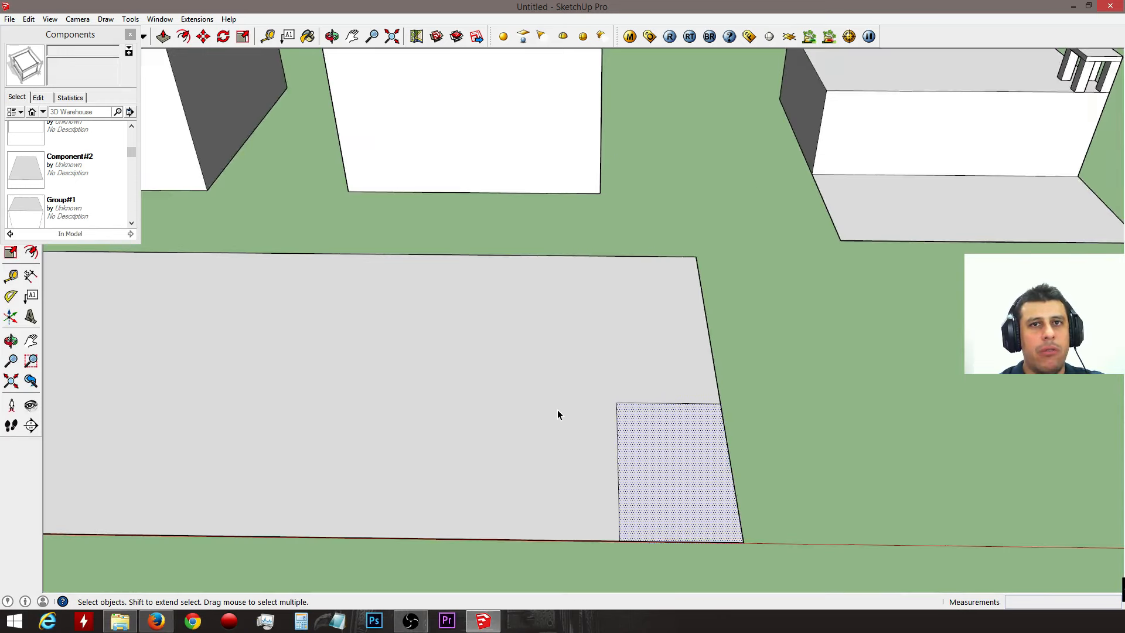
# Step: Draw a second small rectangle in the large face's opposite front corner, nearest the origin
pyautogui.press('o')
pyautogui.moveTo(470, 442); pyautogui.dragTo(798, 440)
pyautogui.press('space')
pyautogui.press('r')
pyautogui.click(516, 435)
pyautogui.click(614, 489)
# Step: Create a component from the second rectangle with gluing set to None and the selection replaced by the component
pyautogui.press('space')
pyautogui.moveTo(477, 420); pyautogui.dragTo(704, 556)
pyautogui.rightClick(555, 467)
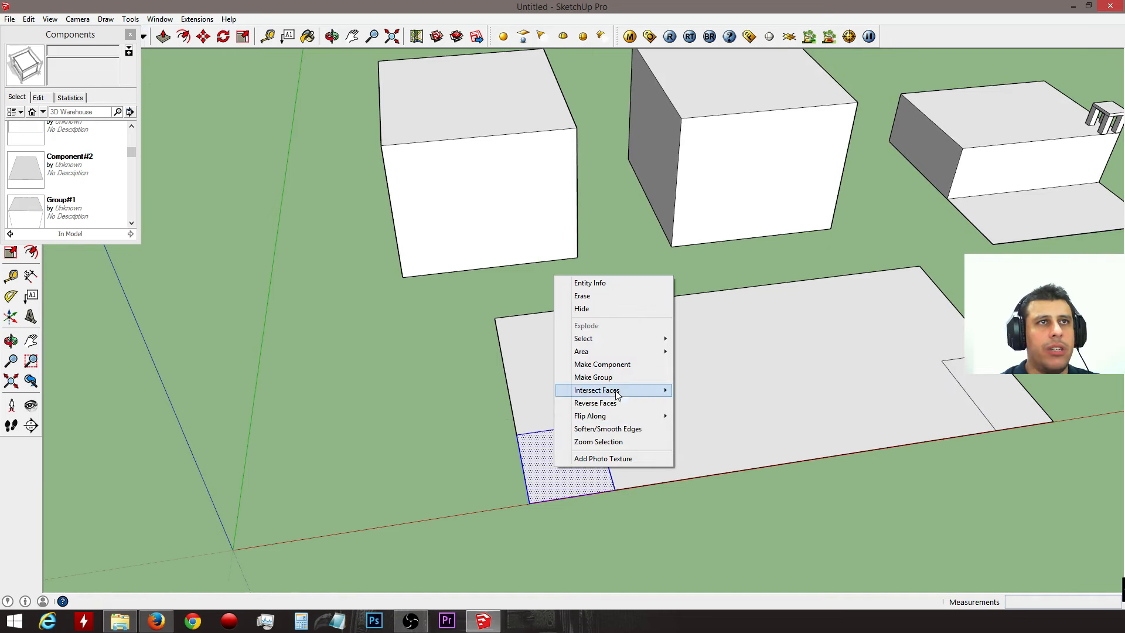
pyautogui.click(621, 367)
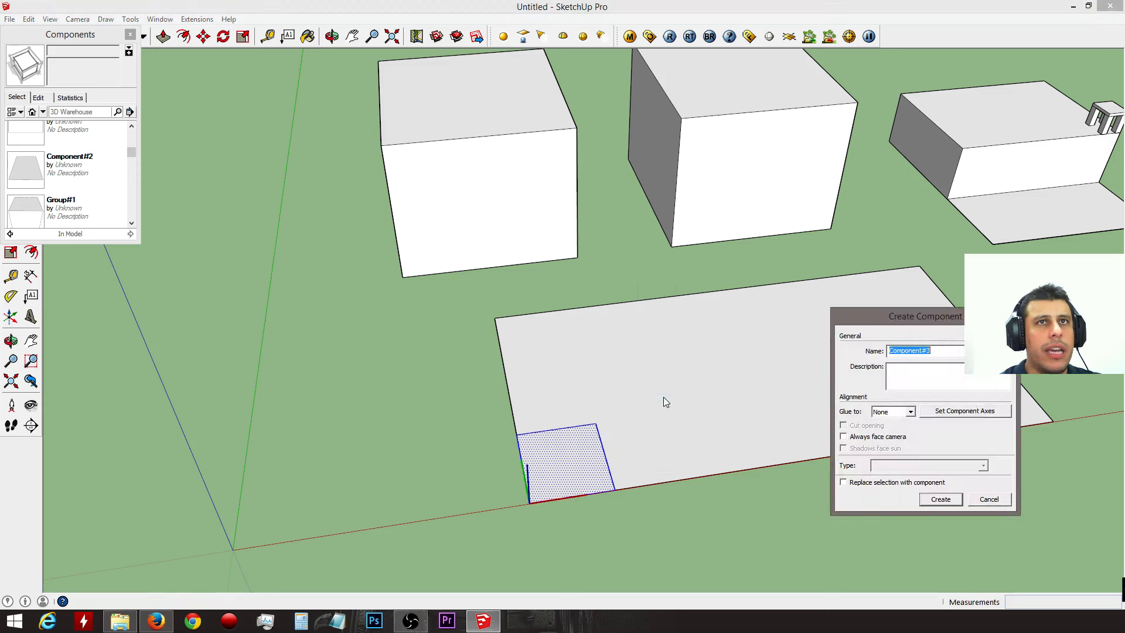
pyautogui.moveTo(932, 331); pyautogui.dragTo(663, 266)
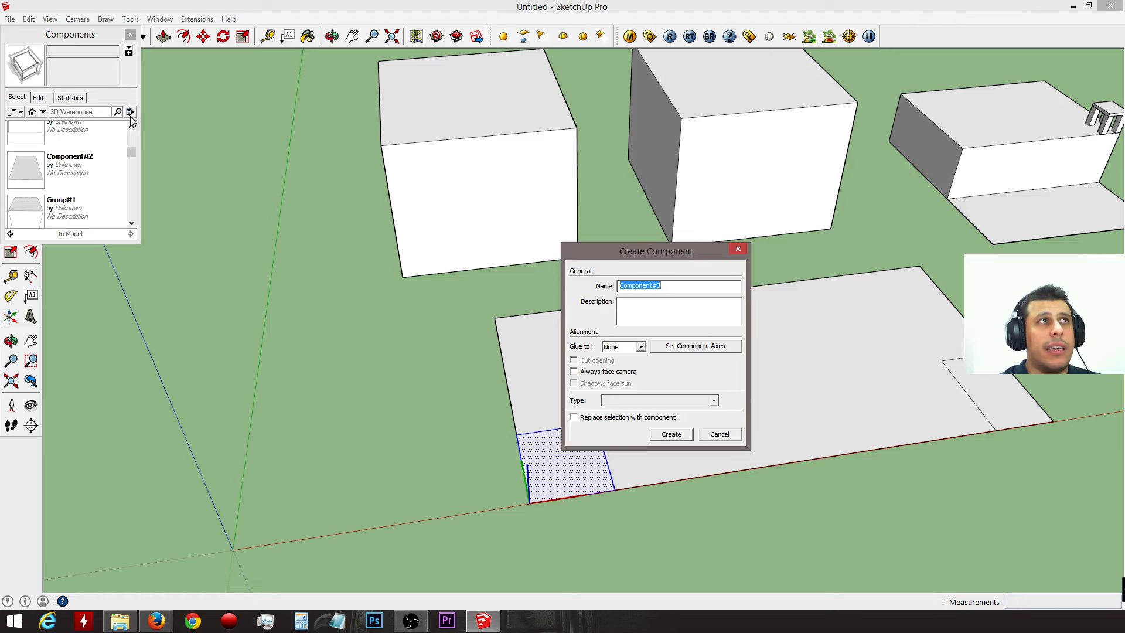
pyautogui.click(574, 418)
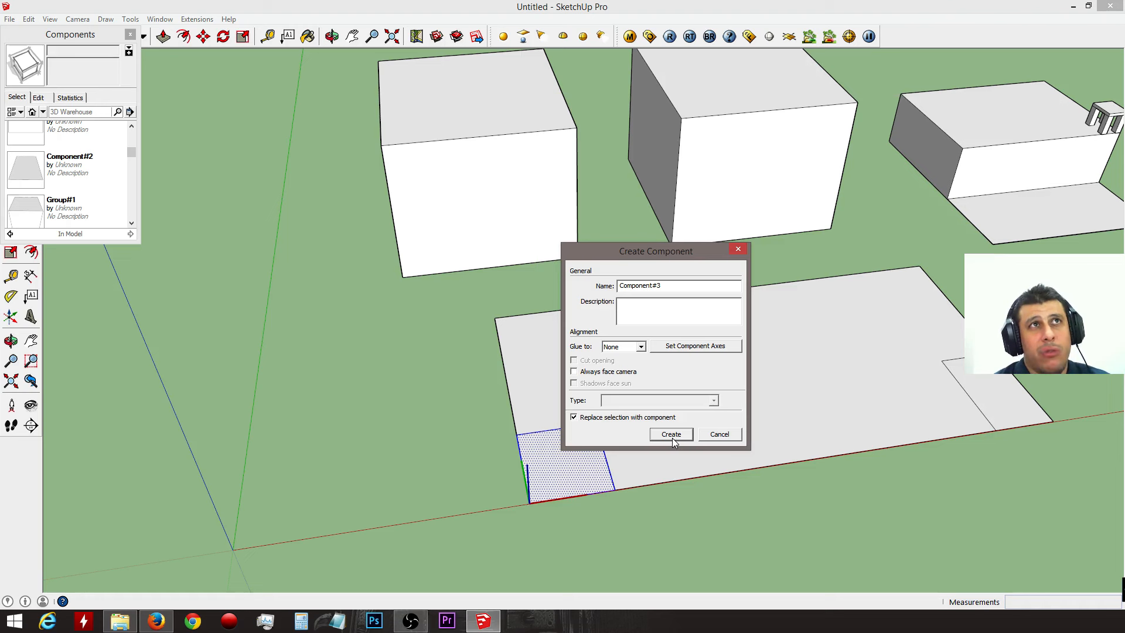
pyautogui.click(607, 417)
pyautogui.click(594, 418)
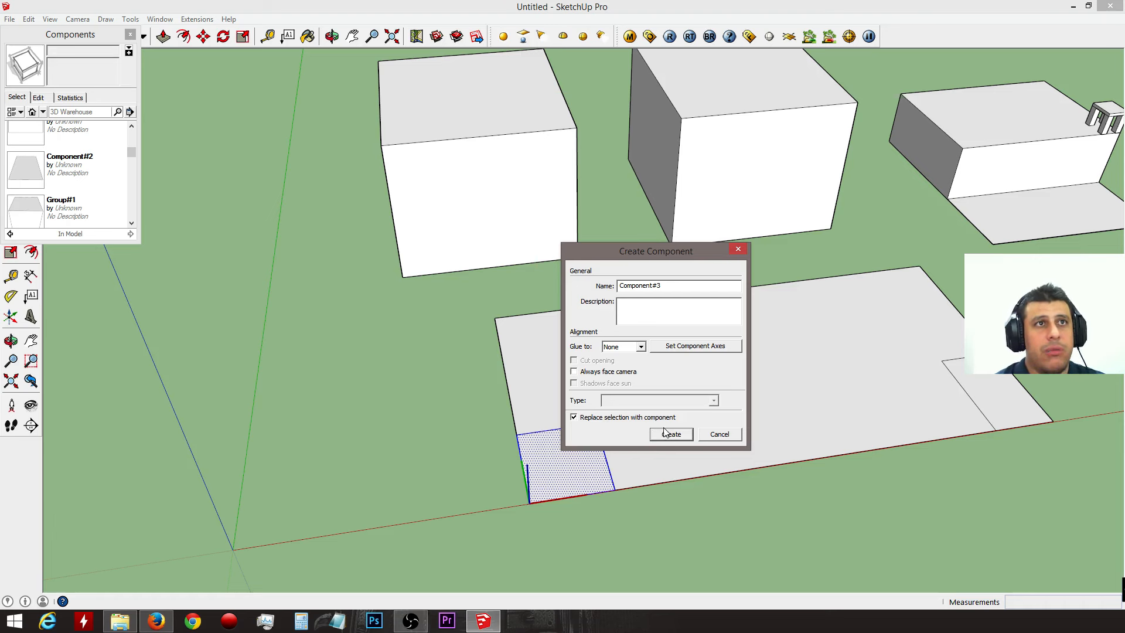
pyautogui.click(669, 433)
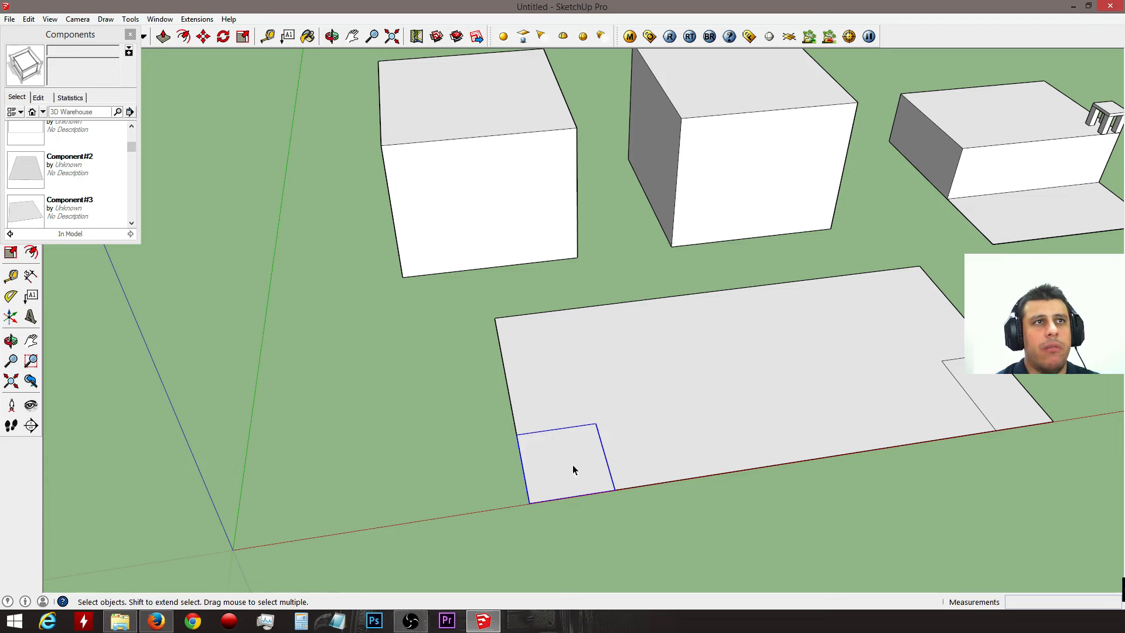
# Step: Move the new rectangle component off the large face toward the origin
pyautogui.press('m')
pyautogui.click(702, 520)
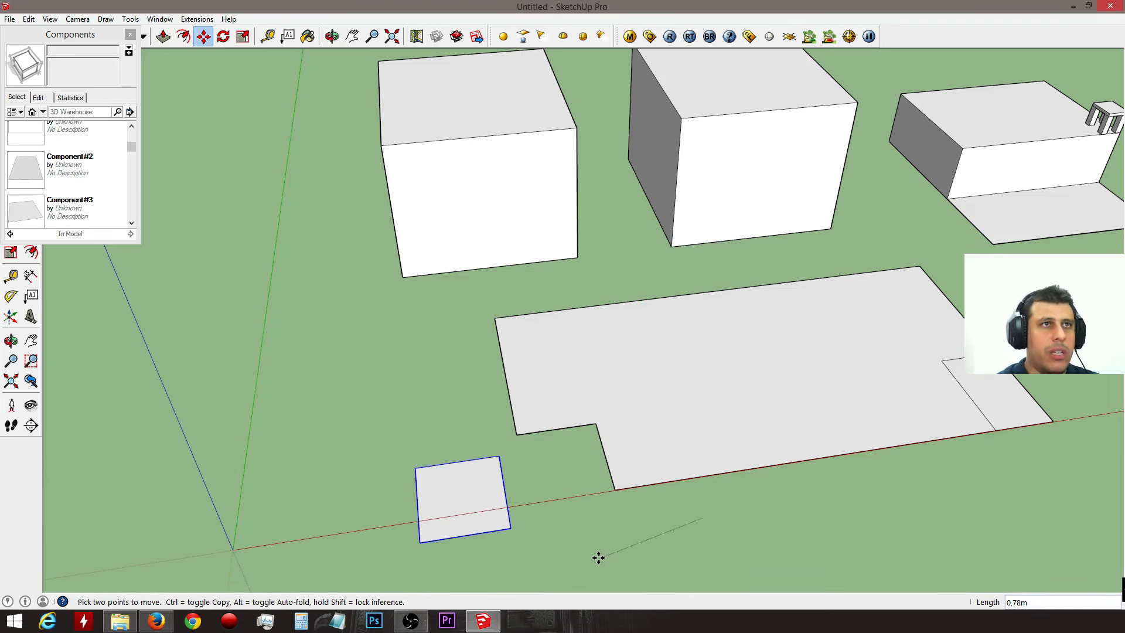
pyautogui.moveTo(758, 509)
pyautogui.mouseDown(button='middle')
pyautogui.moveTo(402, 384)
pyautogui.moveTo(662, 422)
pyautogui.mouseUp(button='middle')
# Step: Compare how the loose rectangle on the large face and the moved rectangle component select, trying Move on the loose one
pyautogui.press('space')
pyautogui.click(971, 404)
pyautogui.tripleClick(971, 404)
pyautogui.click(965, 409)
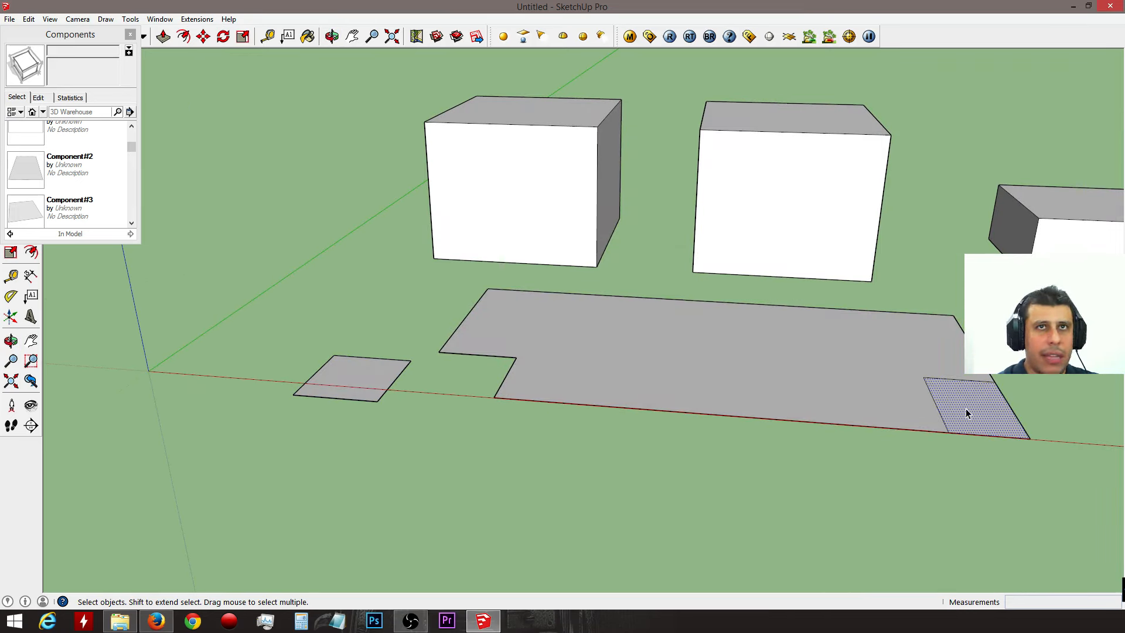
pyautogui.press('m')
pyautogui.click(958, 479)
pyautogui.press('Escape')
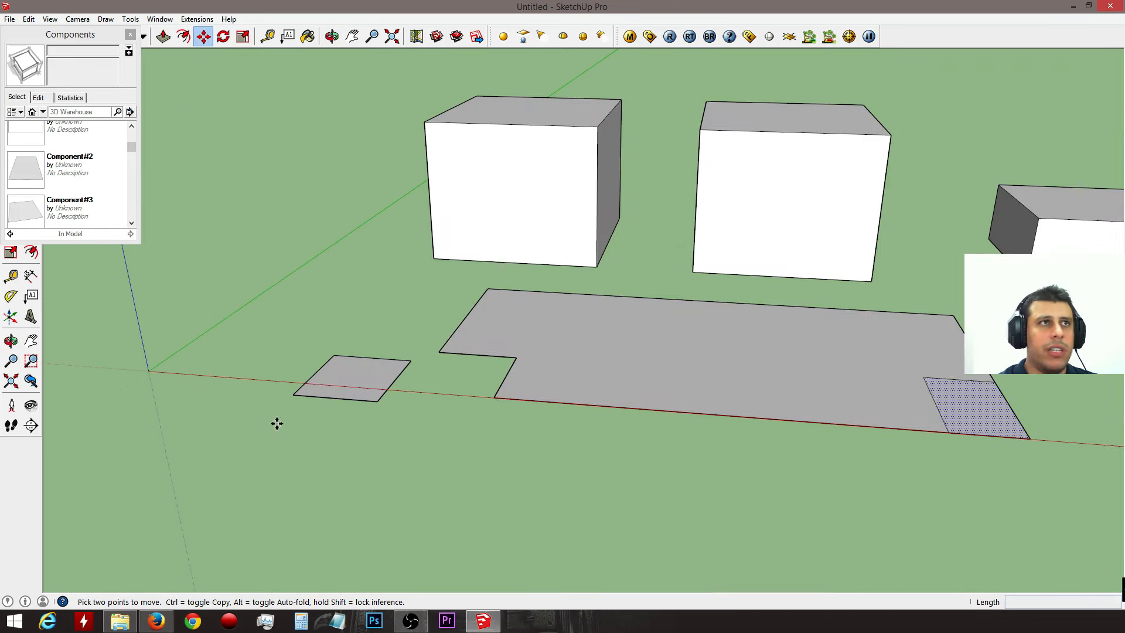
pyautogui.press('space')
pyautogui.click(346, 375)
# Step: Place an instance of Component#2 at the large face's front corner, beside the loose rectangle
pyautogui.click(73, 167)
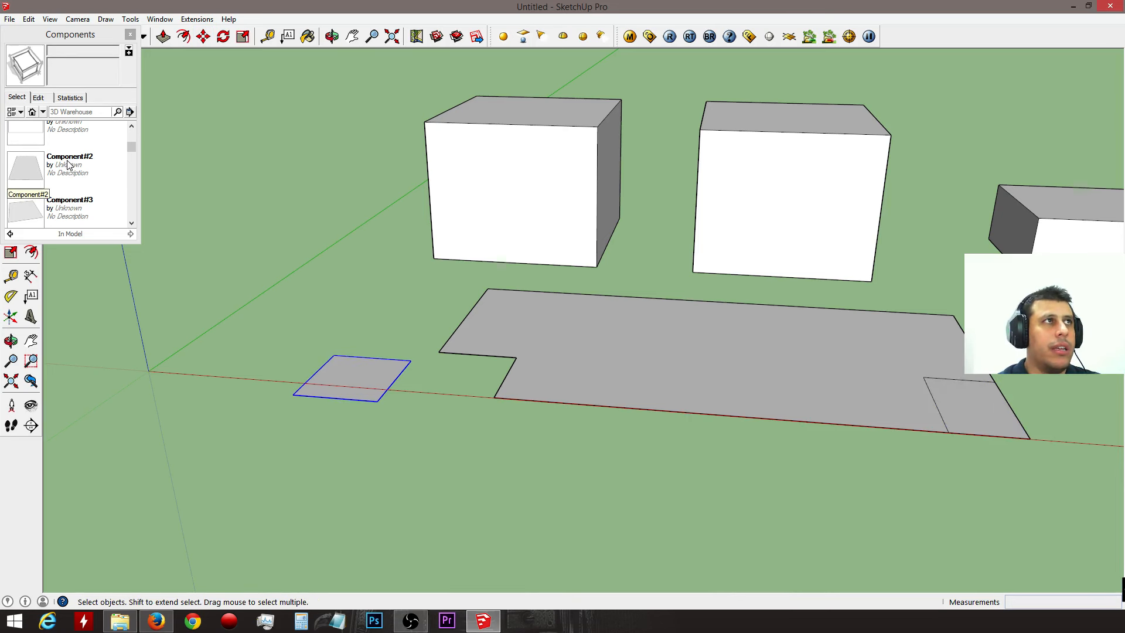
pyautogui.click(951, 434)
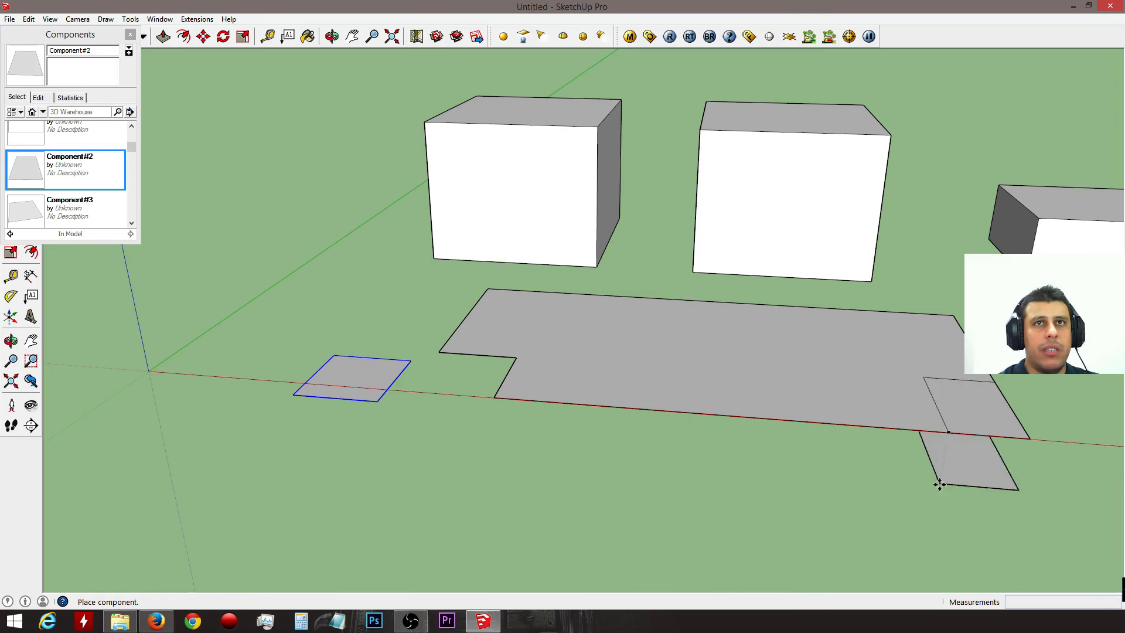
pyautogui.click(1025, 435)
pyautogui.moveTo(974, 490); pyautogui.dragTo(648, 440, button='middle')
pyautogui.press('space')
# Step: Select the loose rectangle and the separate component near the origin to contrast raw geometry with a replaced selection
pyautogui.tripleClick(751, 429)
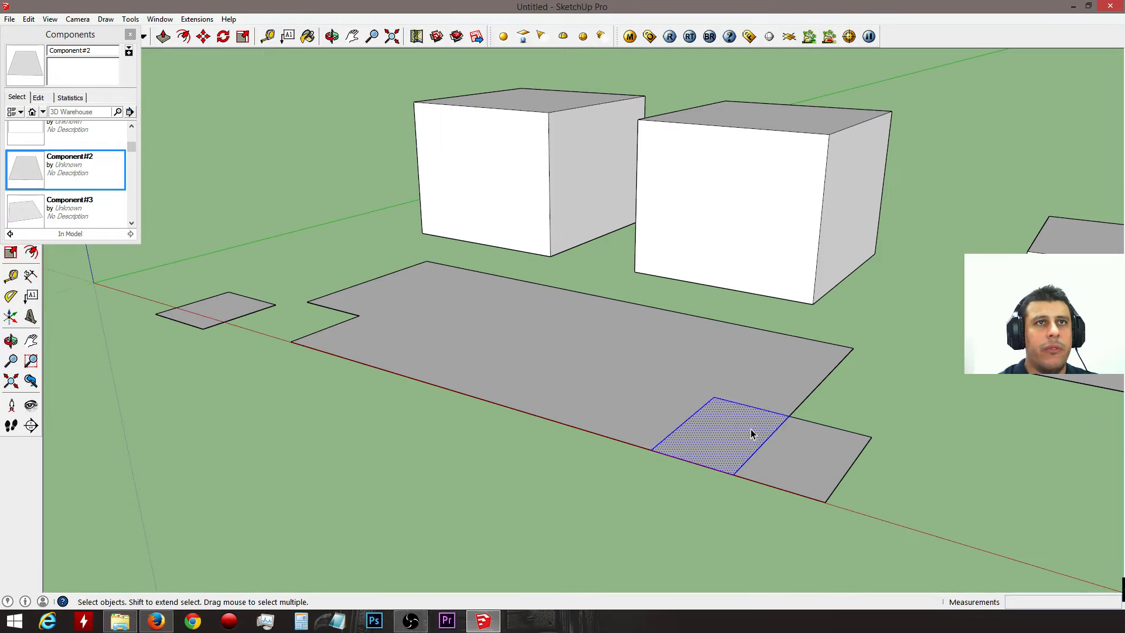
pyautogui.click(739, 421)
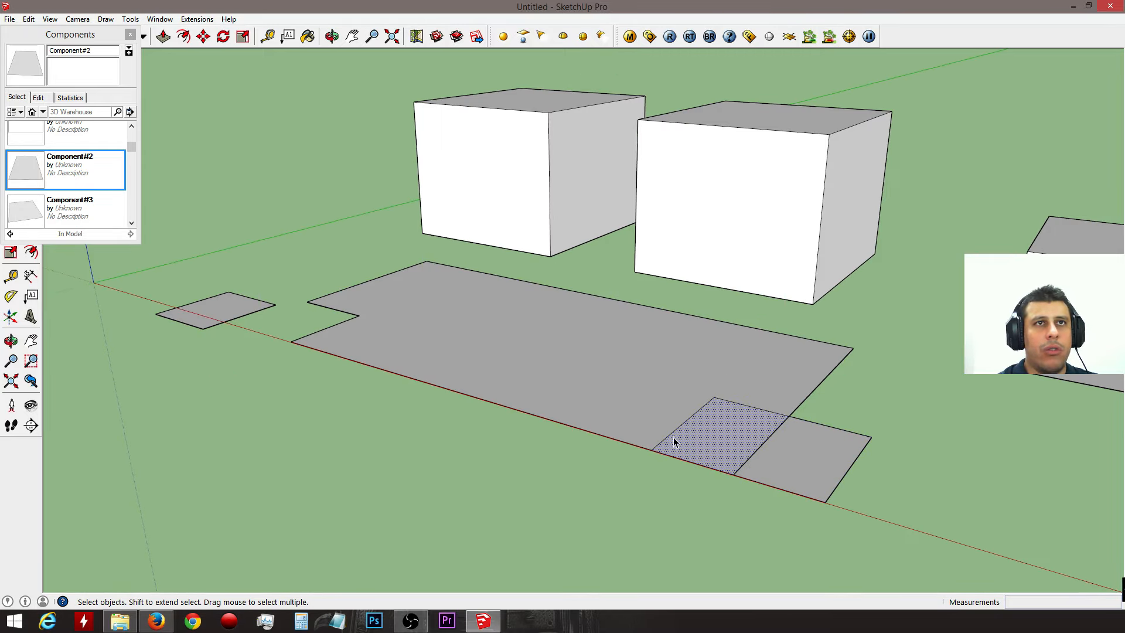
pyautogui.moveTo(306, 334); pyautogui.dragTo(711, 519, button='middle')
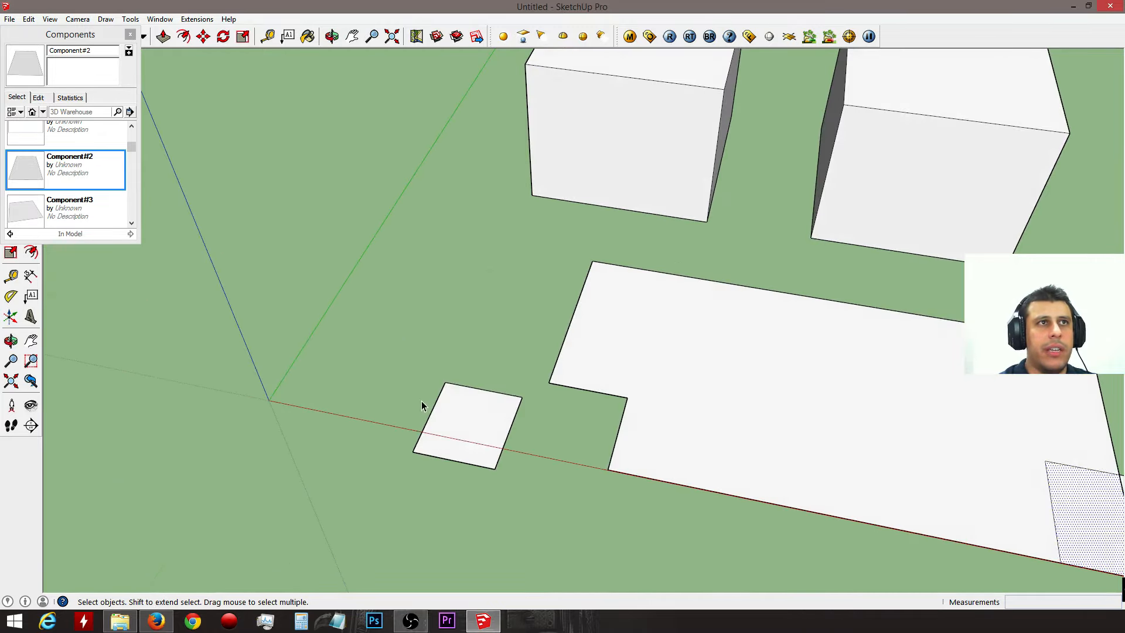
pyautogui.click(463, 425)
pyautogui.moveTo(659, 514); pyautogui.dragTo(564, 467, button='middle')
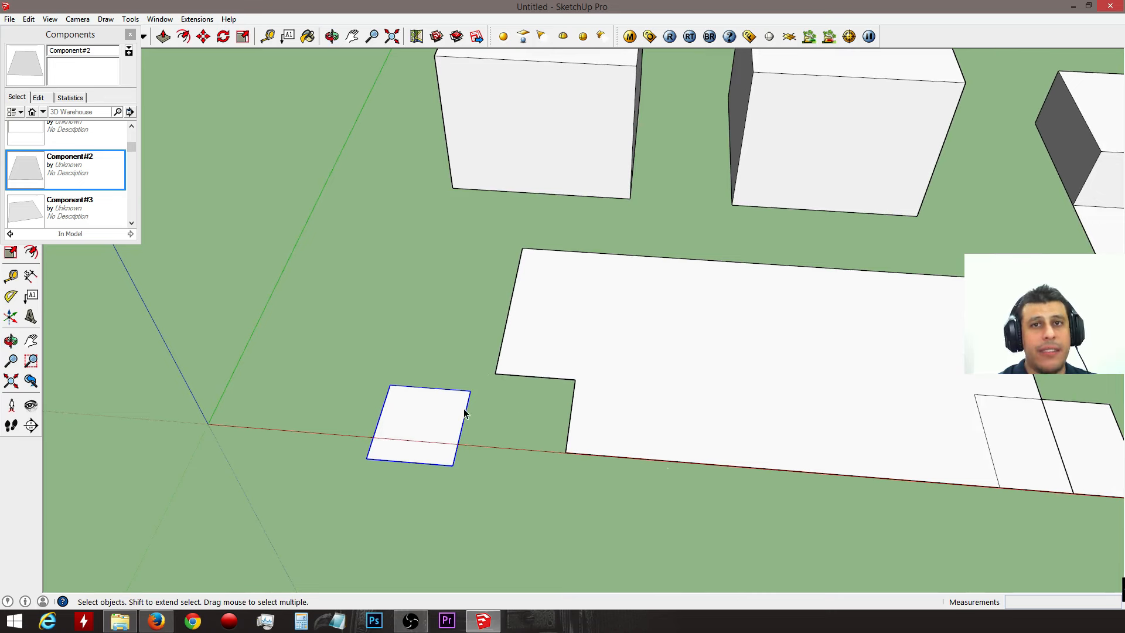
# Step: Review the commands available for the middle box component
pyautogui.scroll(-6, 463, 410)
pyautogui.moveTo(821, 289); pyautogui.dragTo(806, 260, button='middle')
pyautogui.scroll(3, 561, 273)
pyautogui.click(616, 358)
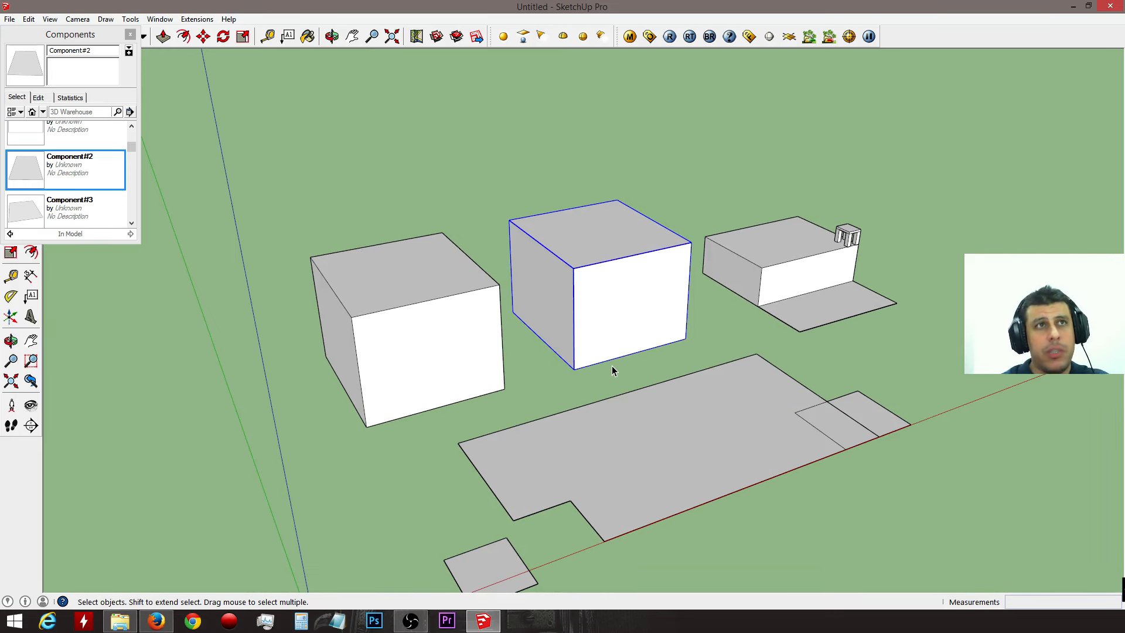
pyautogui.rightClick(630, 285)
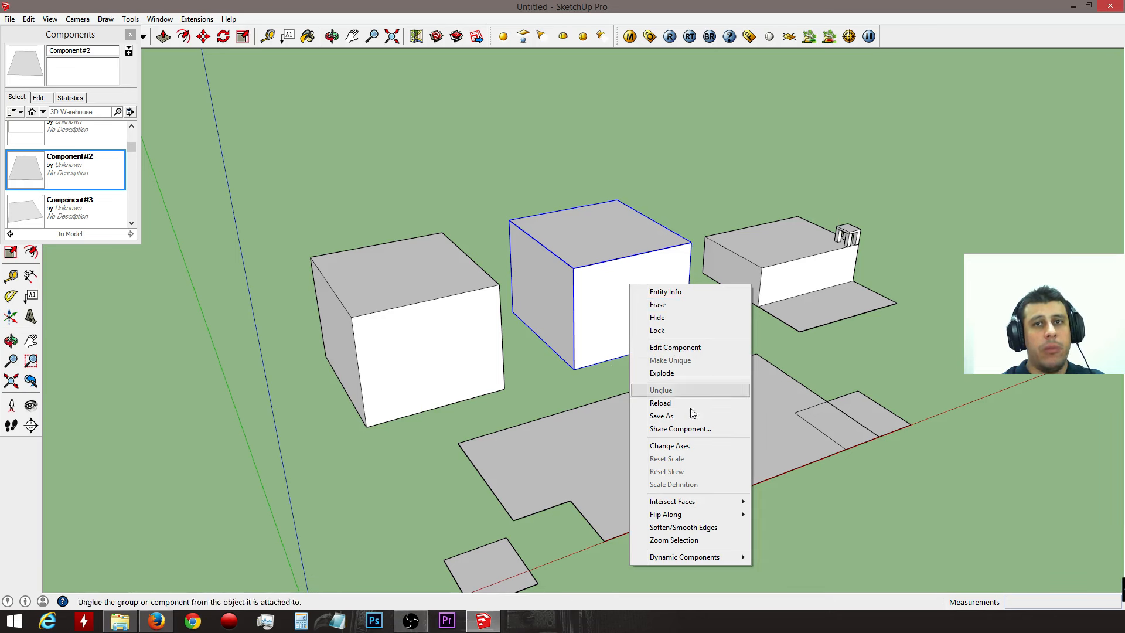
pyautogui.click(862, 342)
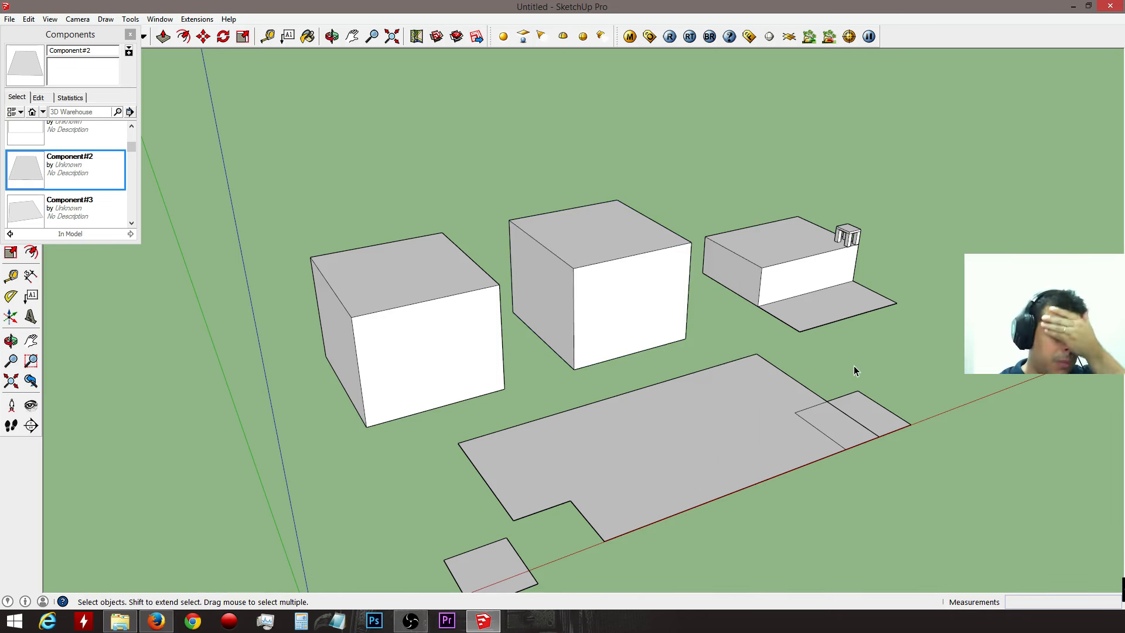
# Step: Compare the commands available for the grouped box with those for the middle box component
pyautogui.click(382, 340)
pyautogui.rightClick(382, 340)
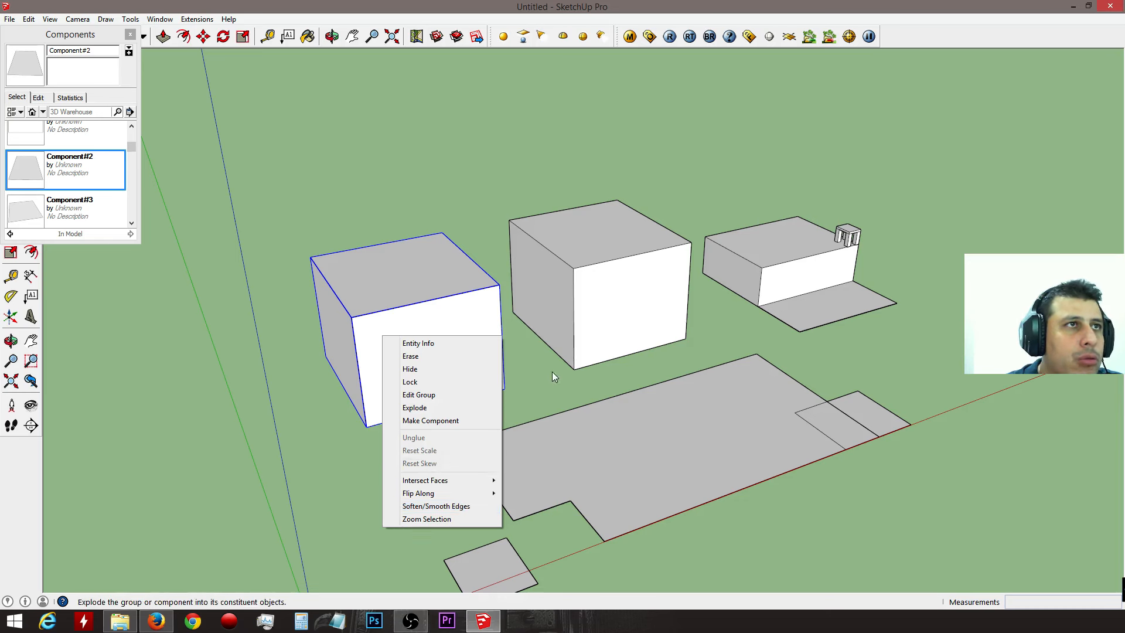
pyautogui.rightClick(569, 337)
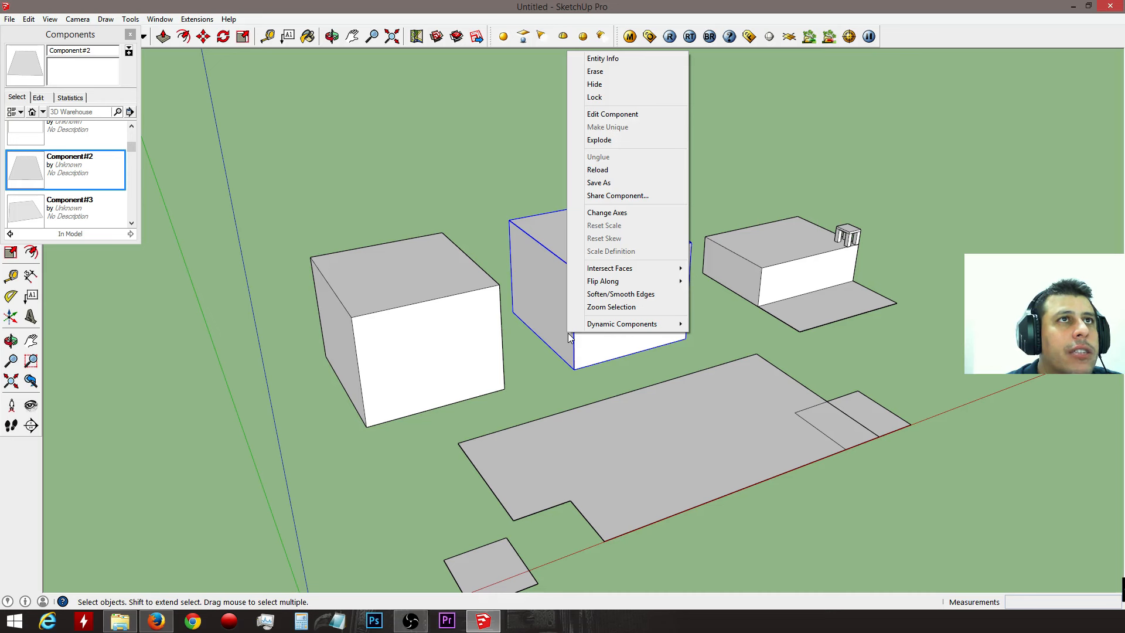
pyautogui.rightClick(393, 385)
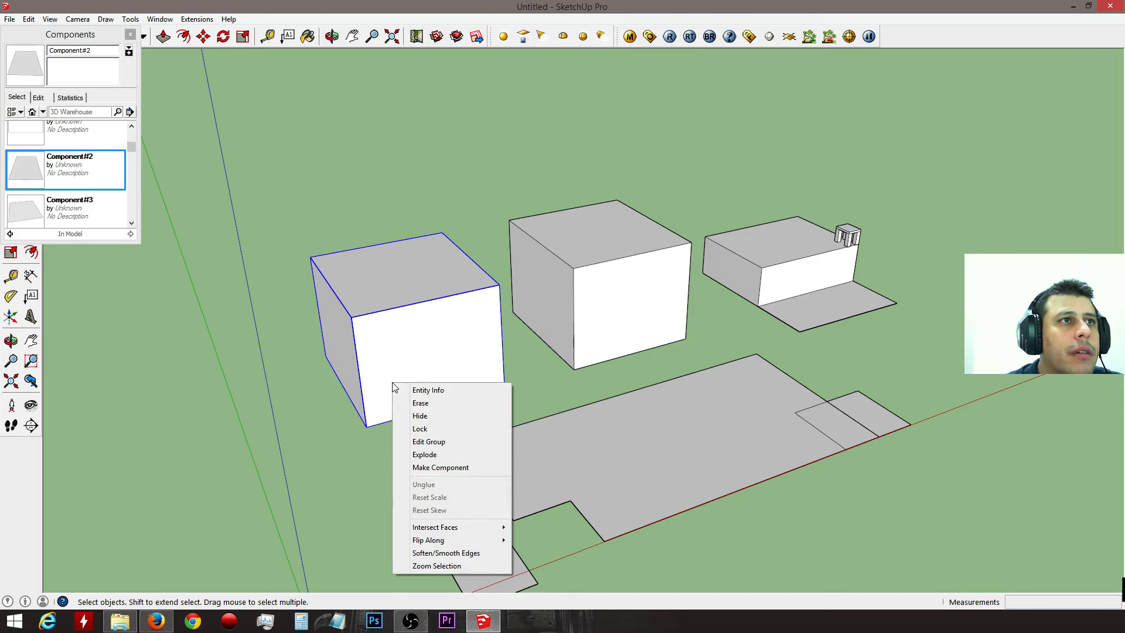
pyautogui.click(554, 329)
pyautogui.click(568, 323)
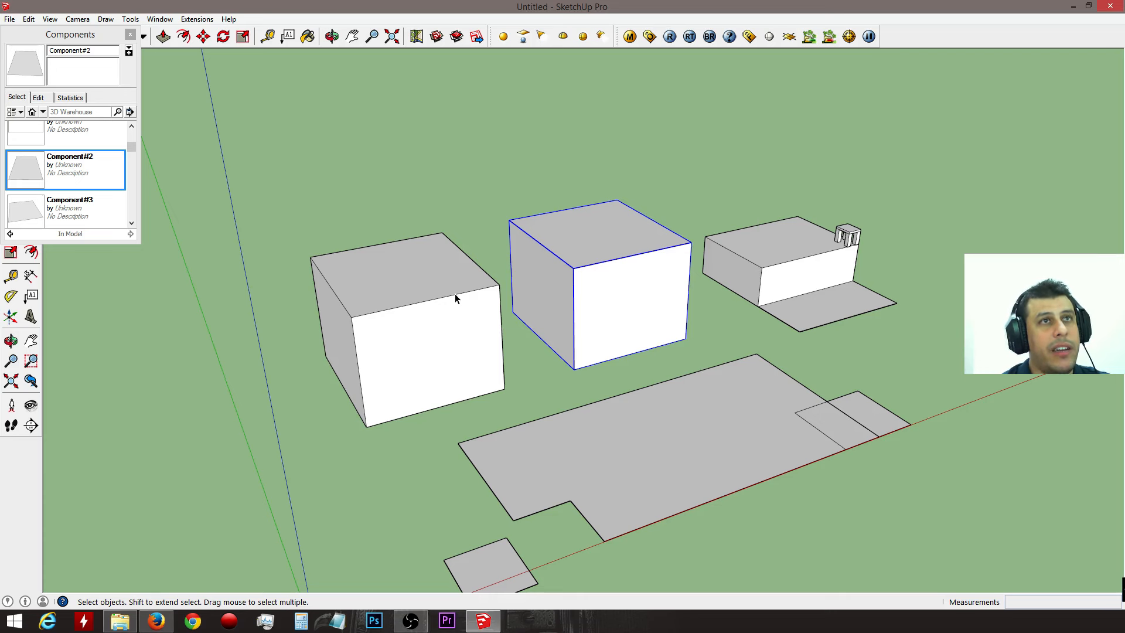
# Step: Select the grouped box and the neighbouring box component alternately to compare how a group and a component appear in the model
pyautogui.moveTo(717, 318); pyautogui.dragTo(449, 292, button='middle')
pyautogui.moveTo(448, 292); pyautogui.dragTo(391, 310)
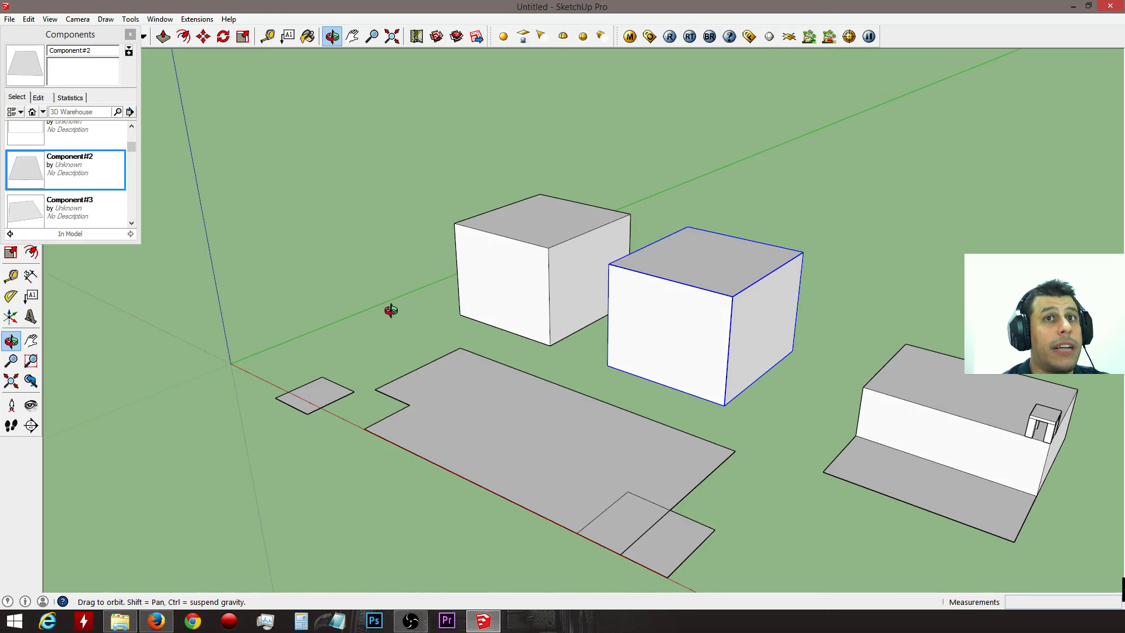
pyautogui.press('space')
pyautogui.scroll(3, 610, 293)
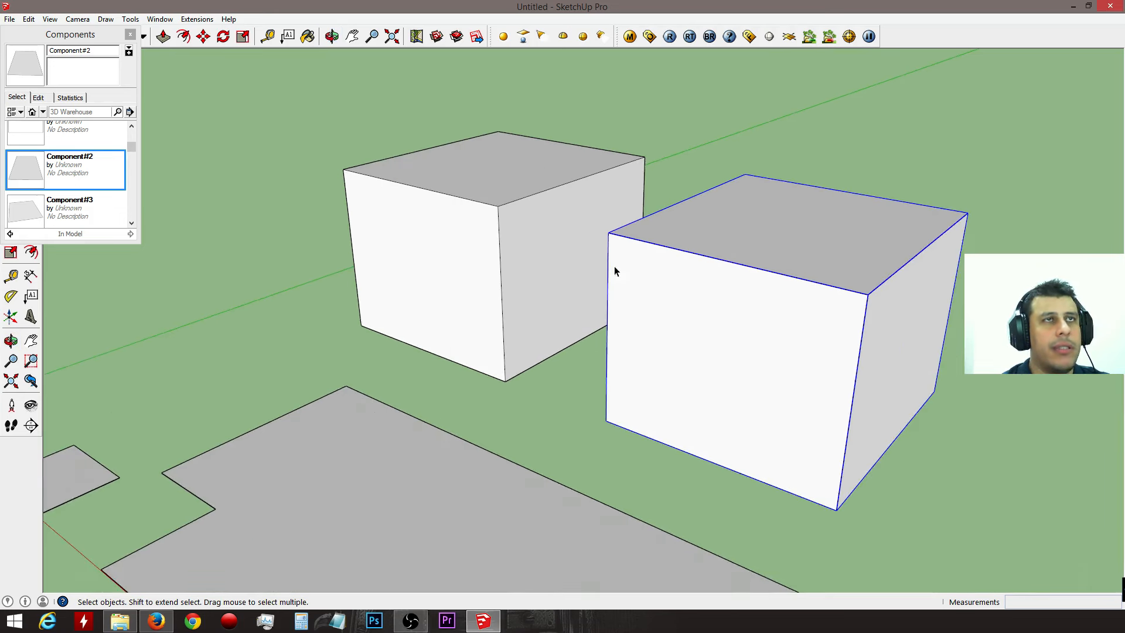
pyautogui.scroll(3, 610, 243)
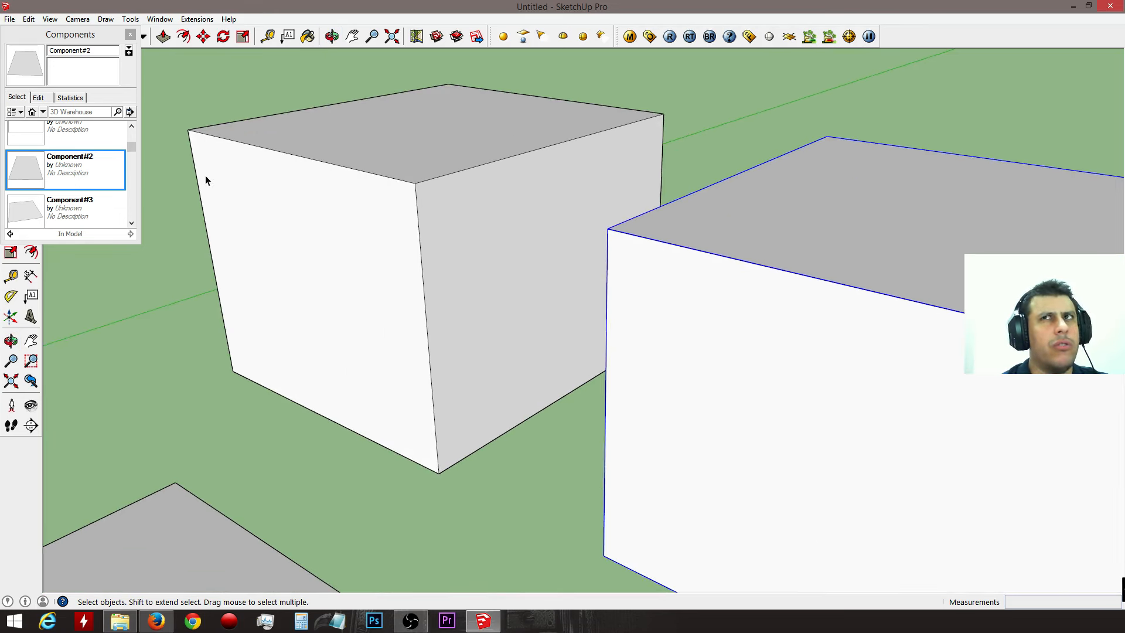
pyautogui.moveTo(415, 211); pyautogui.dragTo(844, 236, button='middle')
pyautogui.click(644, 247)
pyautogui.scroll(-5, 644, 249)
pyautogui.click(719, 212)
pyautogui.moveTo(720, 212); pyautogui.dragTo(518, 269, button='middle')
pyautogui.click(518, 269)
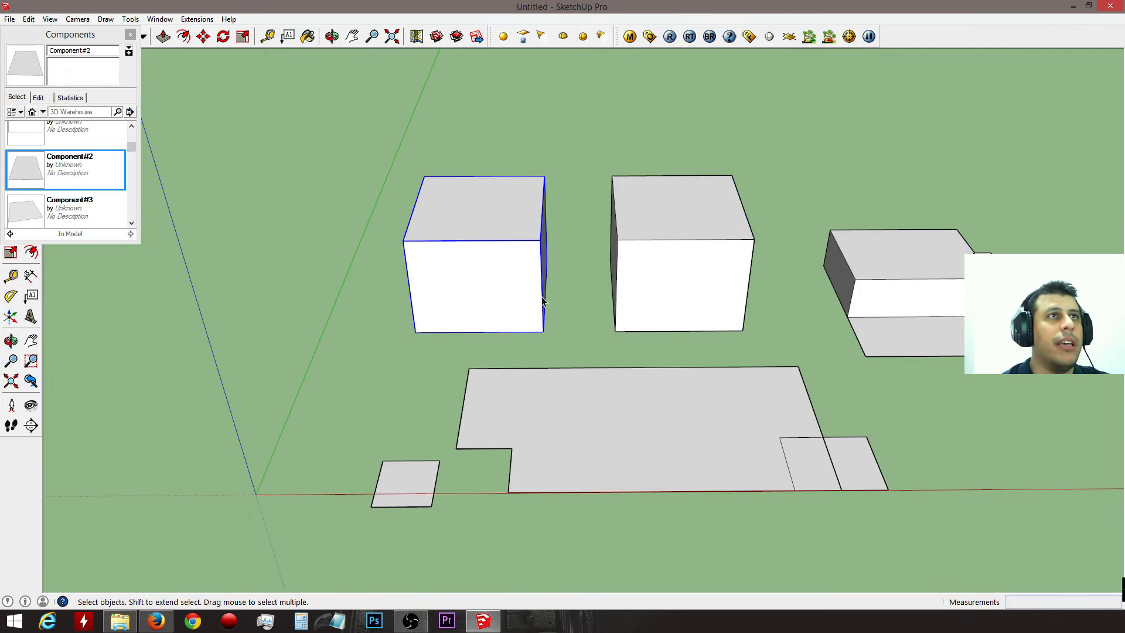
pyautogui.click(653, 249)
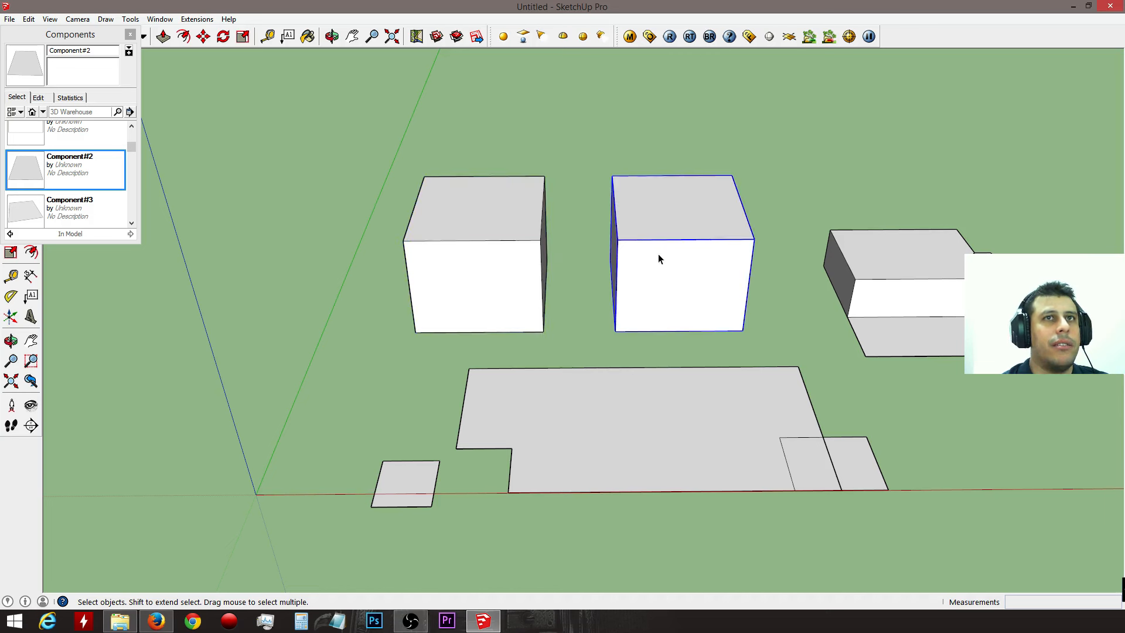
pyautogui.click(529, 263)
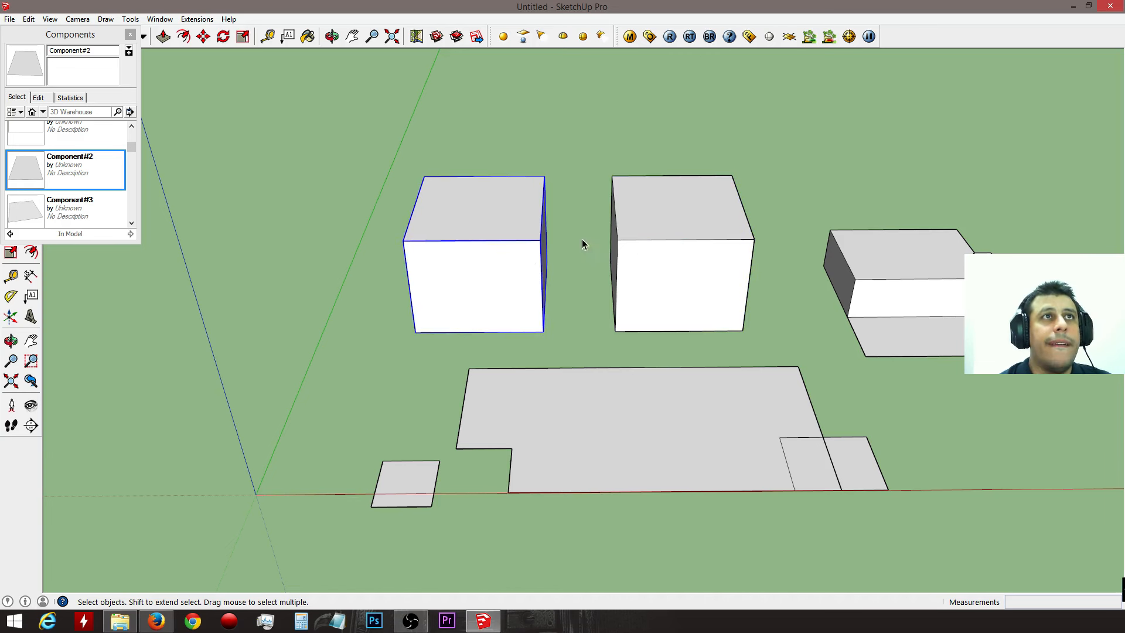
pyautogui.click(635, 318)
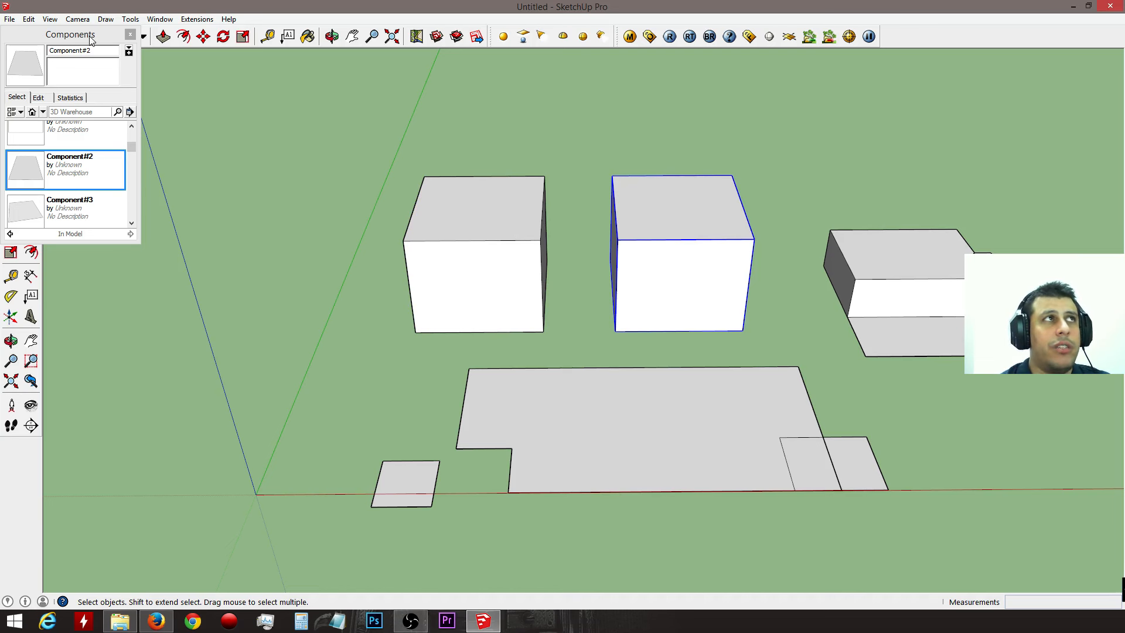
# Step: Close the Components window to clear the modelling area
pyautogui.click(128, 36)
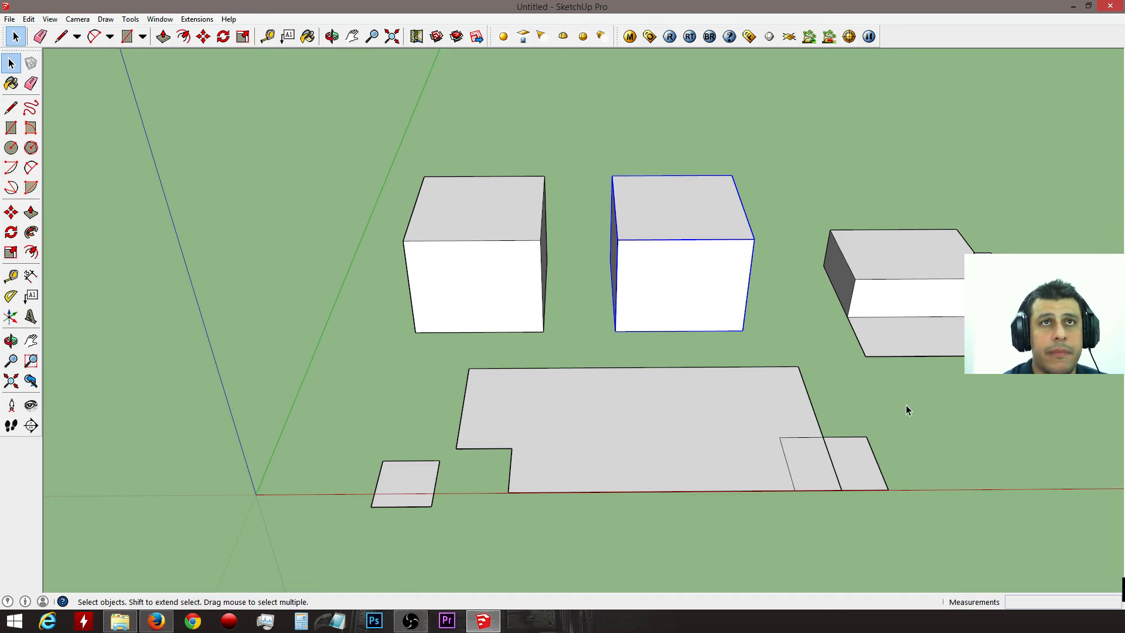
pyautogui.moveTo(885, 400)
pyautogui.keyDown('shift'); pyautogui.mouseDown(button='middle')
pyautogui.moveTo(818, 390)
pyautogui.moveTo(854, 375)
pyautogui.moveTo(908, 374)
pyautogui.moveTo(886, 391)
pyautogui.mouseUp(button='middle'); pyautogui.keyUp('shift')
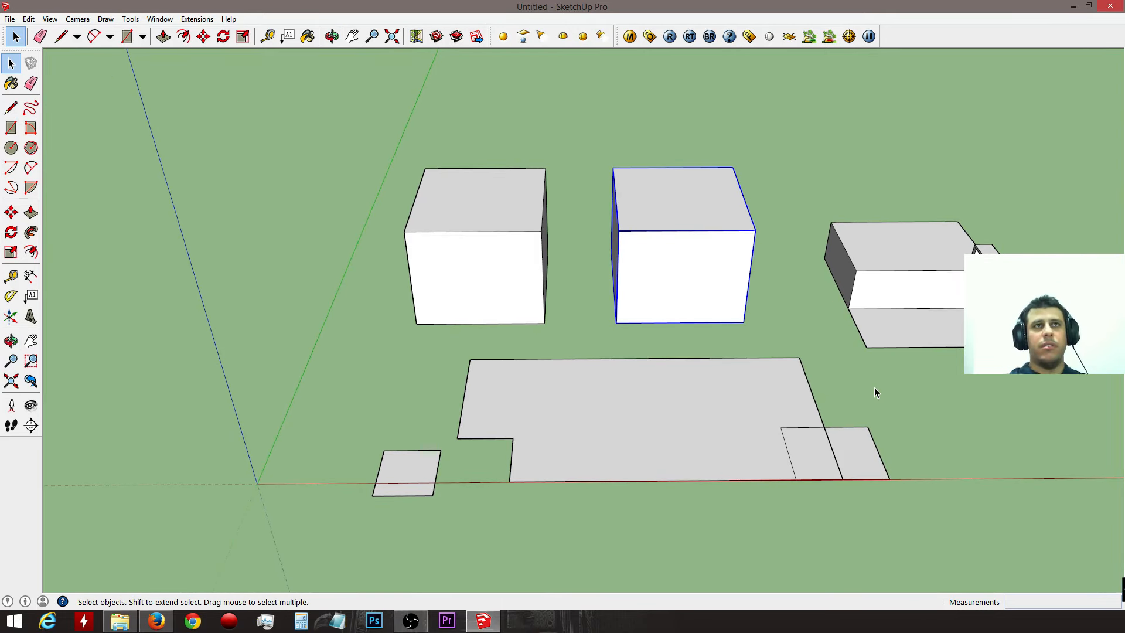